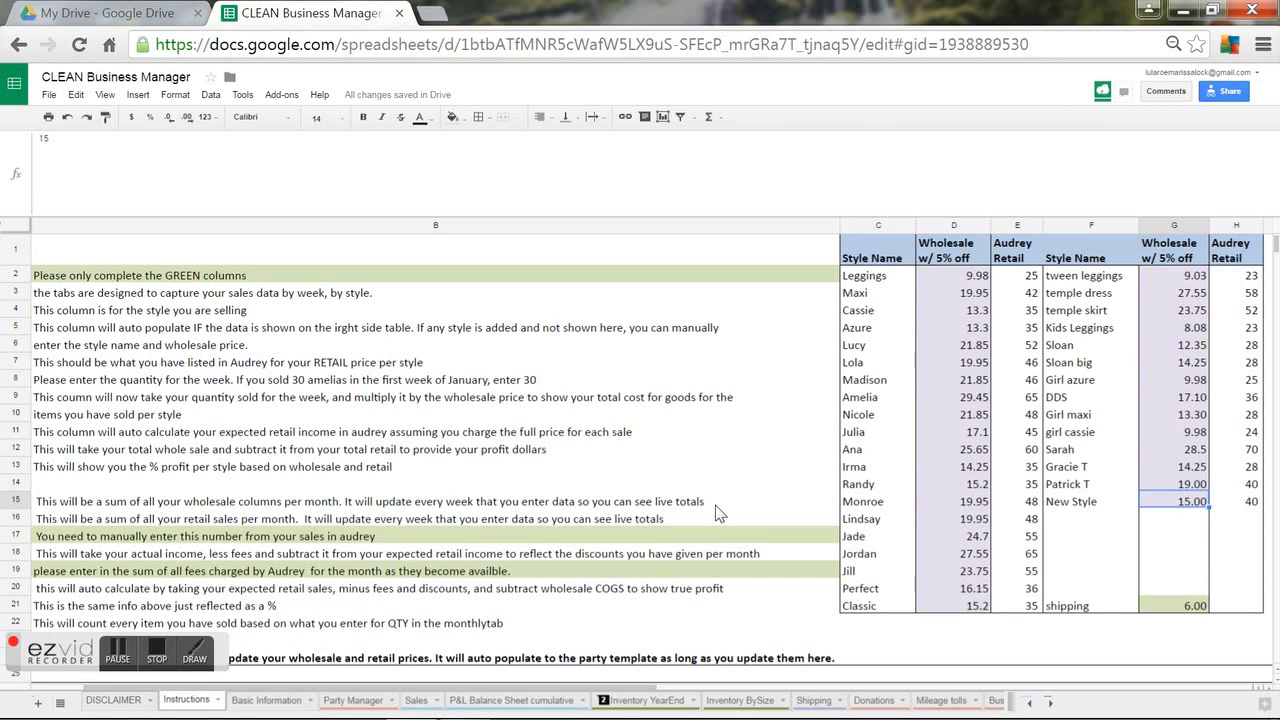
Review the New Style name and wholesale price on the Instructions sheet, then bring up Party Manager.
left_click(143, 700)
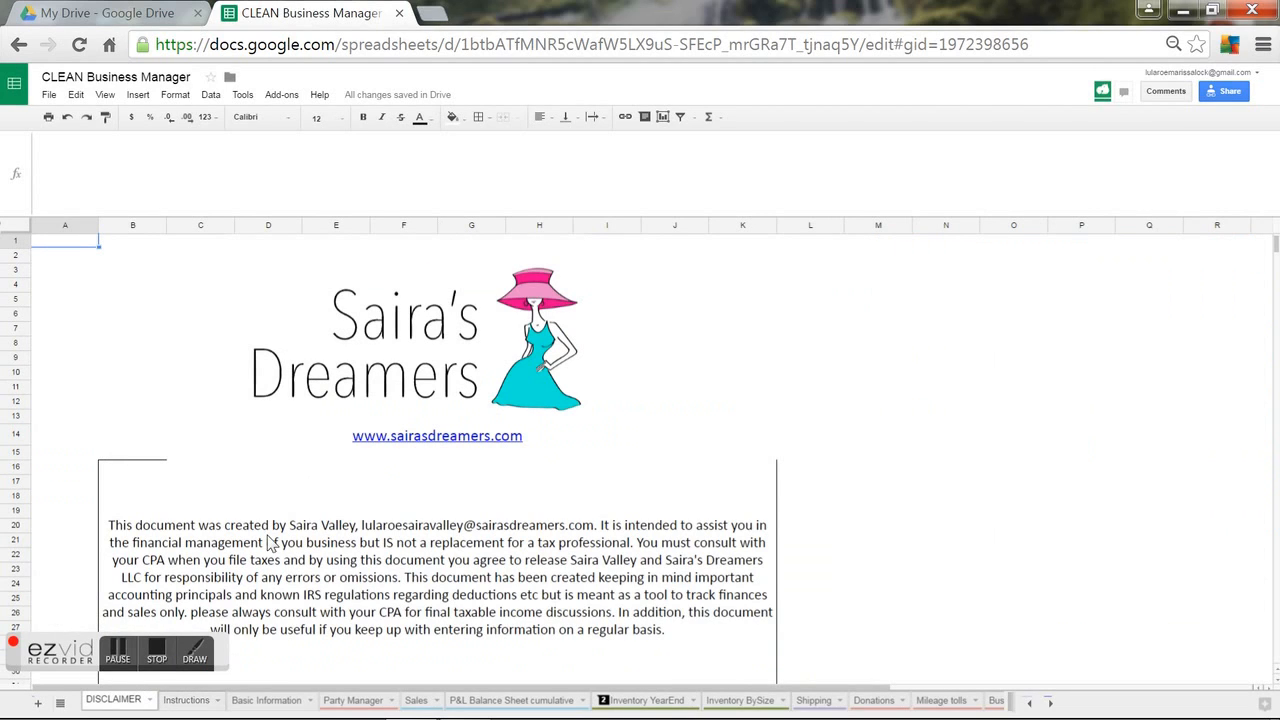
left_click(186, 700)
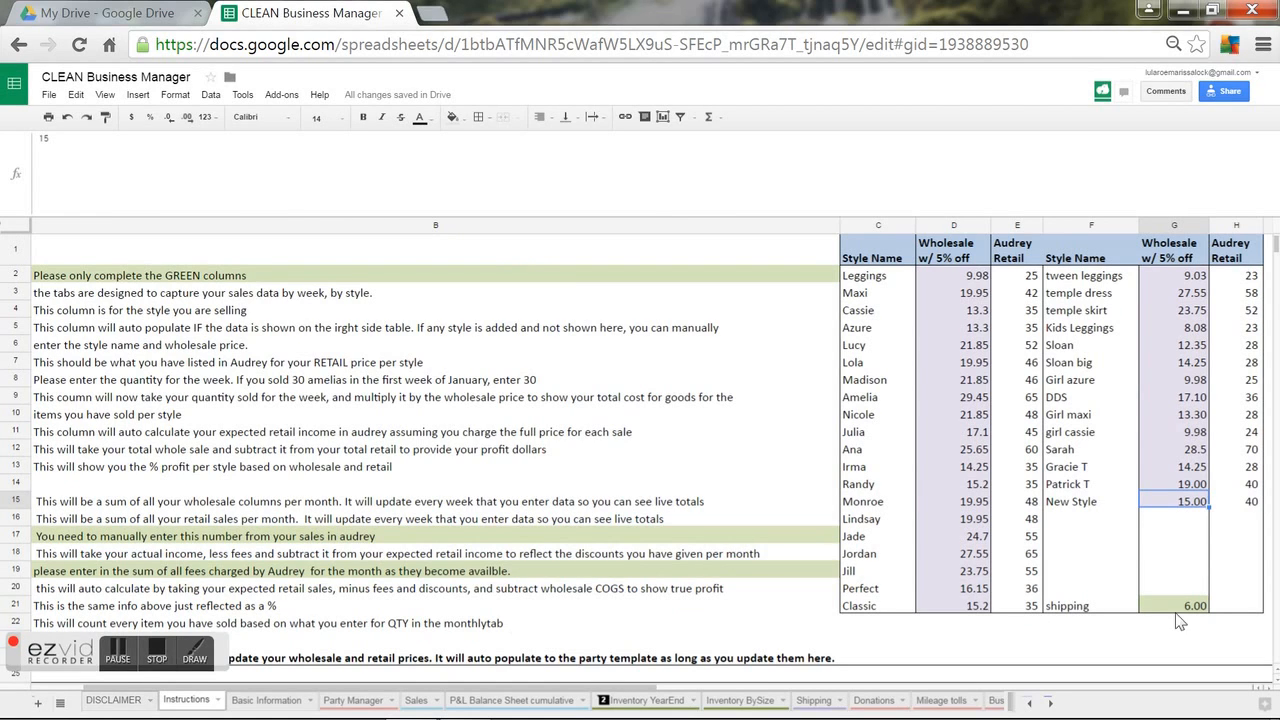
left_click(1098, 503)
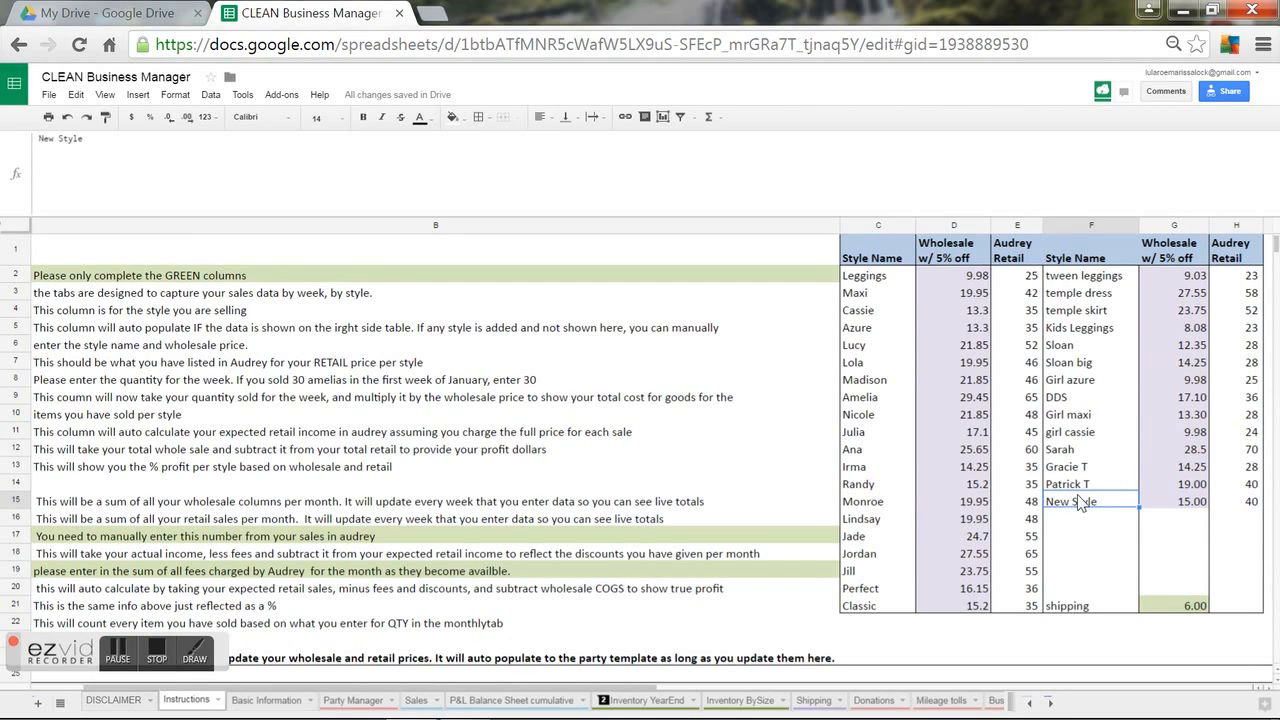
left_click(1164, 506)
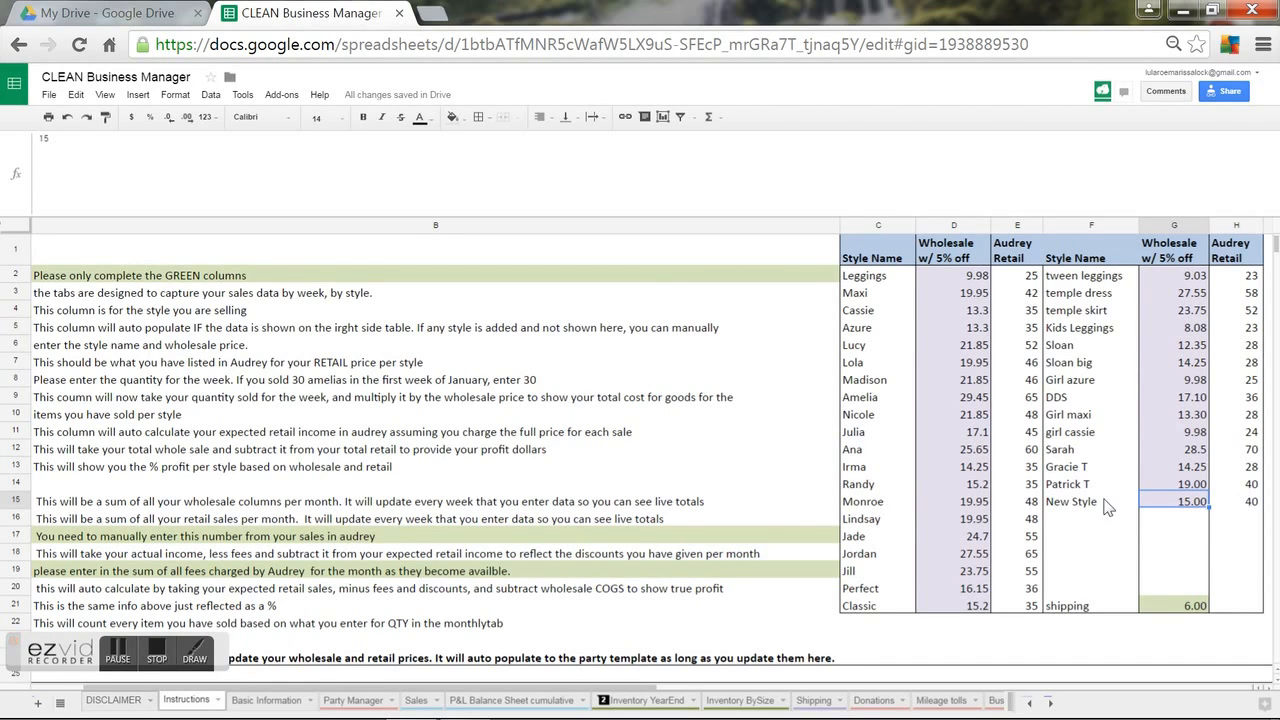
left_click(940, 498)
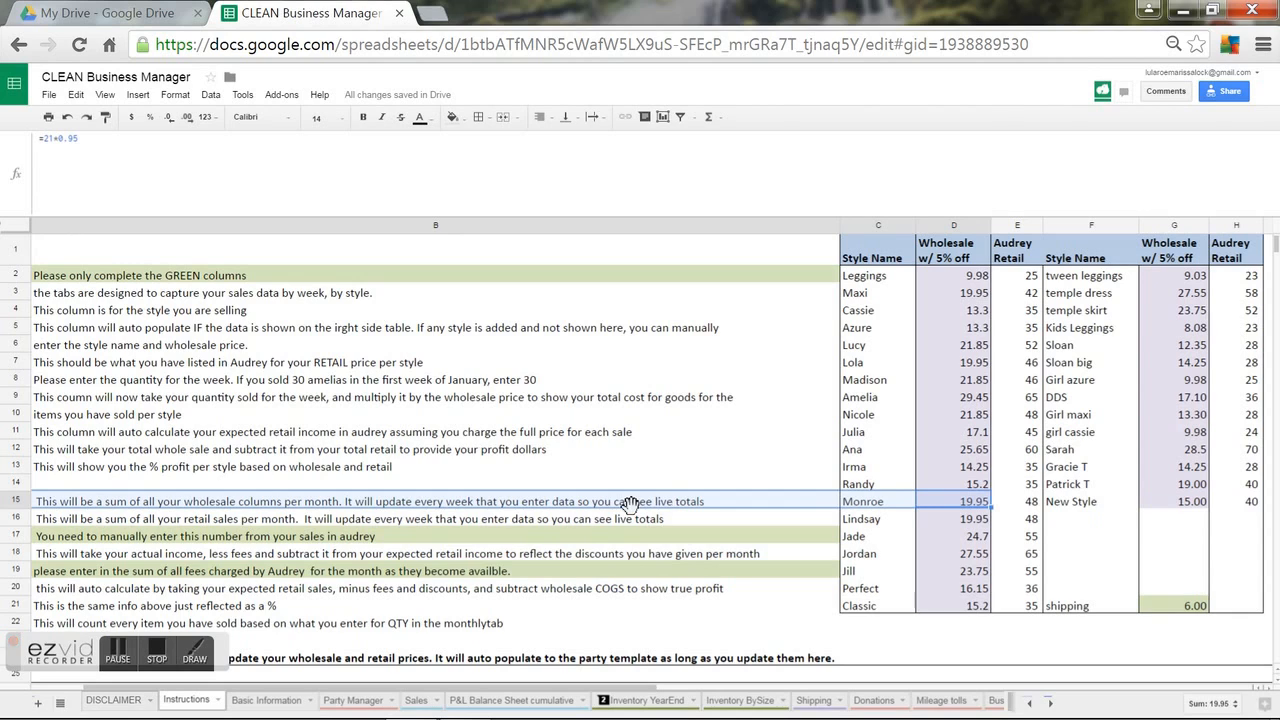
left_click(338, 708)
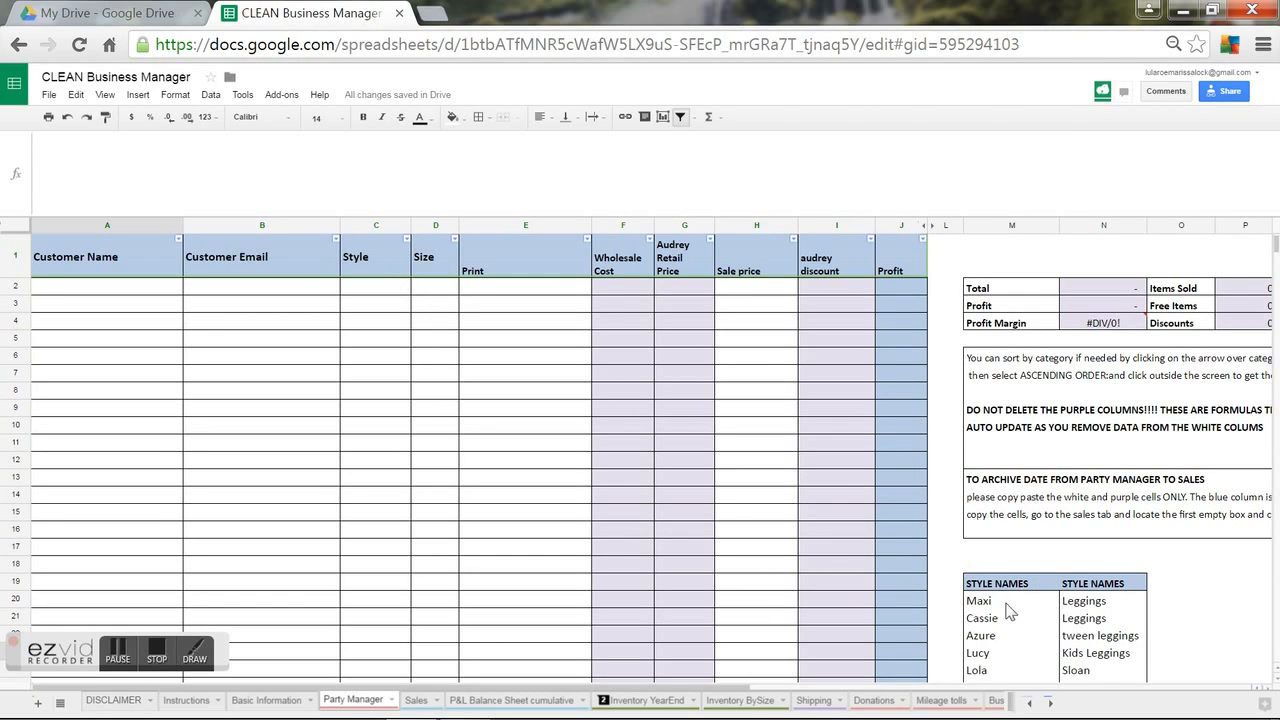
left_click(1155, 594)
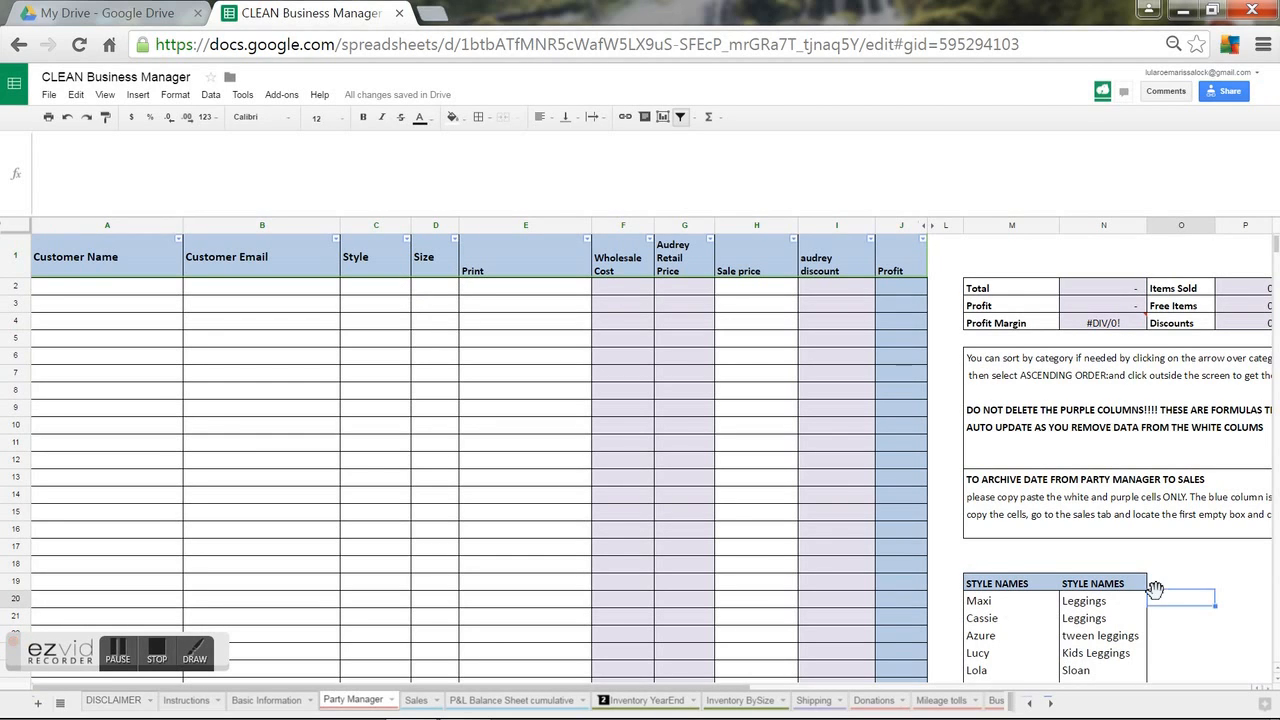
key("Down")
key("Down")
key("Down")
key("Down")
key("Down")
key("Down")
key("Down")
key("Down")
key("Down")
key("Down")
key("Down")
key("Down")
key("Down")
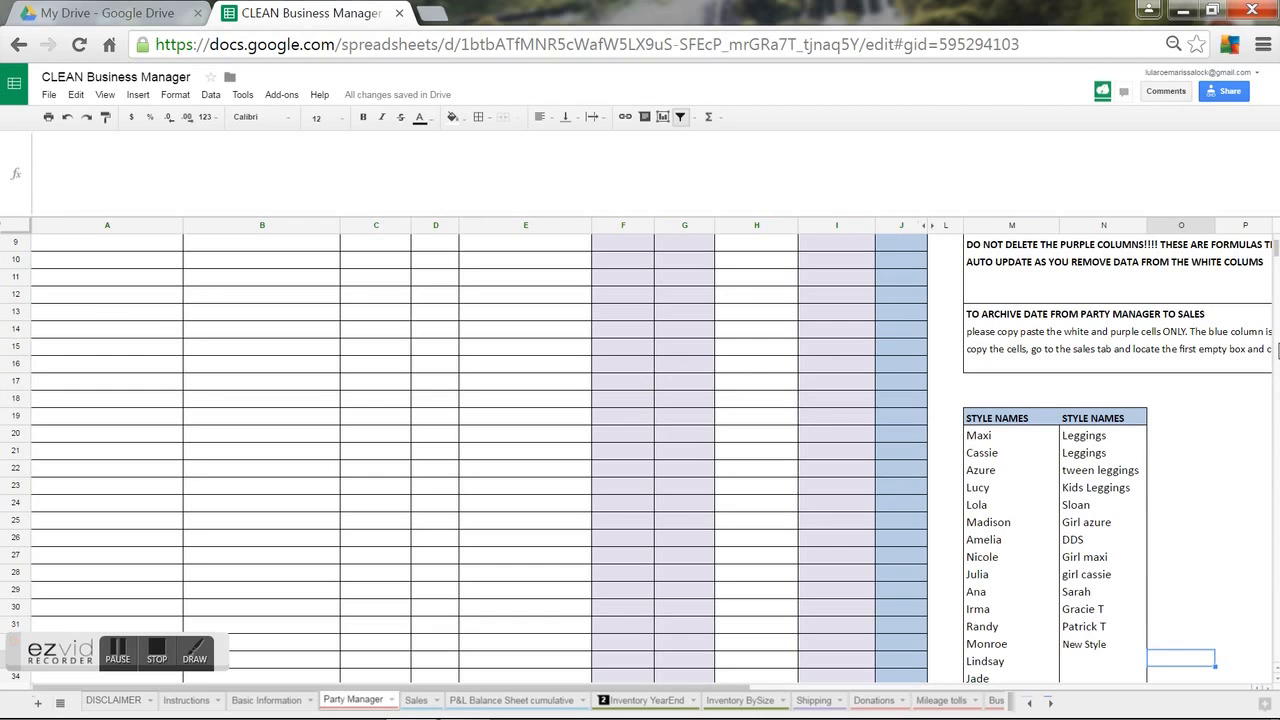
left_click_drag(1276, 248, 1266, 226)
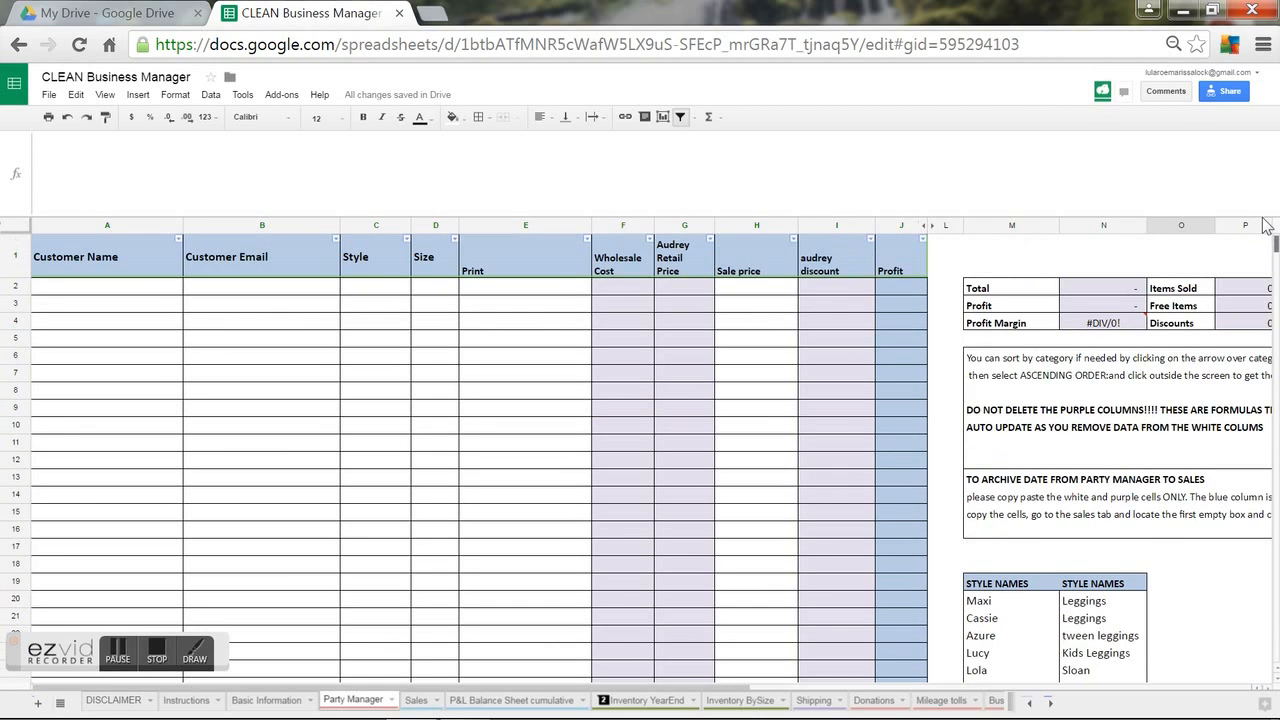
left_click(345, 290)
type("Patrick")
key("Return")
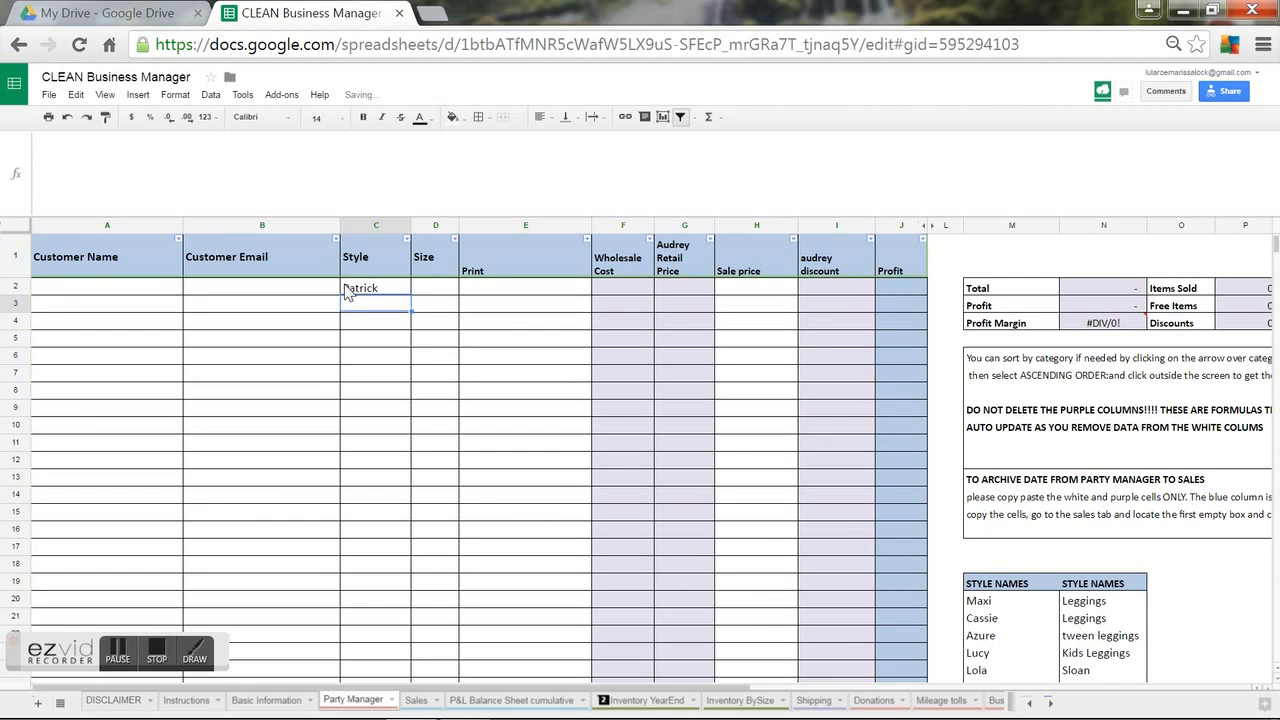
left_click(345, 290)
type("Patrick T")
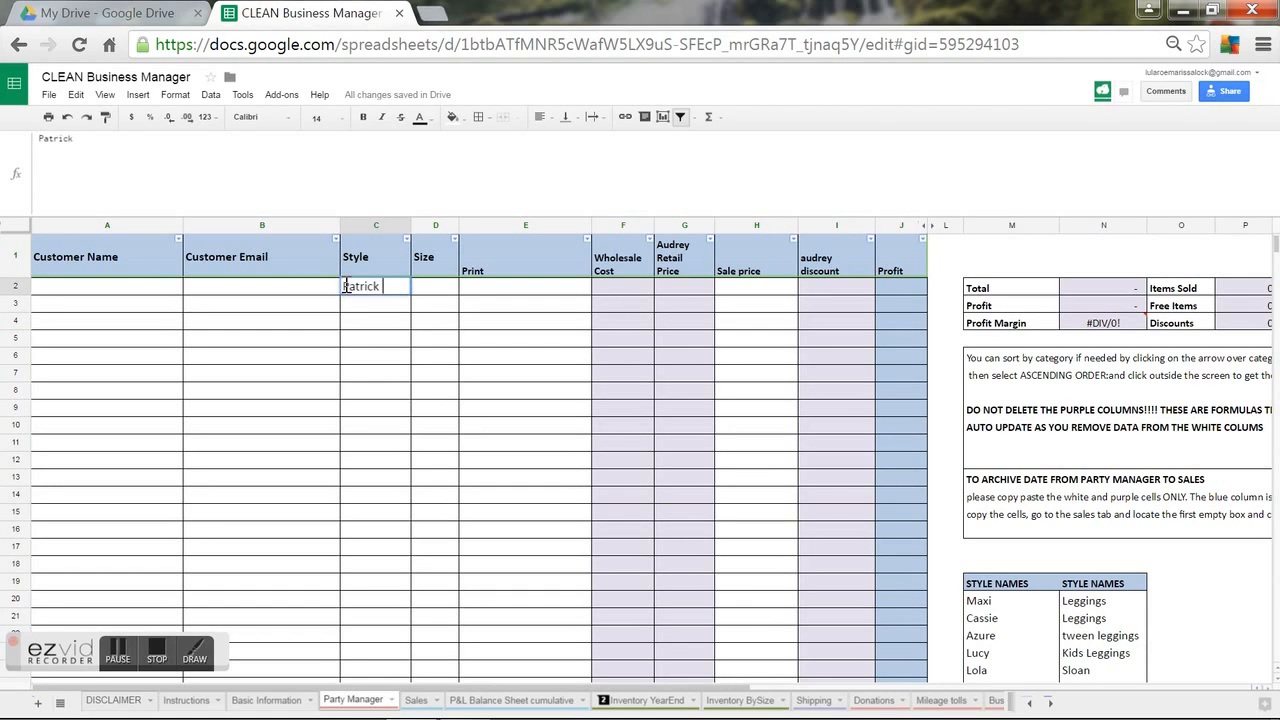
key("Return")
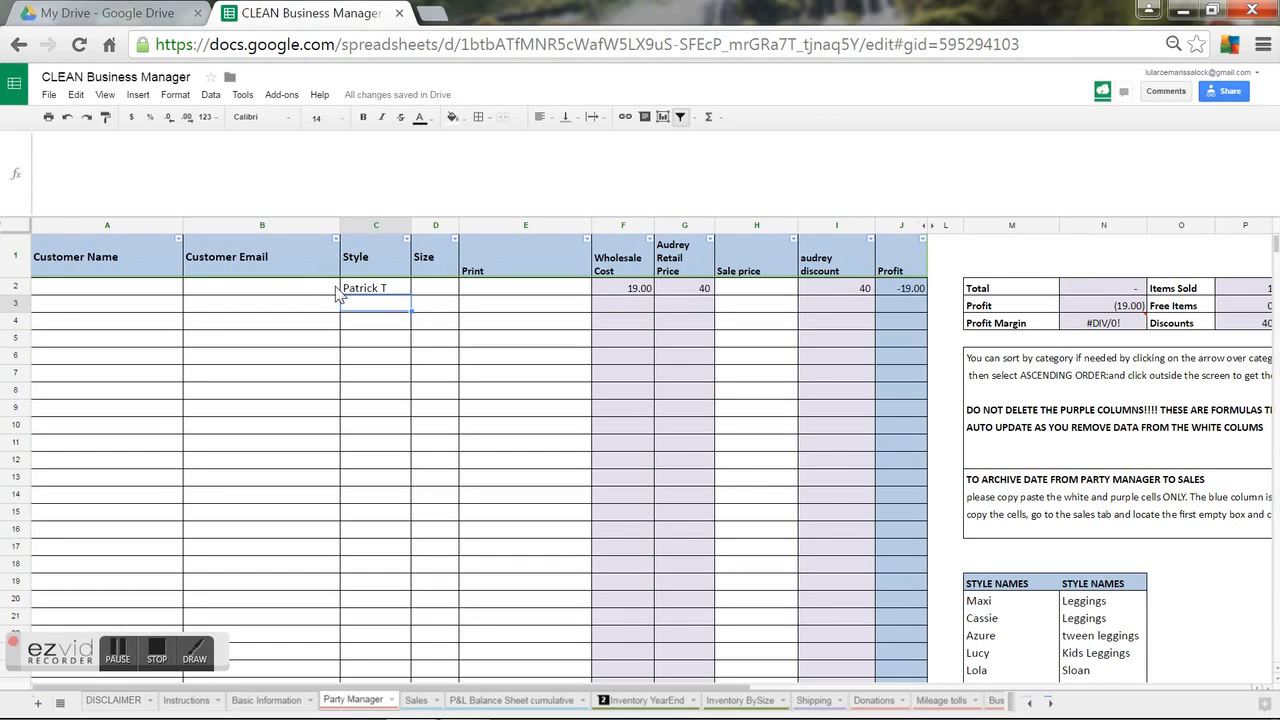
left_click(350, 291)
type("N")
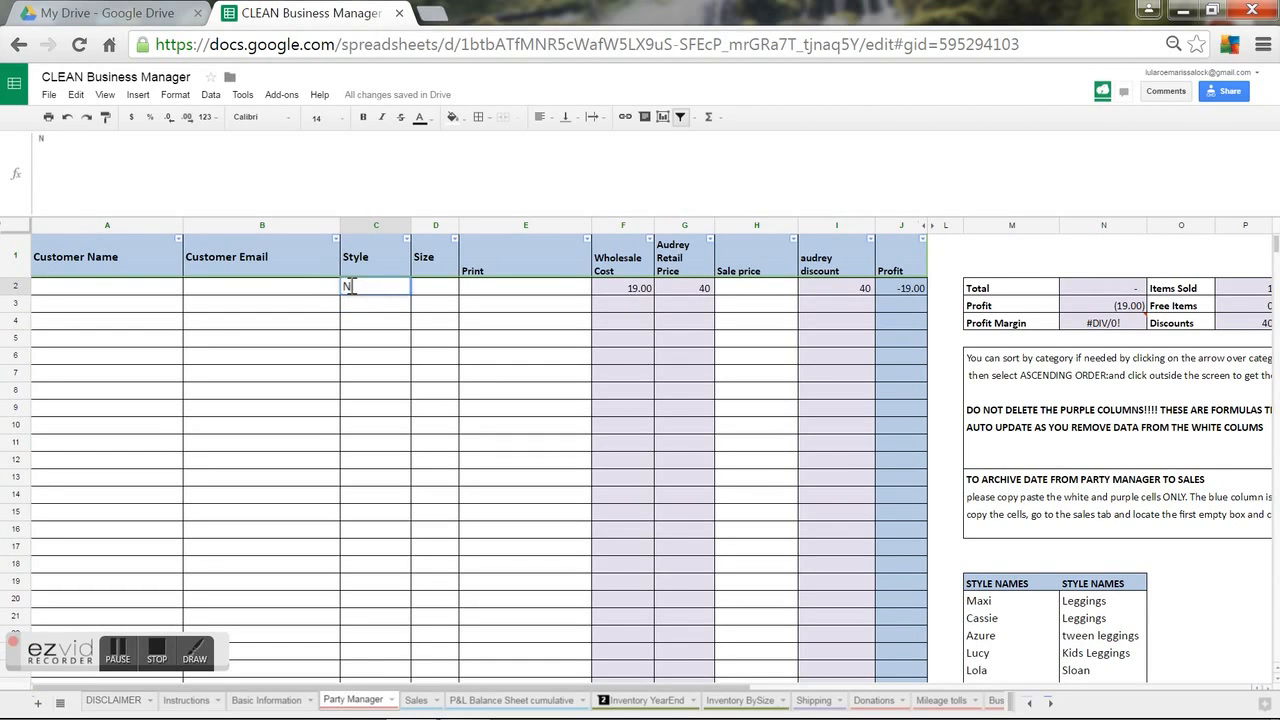
type("ew Styl;")
key("BackSpace")
type("e")
key("Tab")
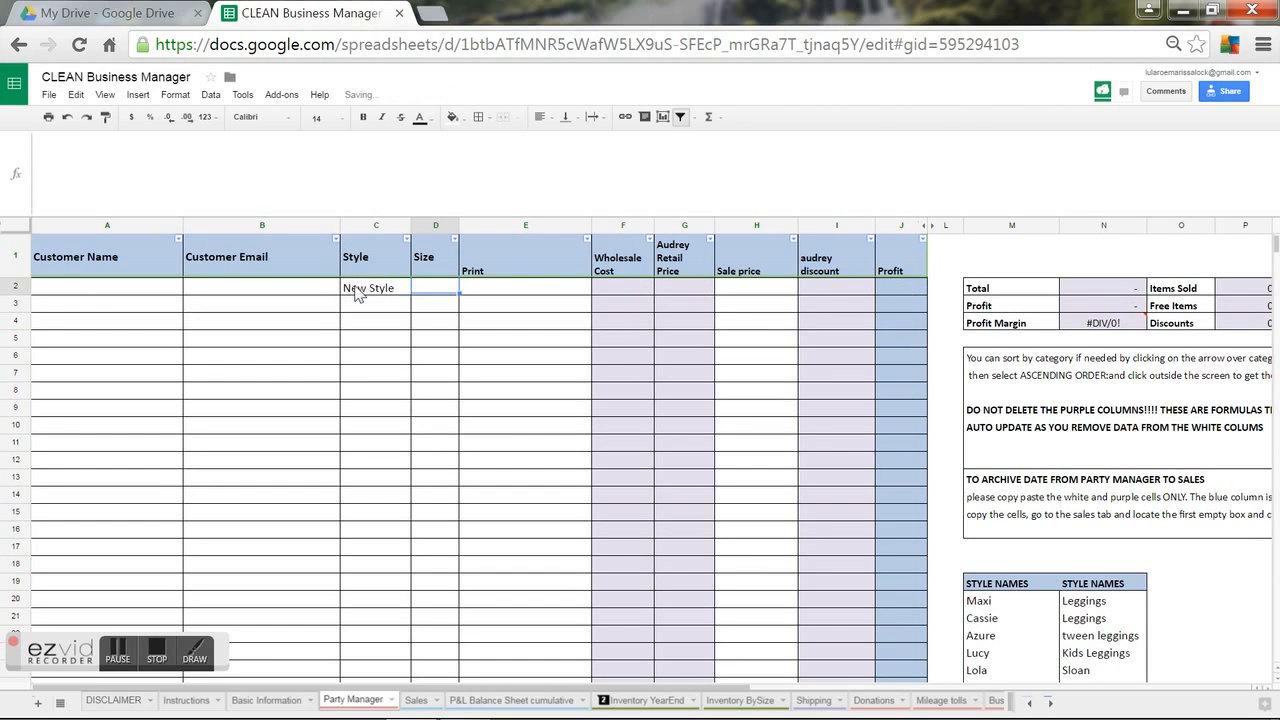
left_click(599, 290)
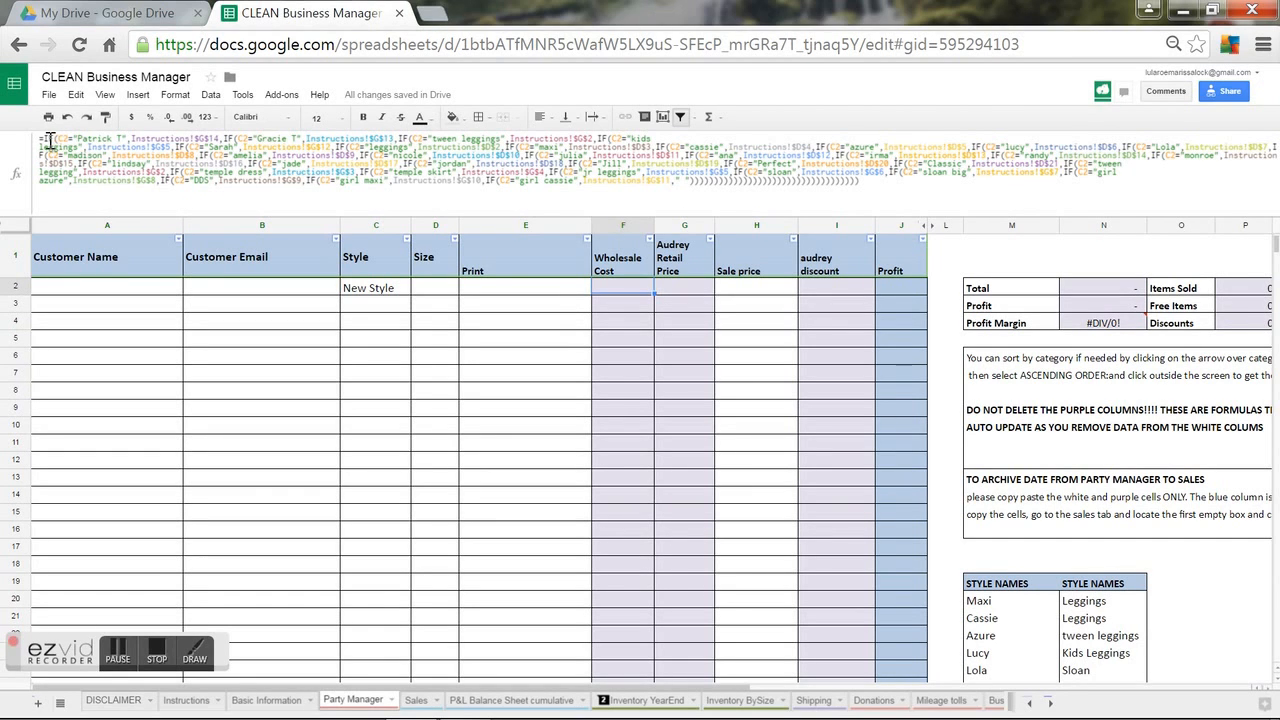
Prepend a New Style IF clause to F2's Wholesale Cost formula returning Instructions!$G$15.
left_click_drag(44, 138, 222, 135)
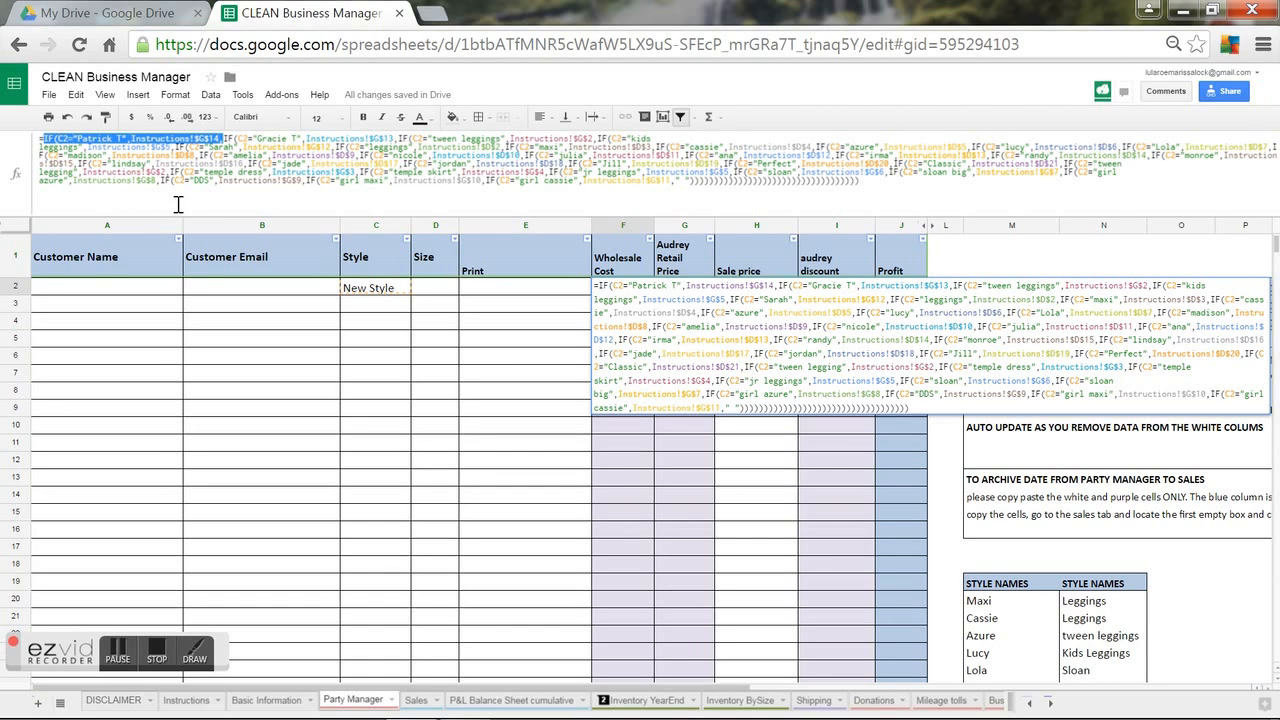
left_click(44, 138)
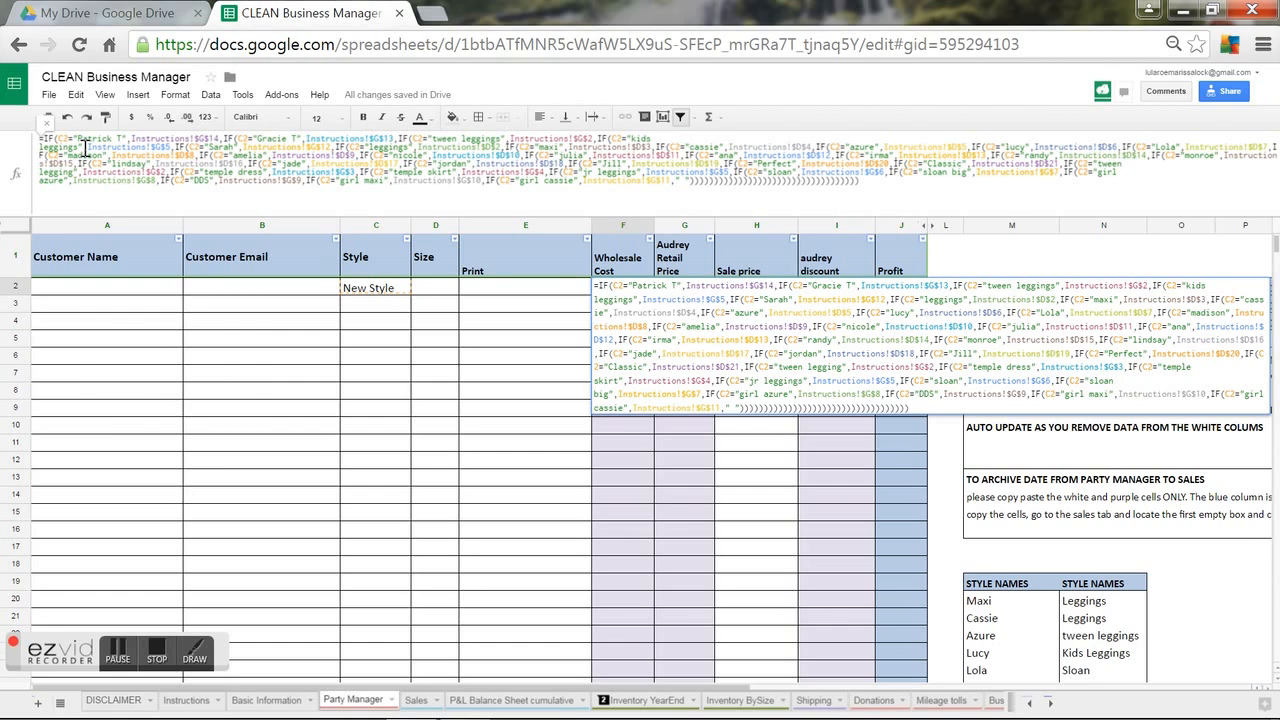
type("IF(C2=\"Patrick T\",Instructions!$G$14,")
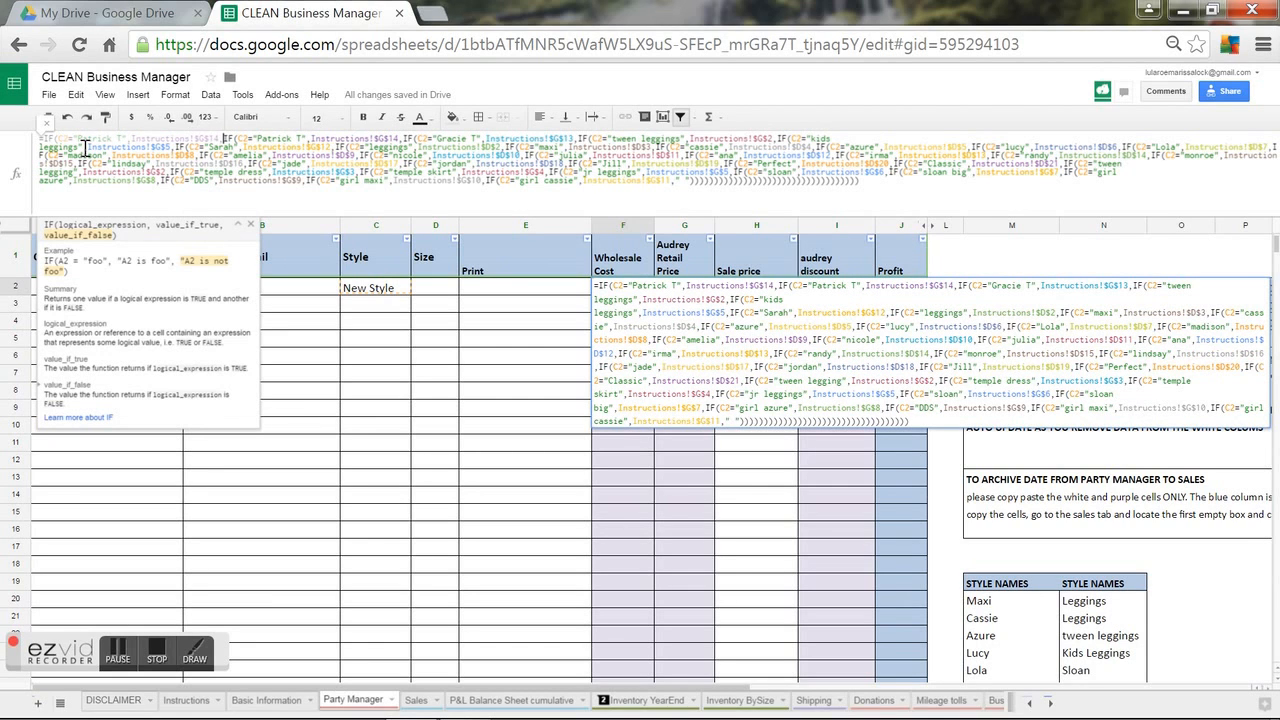
left_click(193, 141)
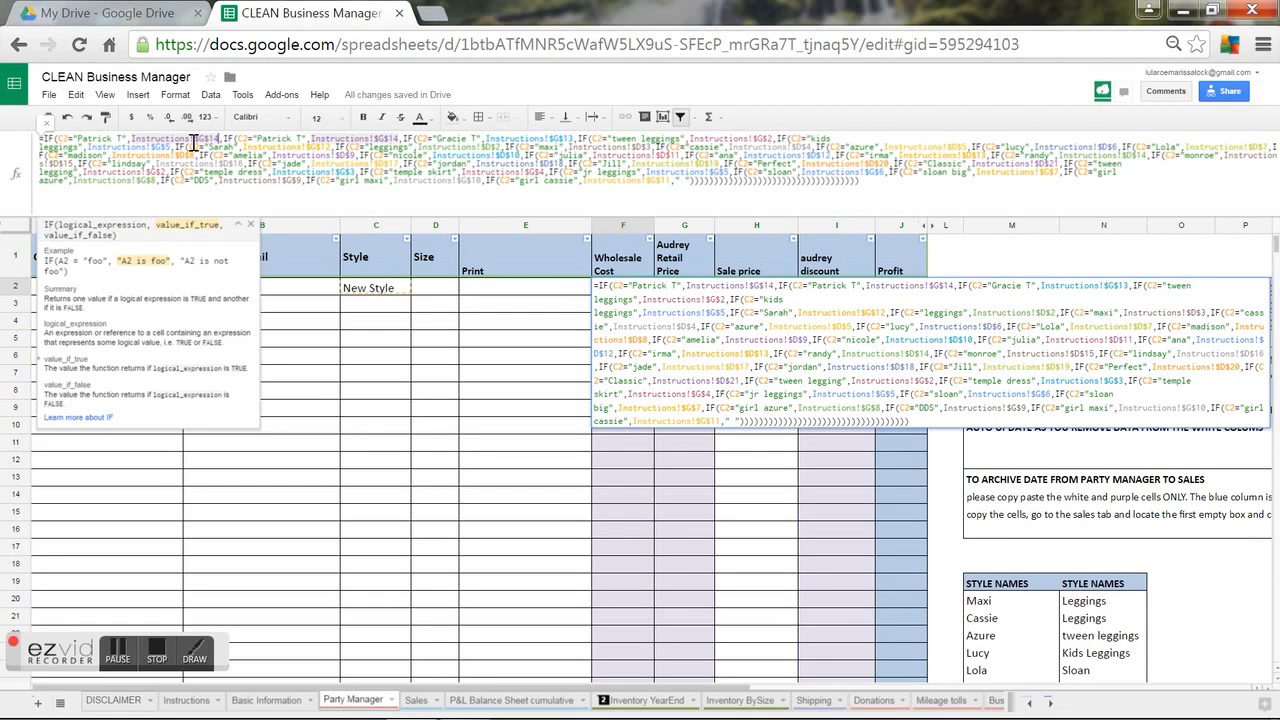
key("BackSpace")
type("5")
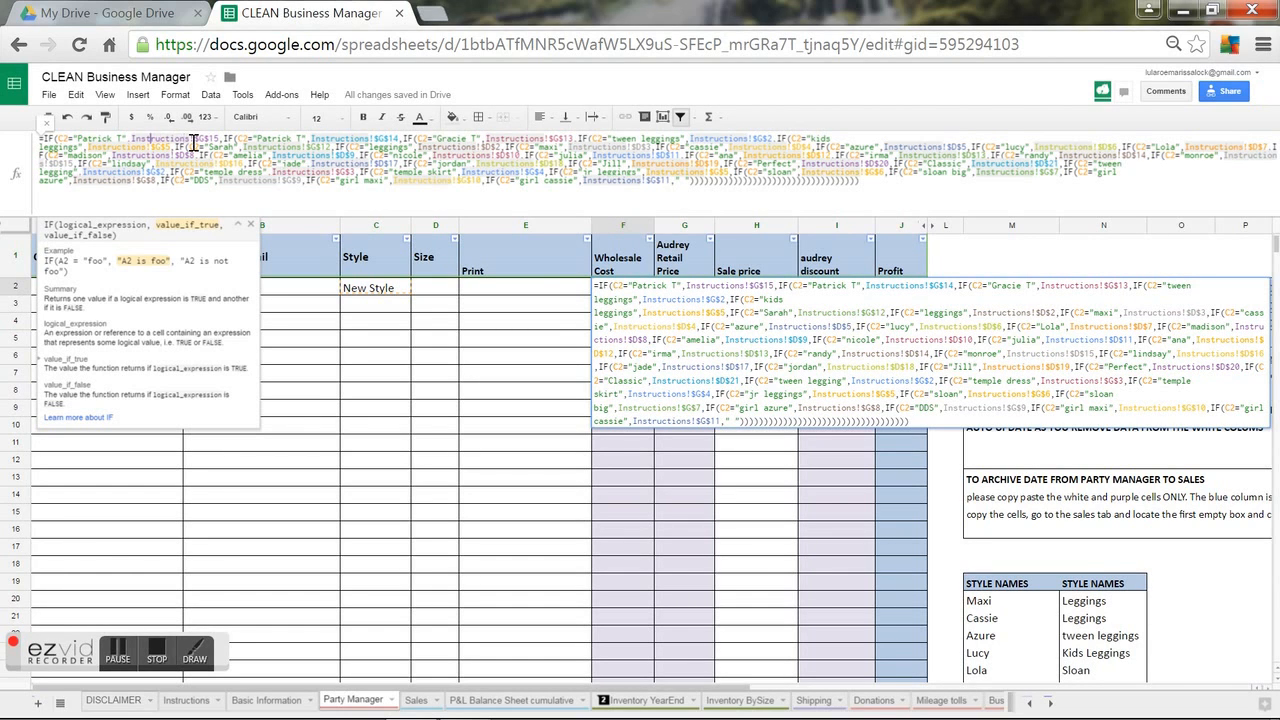
key("Left")
key("Left")
key("BackSpace")
key("BackSpace")
key("BackSpace")
key("BackSpace")
key("BackSpace")
key("BackSpace")
key("BackSpace")
key("BackSpace")
key("BackSpace")
type("New ")
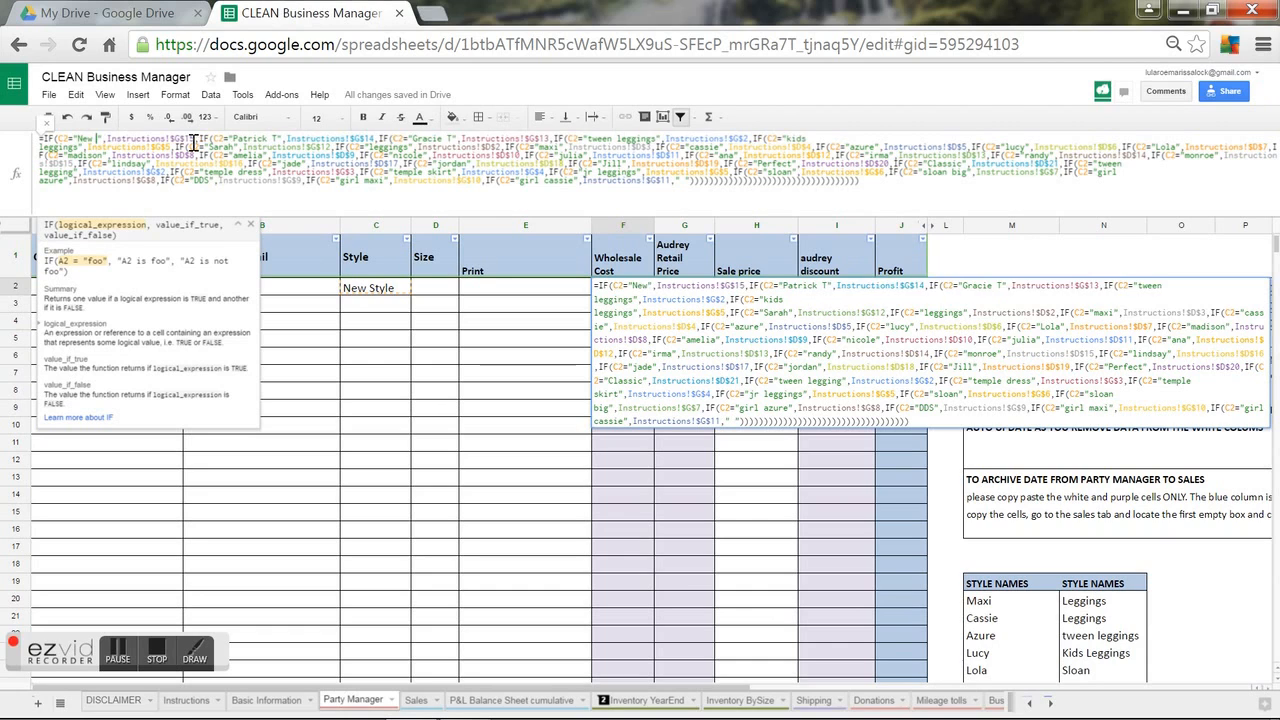
type("Style")
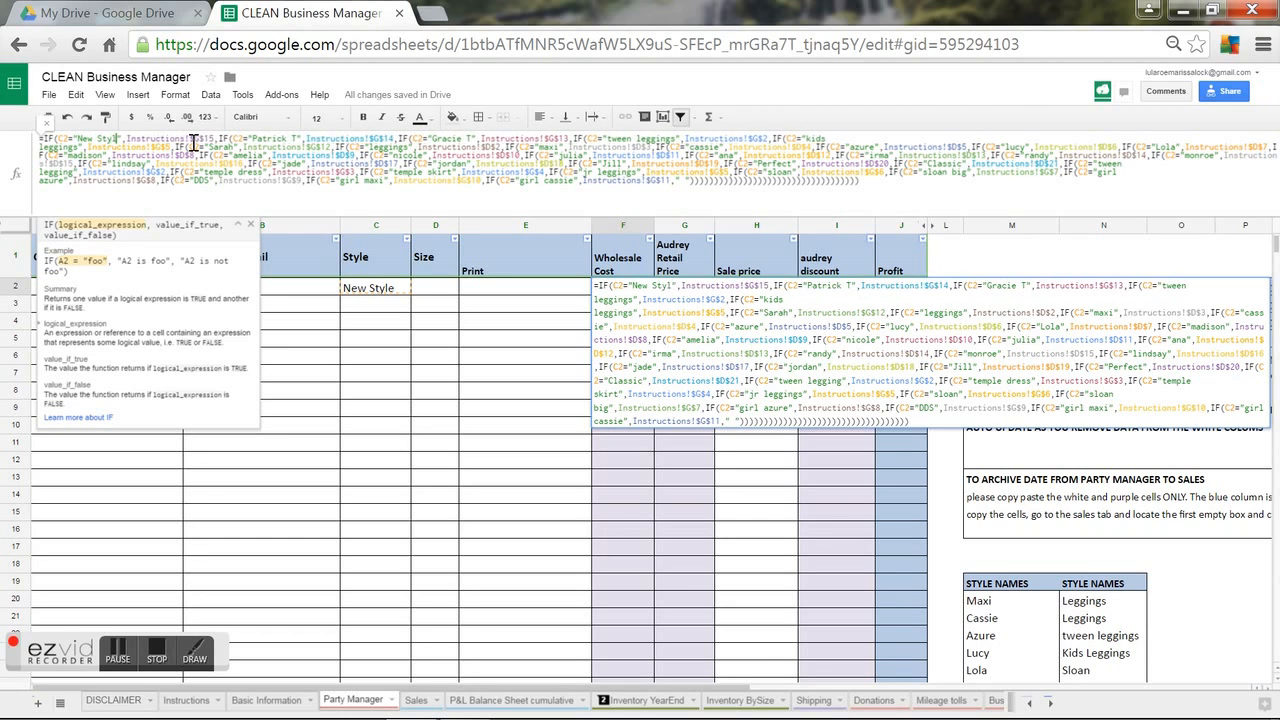
left_click(872, 200)
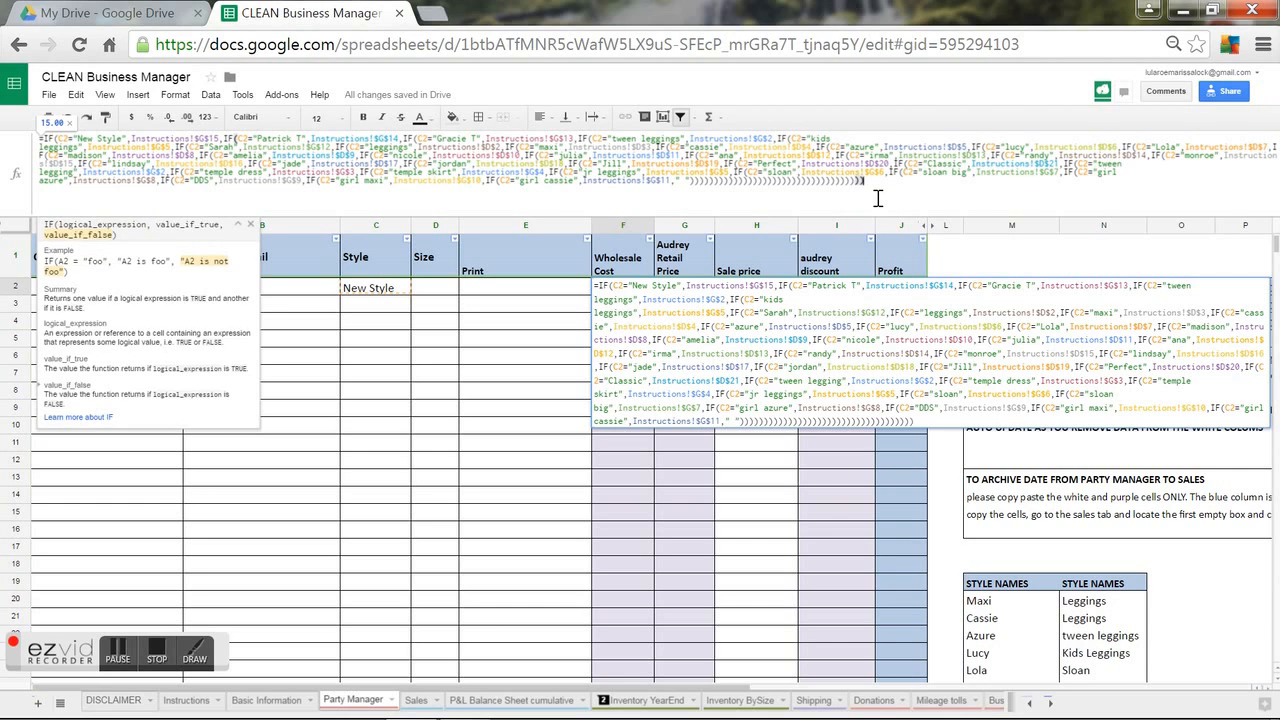
type(")")
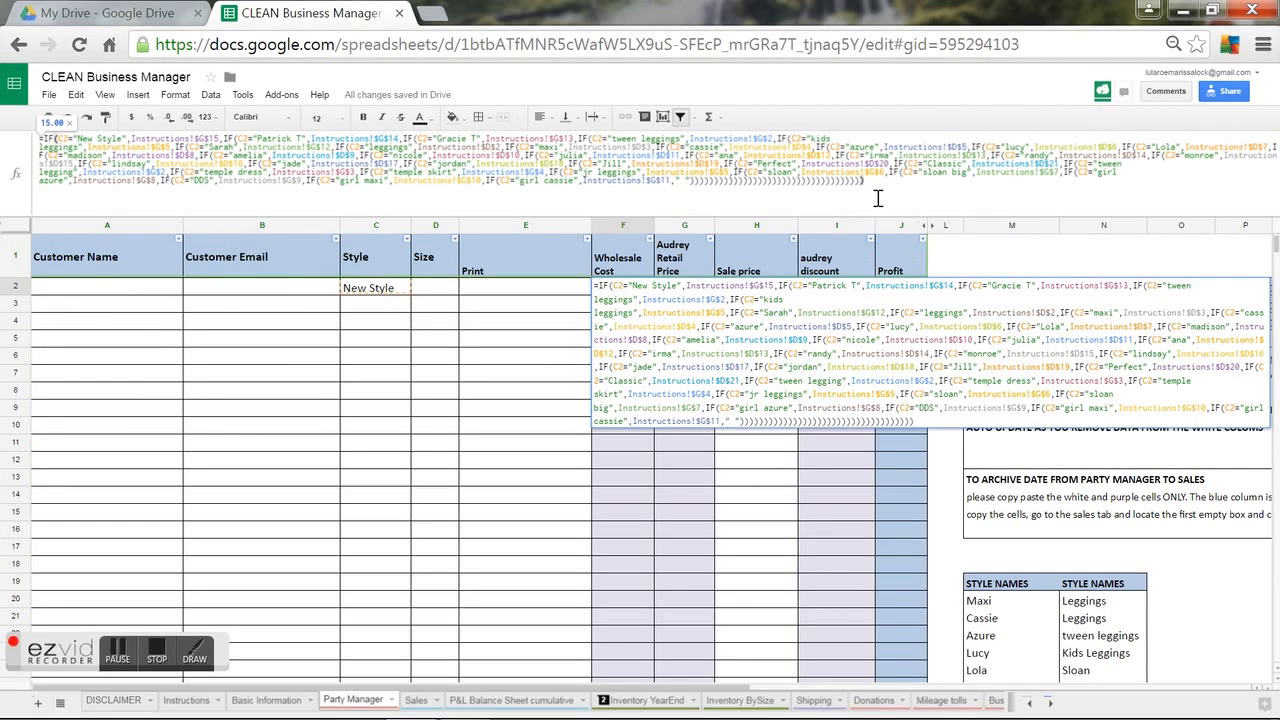
key("Return")
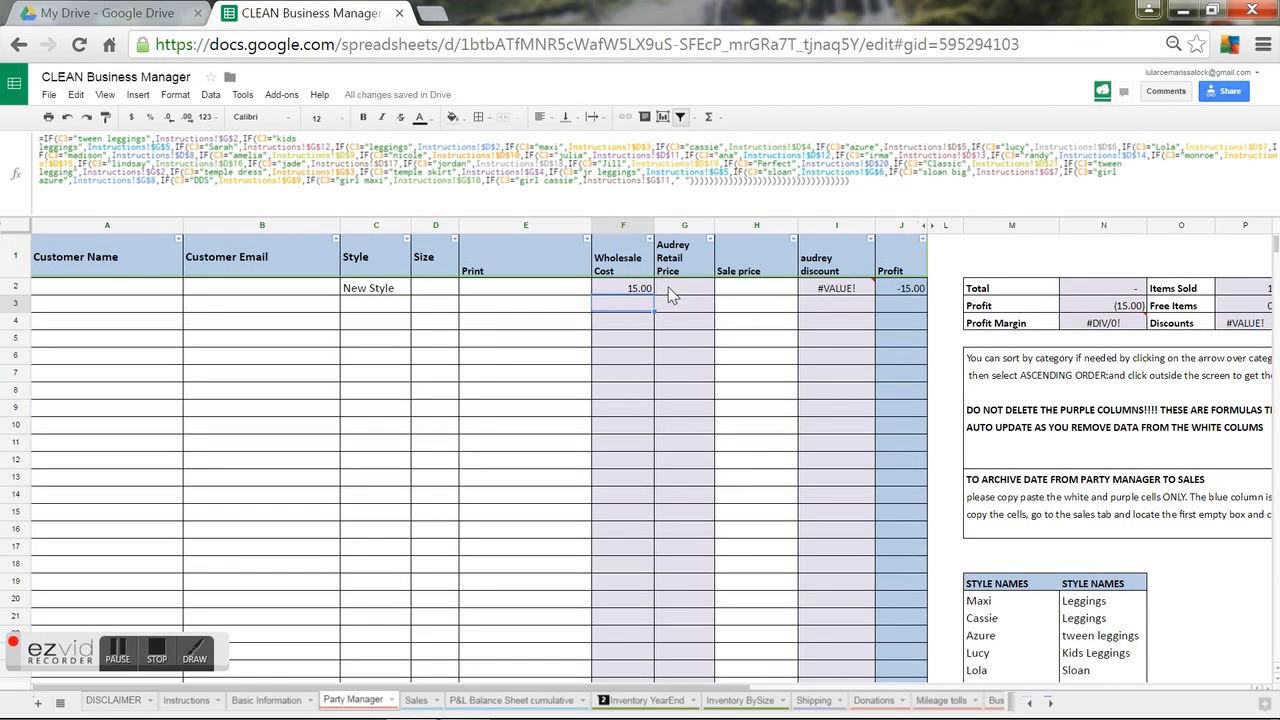
Add a New Style condition using Instructions!$H$15 to the start of G2's retail price formula.
left_click(670, 290)
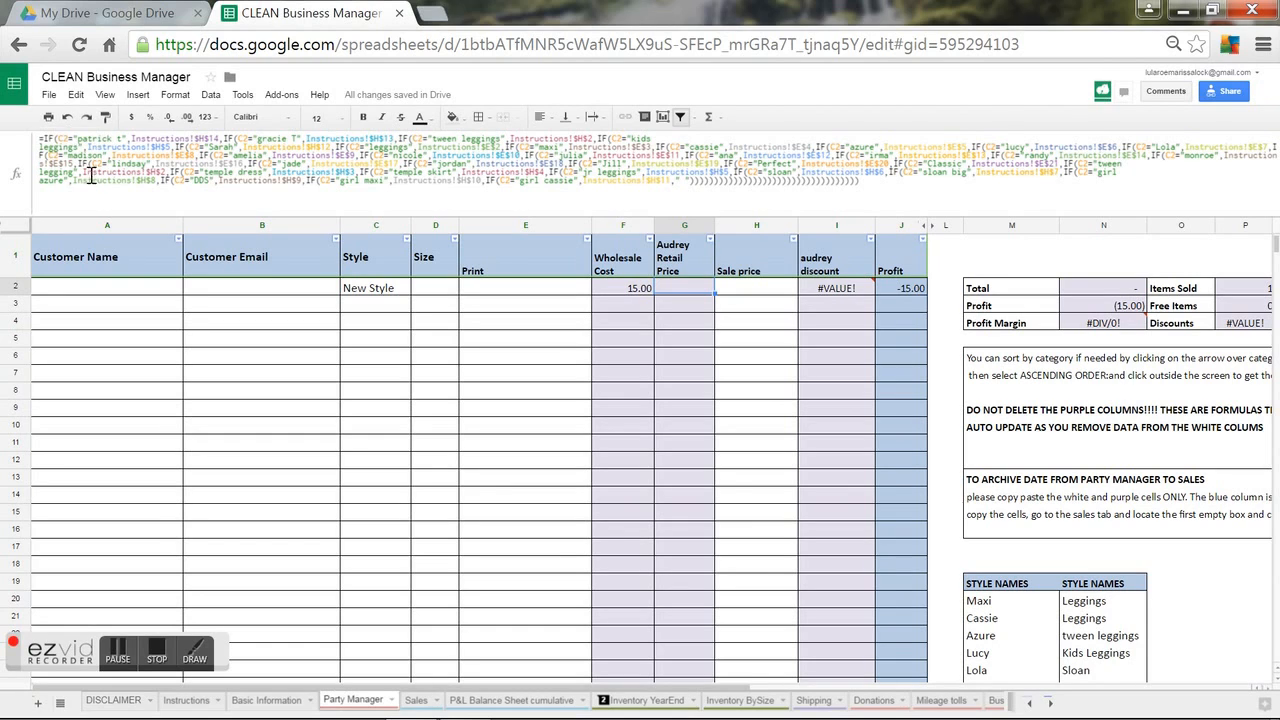
double_click(44, 140)
key("Left")
type("IF(C2=\"Patrick T\",Instructions!$G$14,")
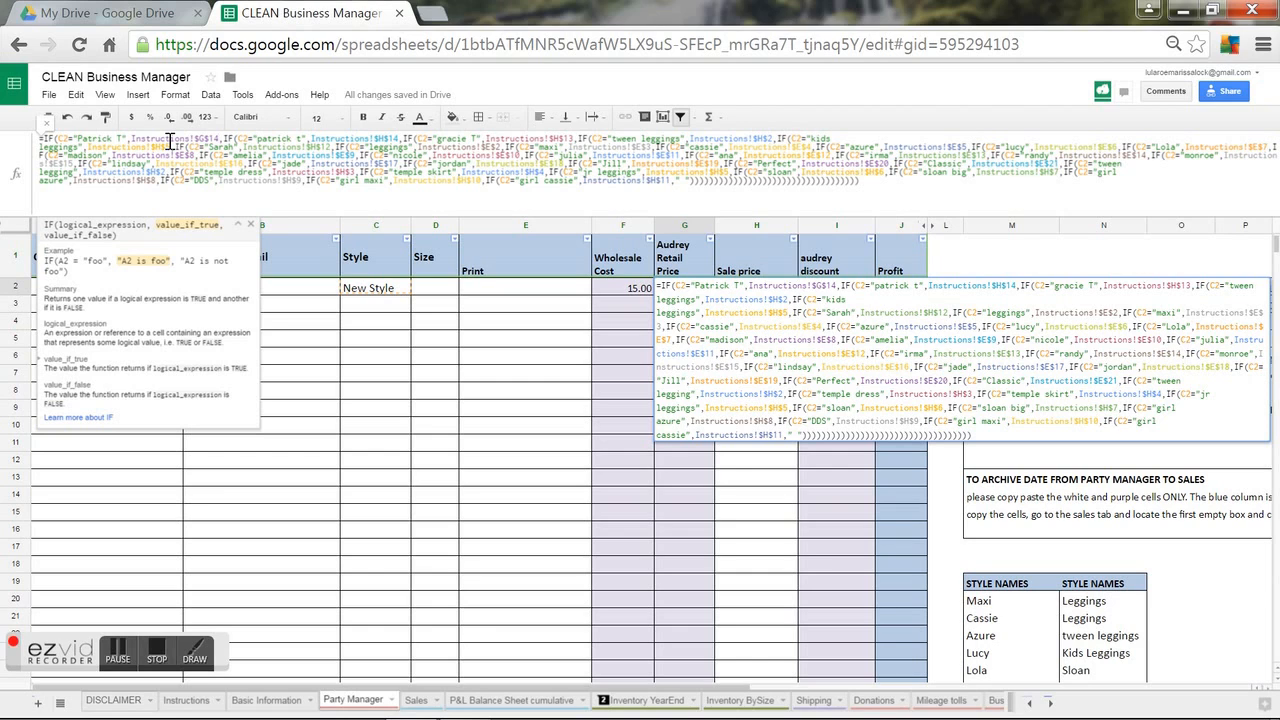
key("BackSpace")
type("5")
key("BackSpace")
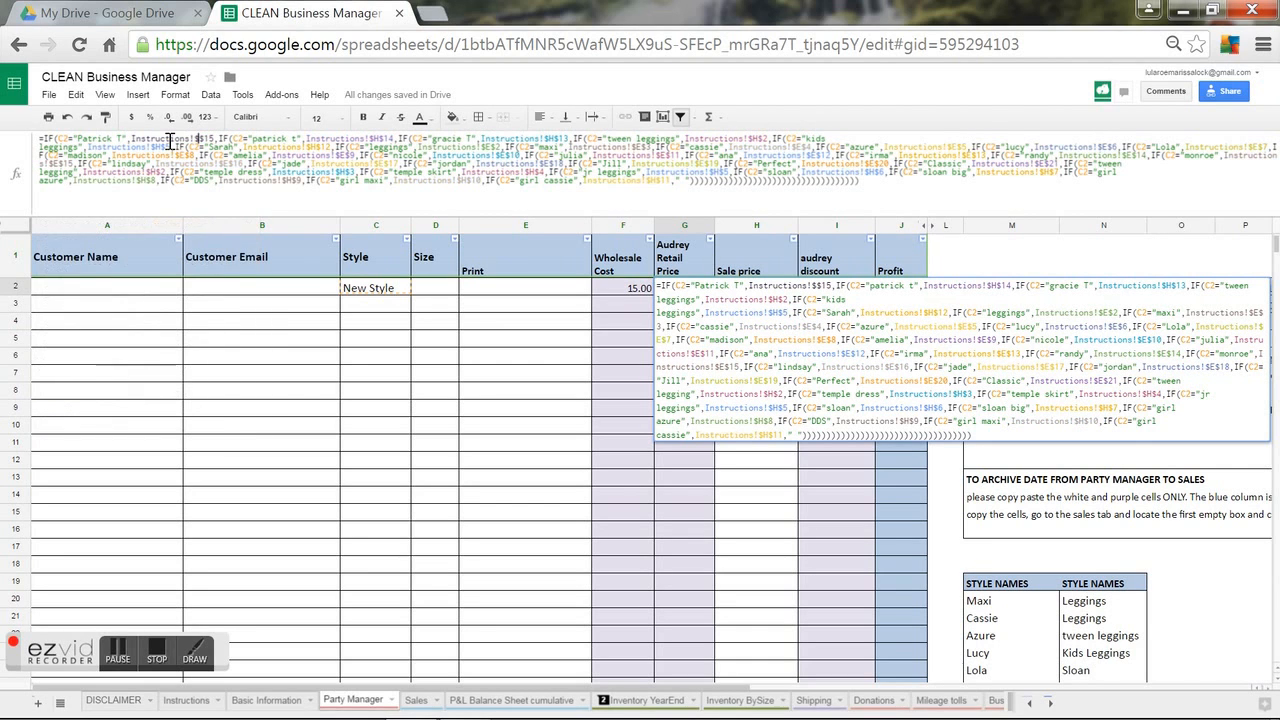
type("H")
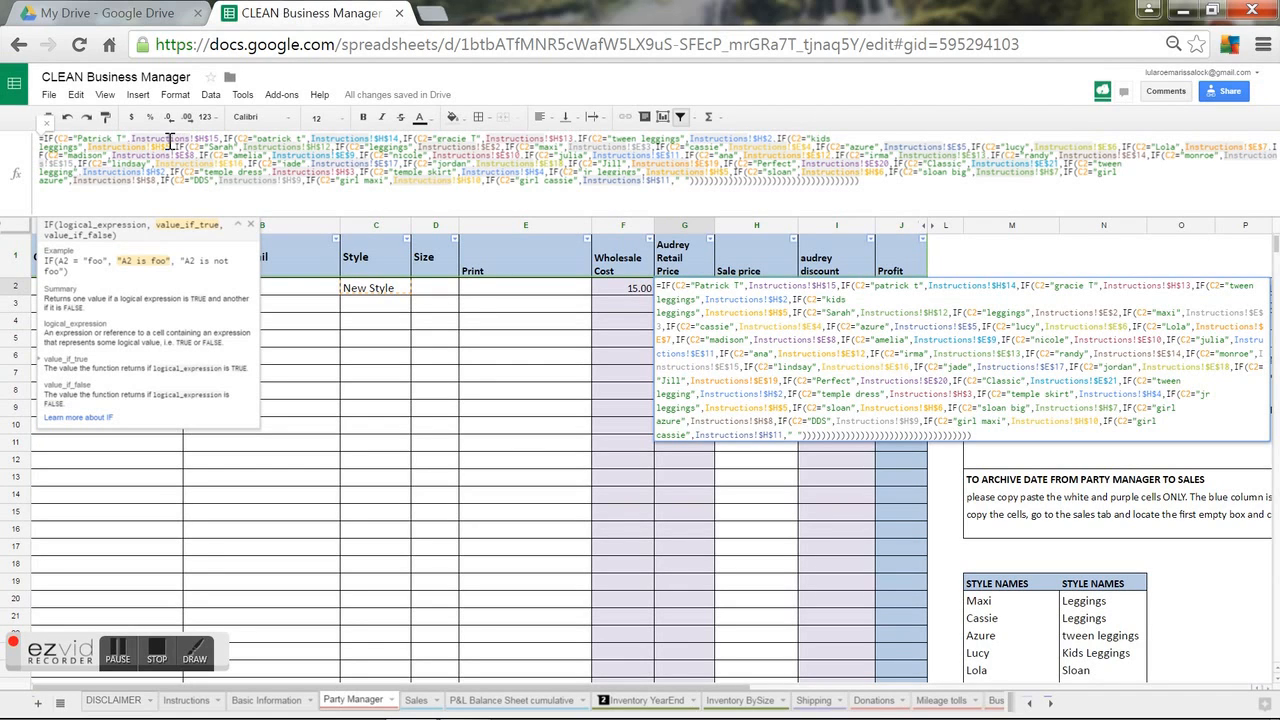
key("Left")
key("Left")
key("BackSpace")
key("BackSpace")
key("BackSpace")
key("BackSpace")
key("BackSpace")
key("BackSpace")
key("BackSpace")
key("BackSpace")
key("BackSpace")
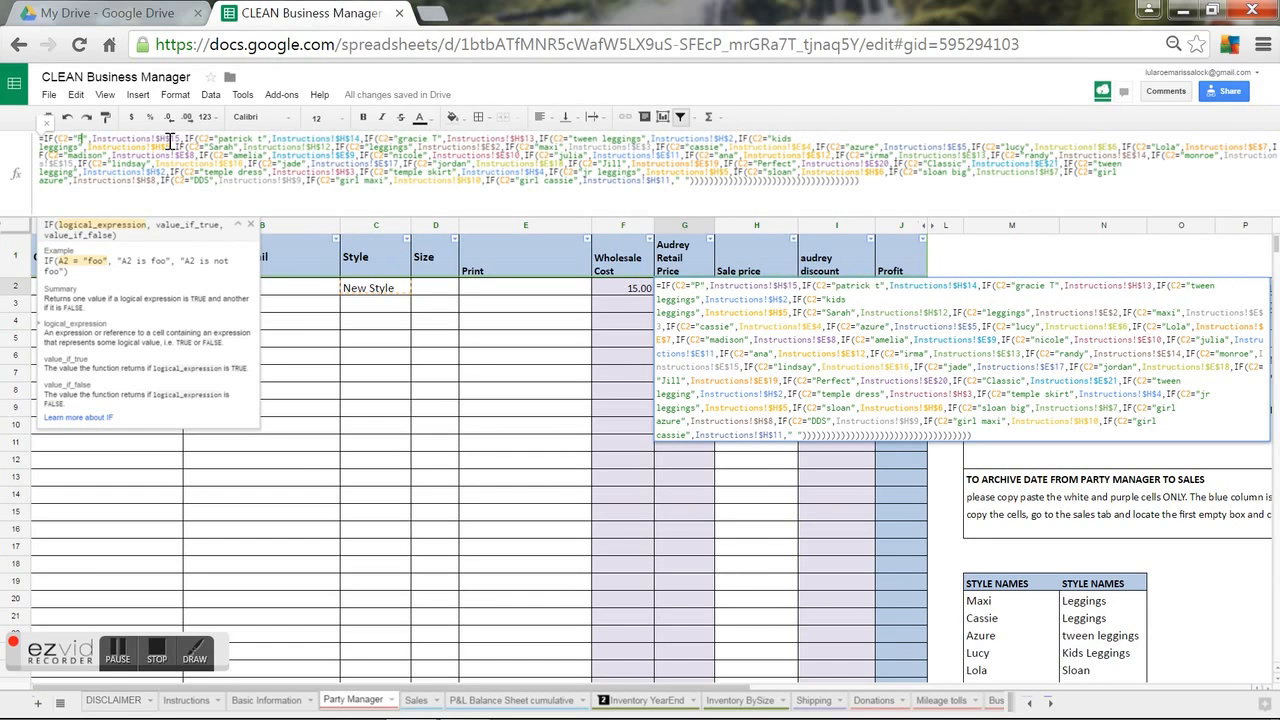
type("New Style")
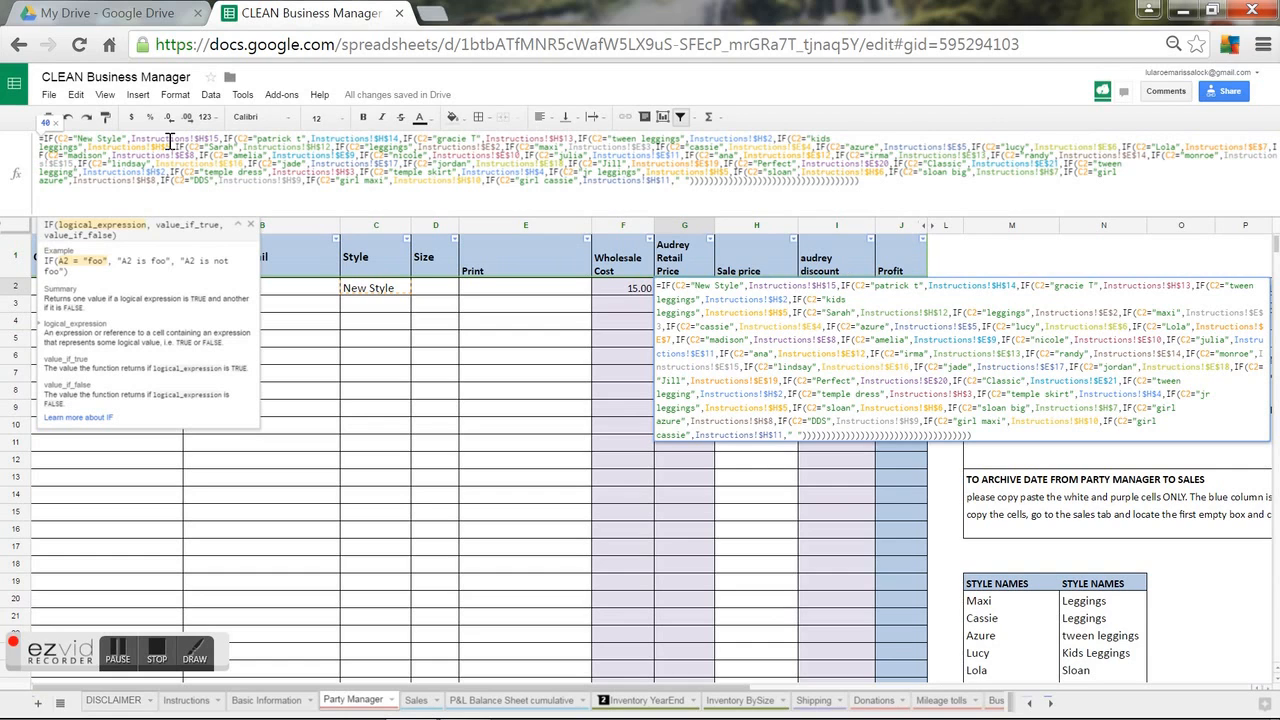
left_click(908, 203)
key("Return")
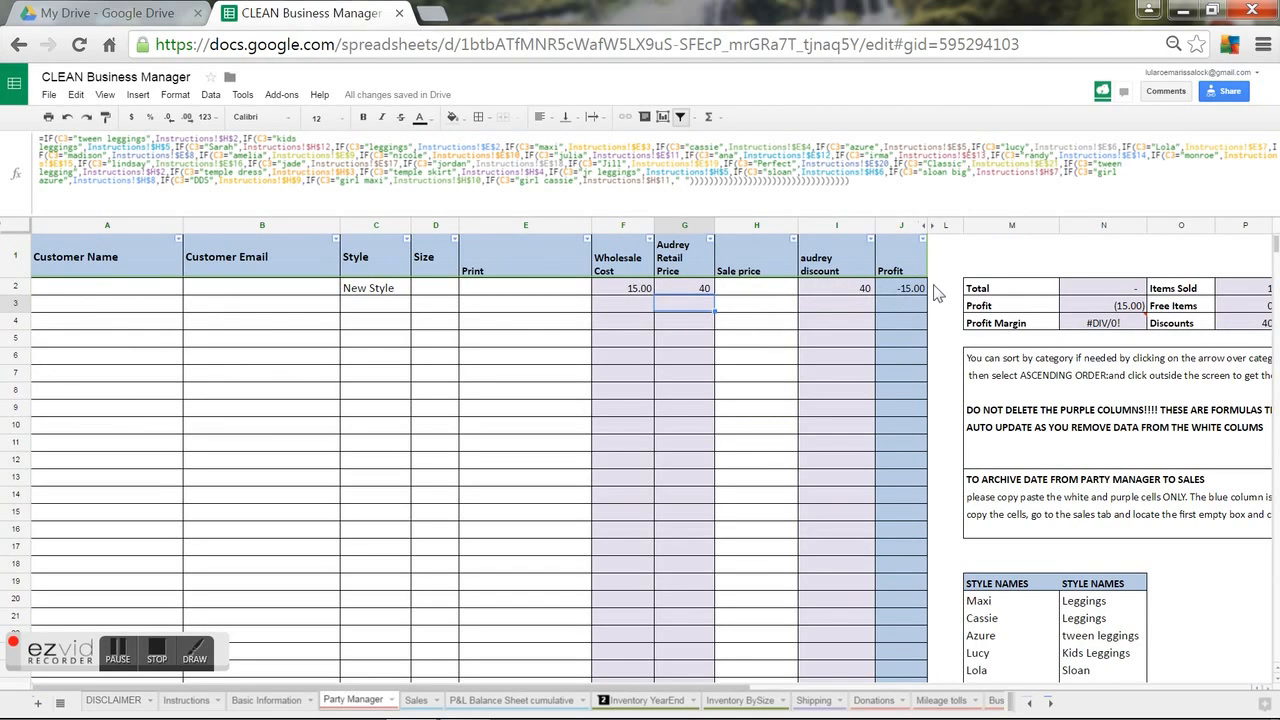
Fill F2's Wholesale Cost formula down column F to around row 287.
left_click(602, 297)
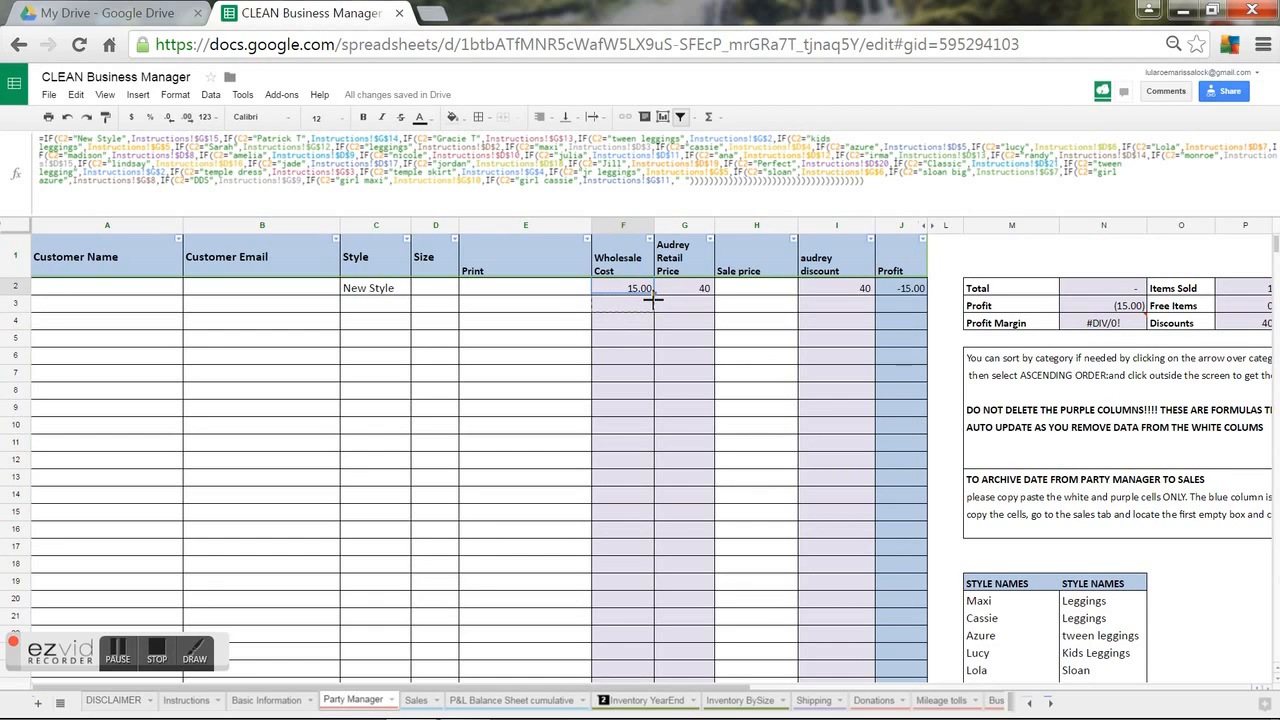
left_click_drag(653, 299, 654, 303)
left_click(643, 310)
left_click(640, 289)
left_click_drag(655, 296, 625, 538)
left_click_drag(625, 640, 600, 598)
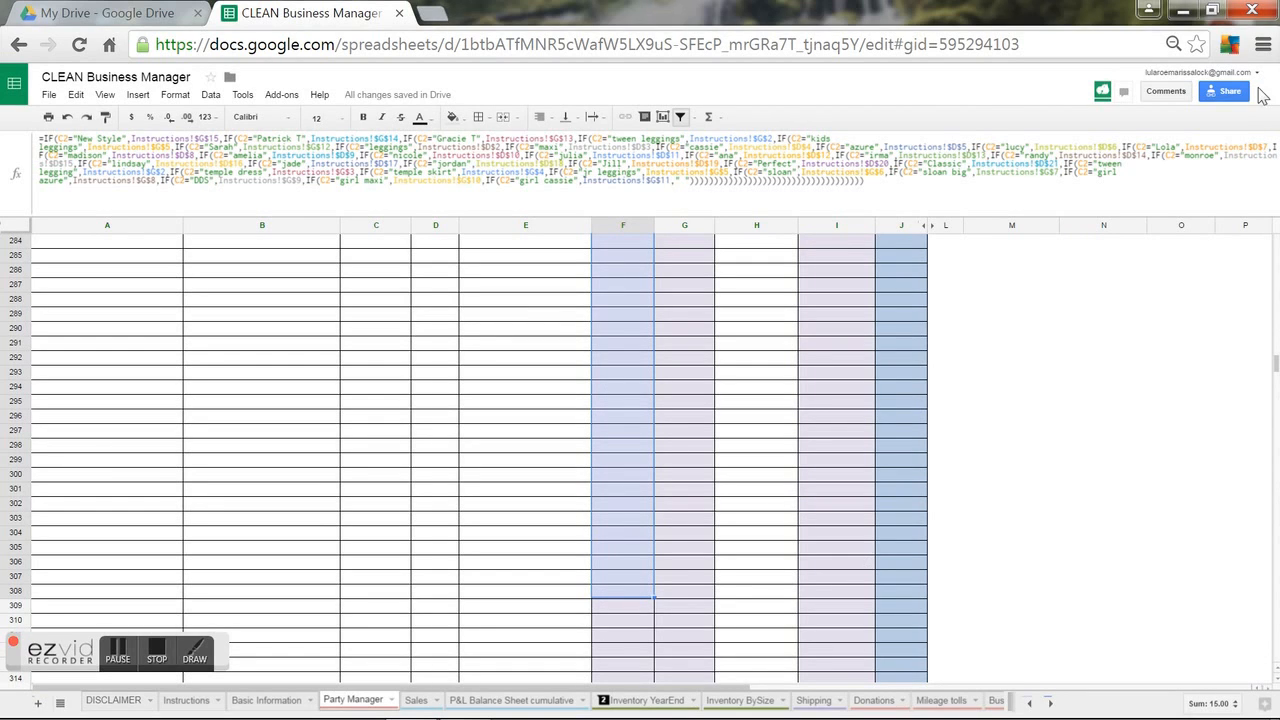
left_click(599, 354)
left_click(617, 285)
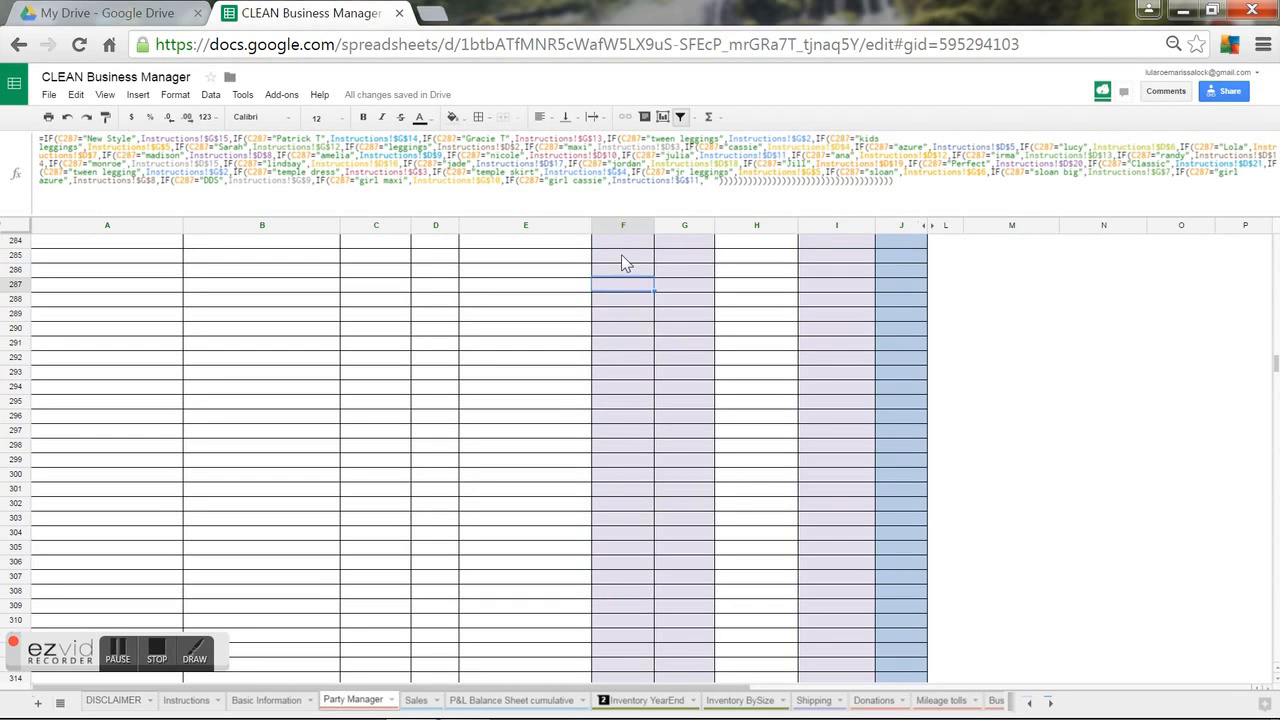
left_click(621, 256)
Fill G2's Audrey Retail Price formula down column G.
left_click_drag(1277, 360, 1266, 234)
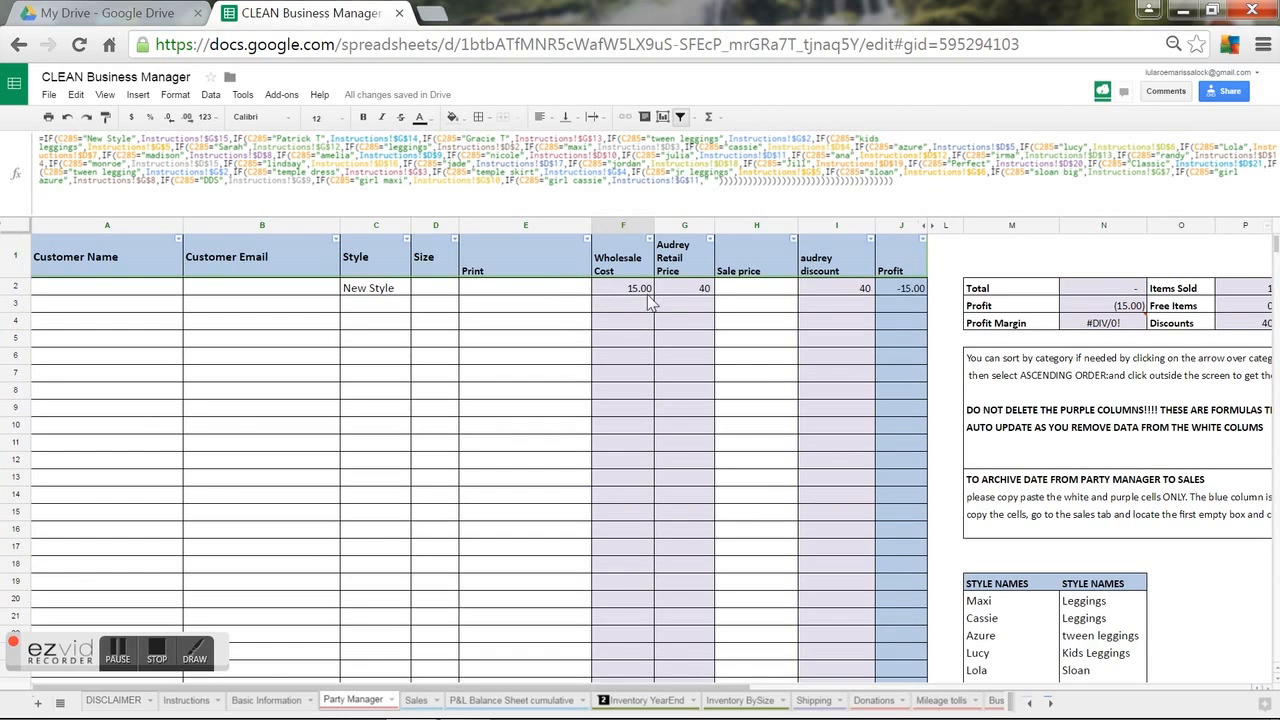
left_click(704, 292)
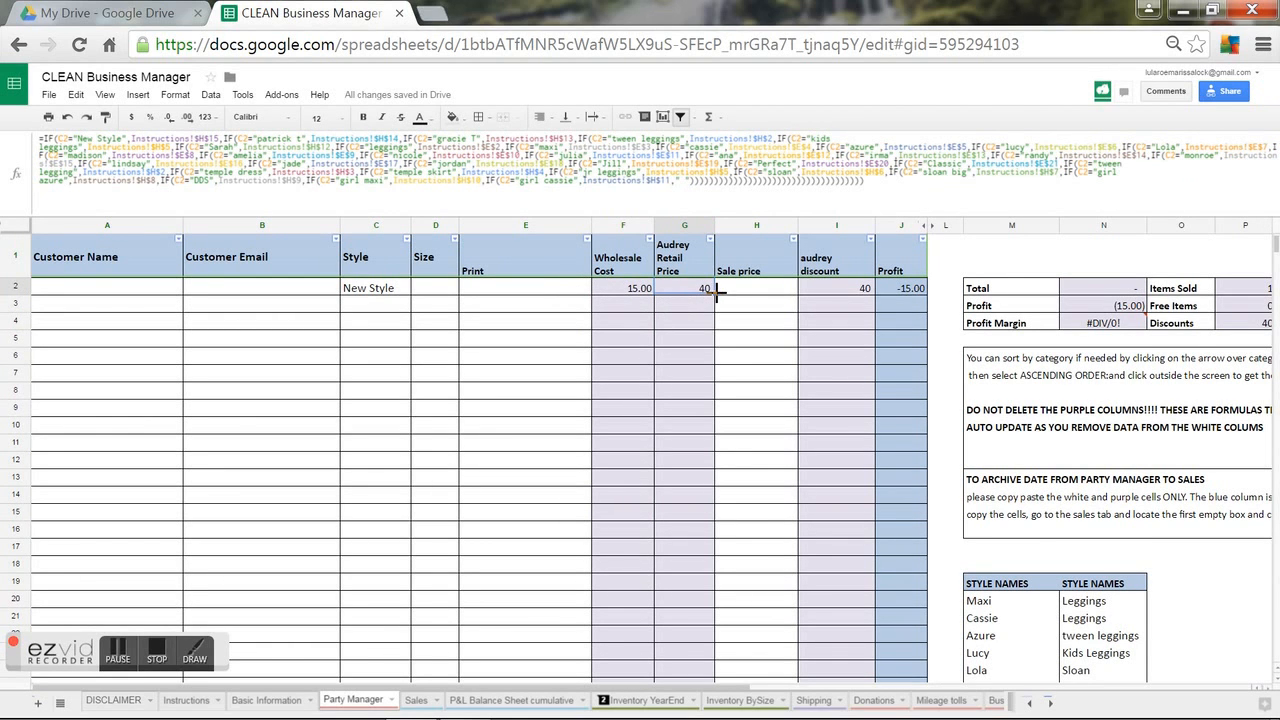
left_click_drag(711, 311, 703, 666)
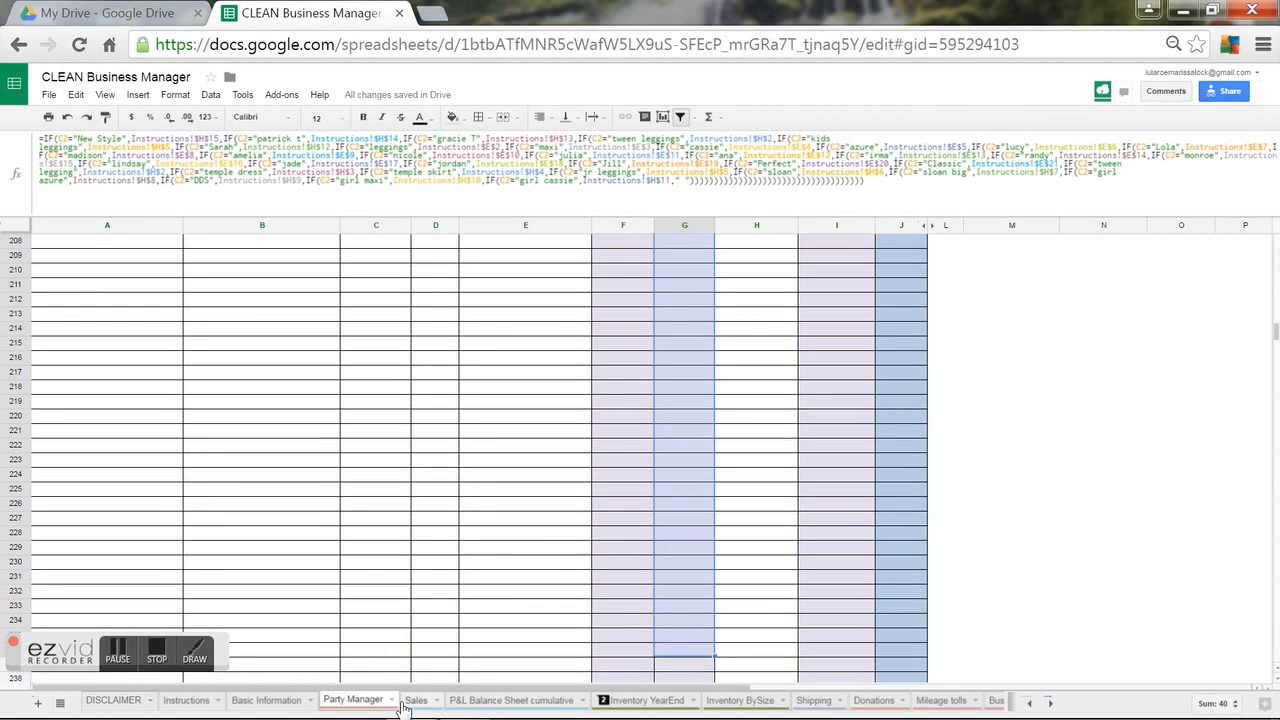
Clear the broken formula showing FALSE from Sales cell F2.
left_click(414, 701)
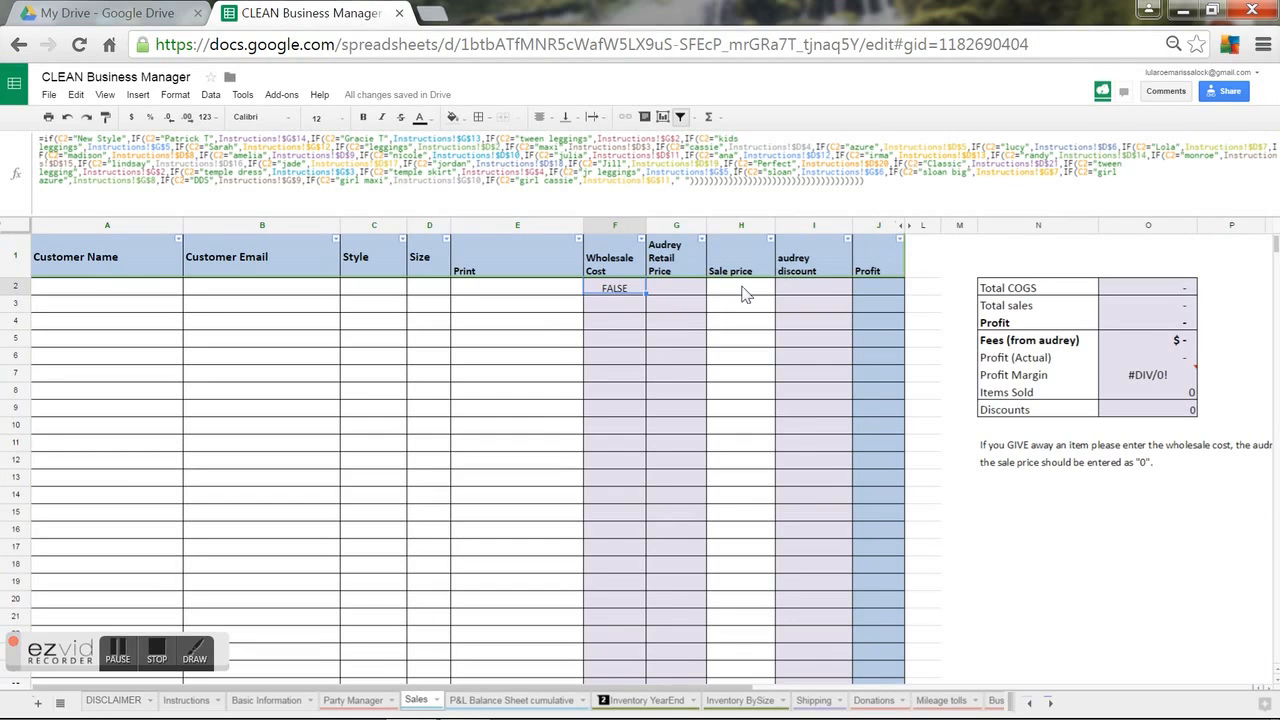
left_click(613, 343)
left_click(614, 288)
key("Delete")
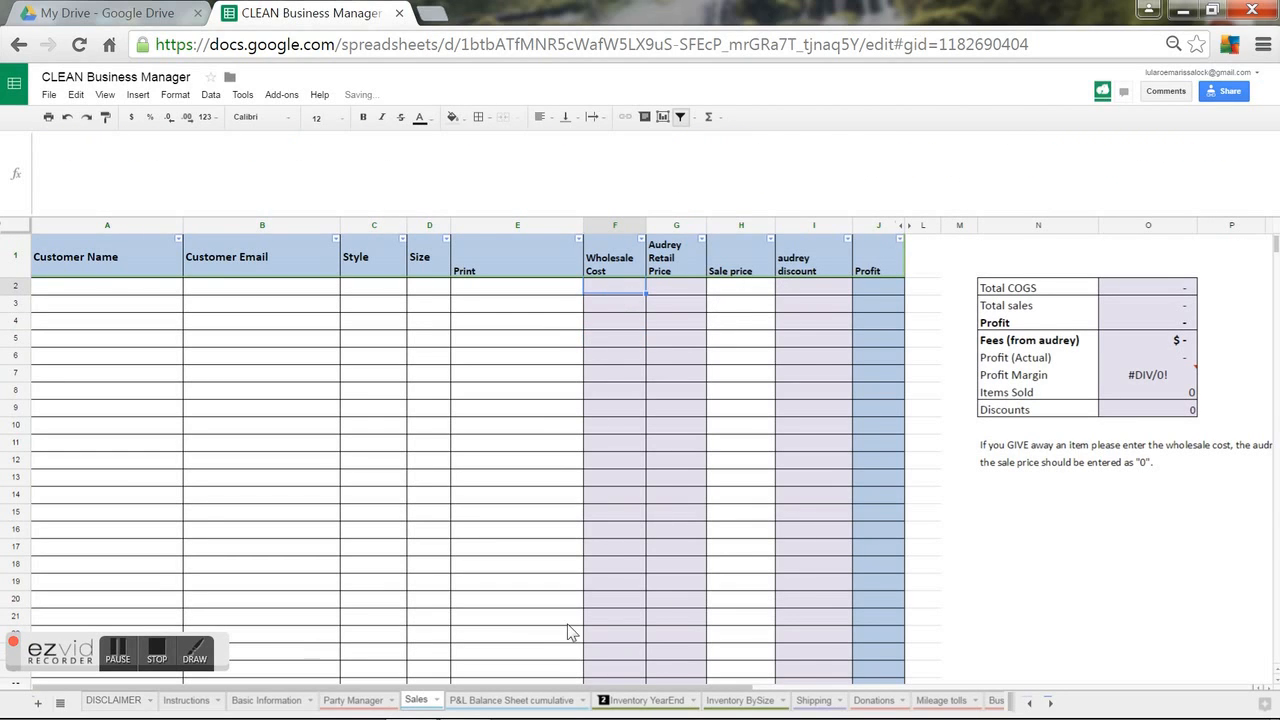
Copy Party Manager's nested IF wholesale cost formula into Sales cell F2.
left_click(358, 702)
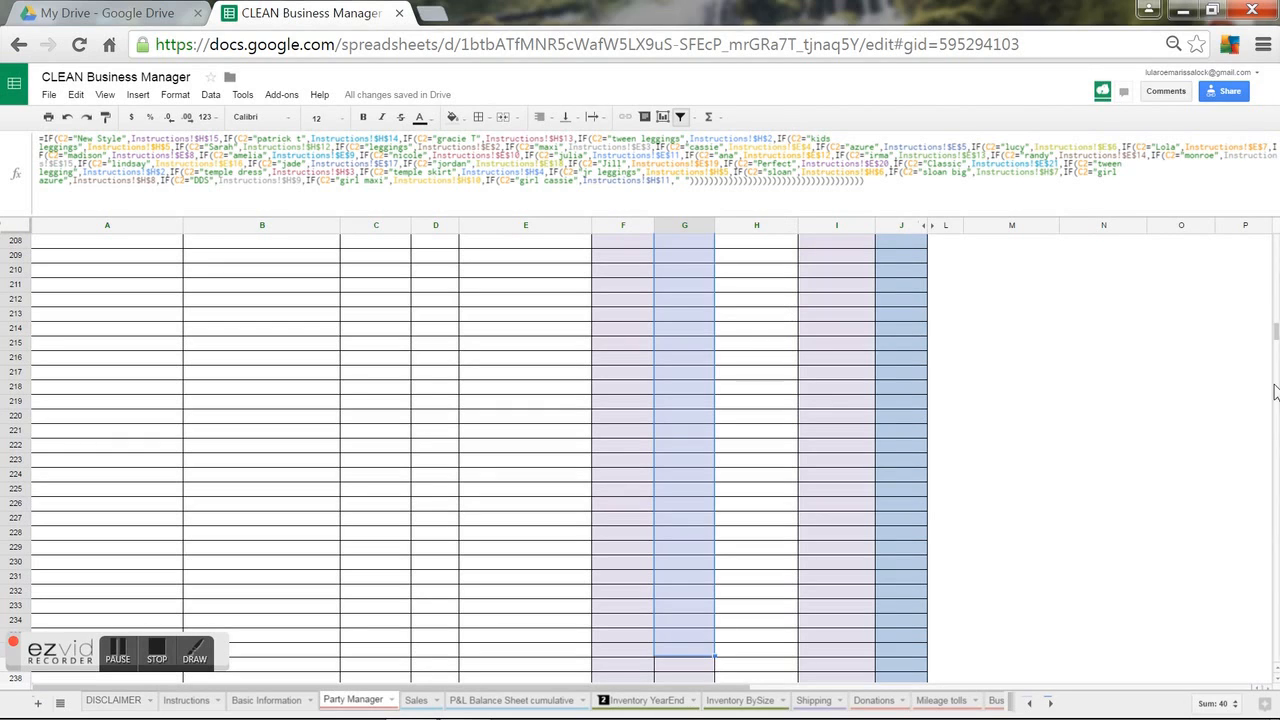
left_click_drag(1276, 332, 1275, 226)
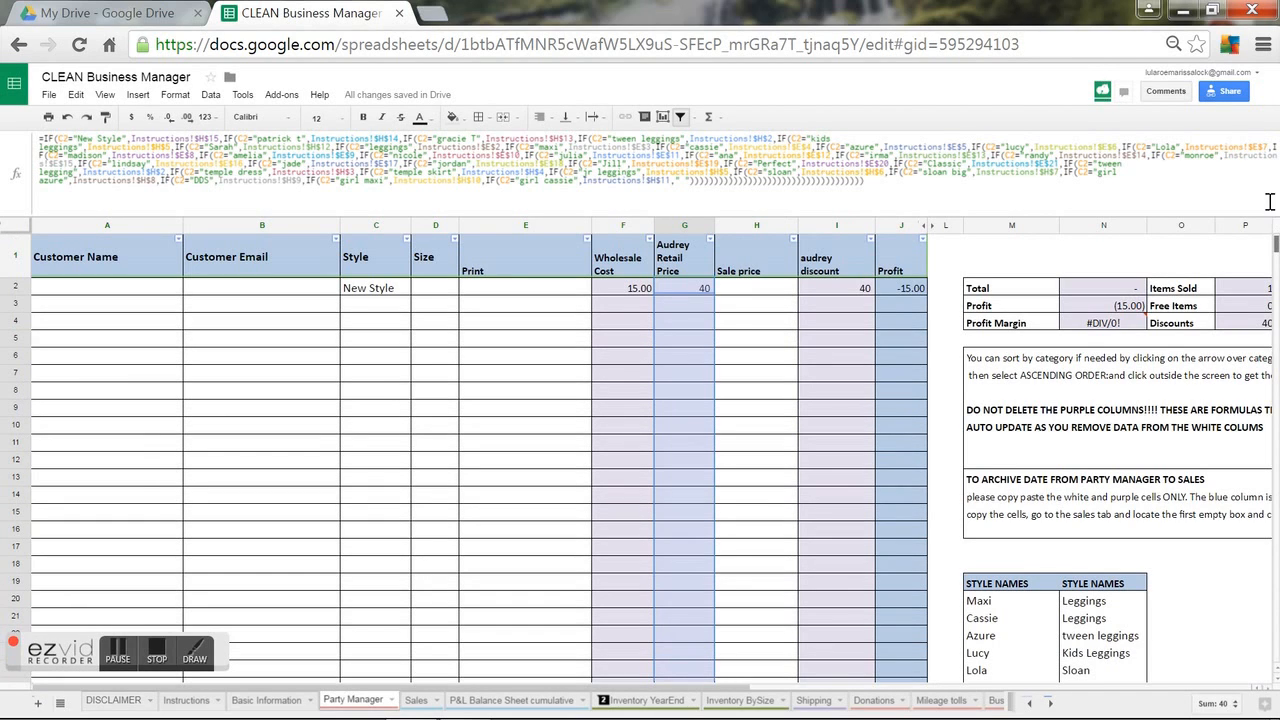
left_click(617, 304)
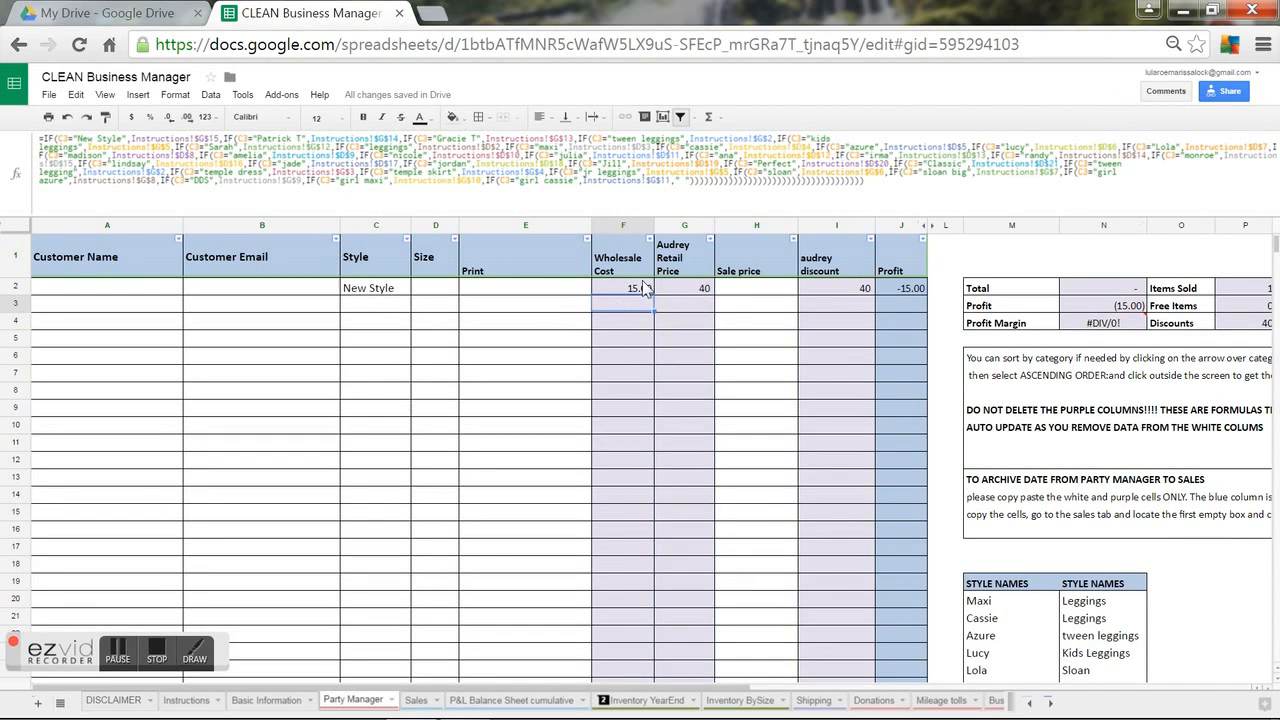
left_click_drag(930, 196, 5, 85)
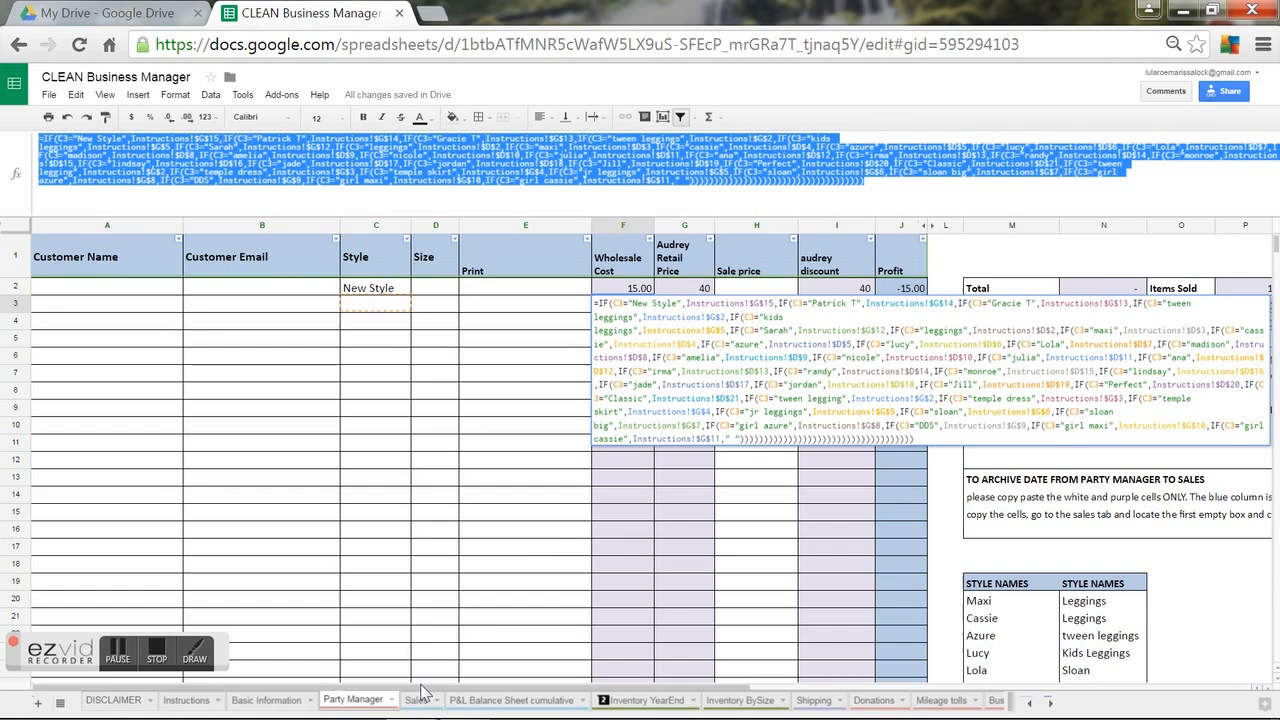
left_click(420, 697)
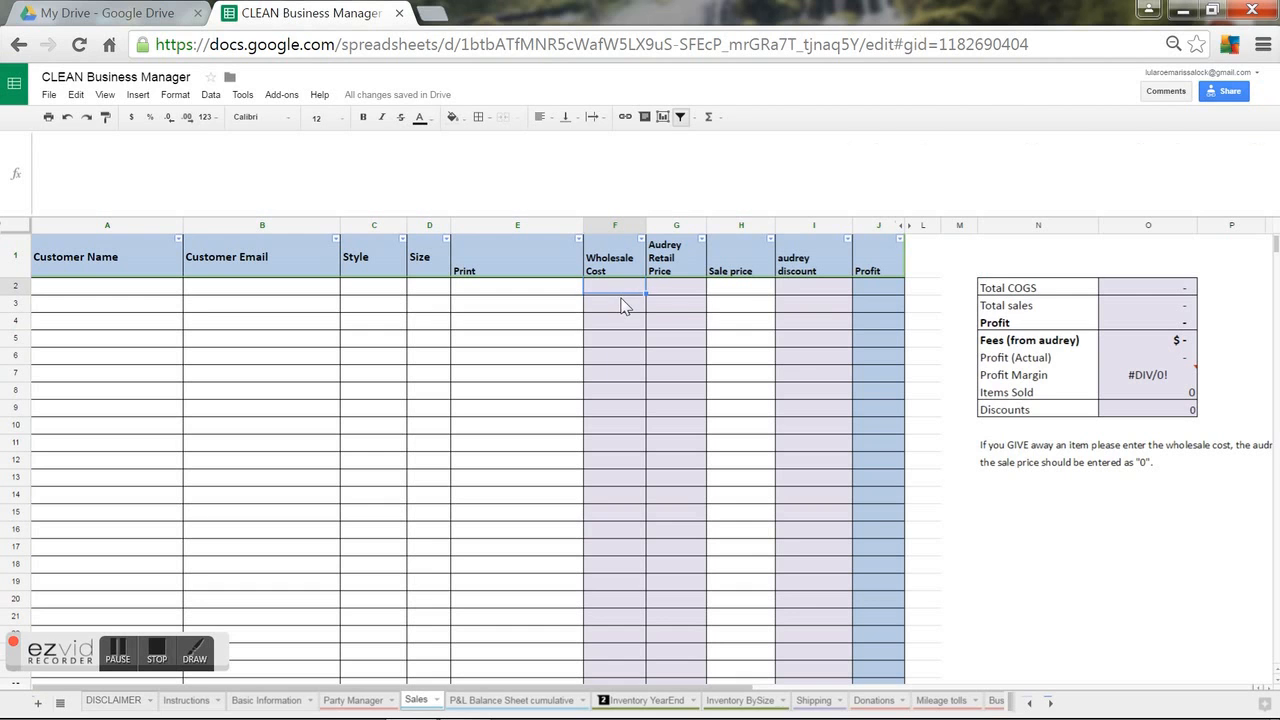
key("ctrl+v")
left_click(604, 409)
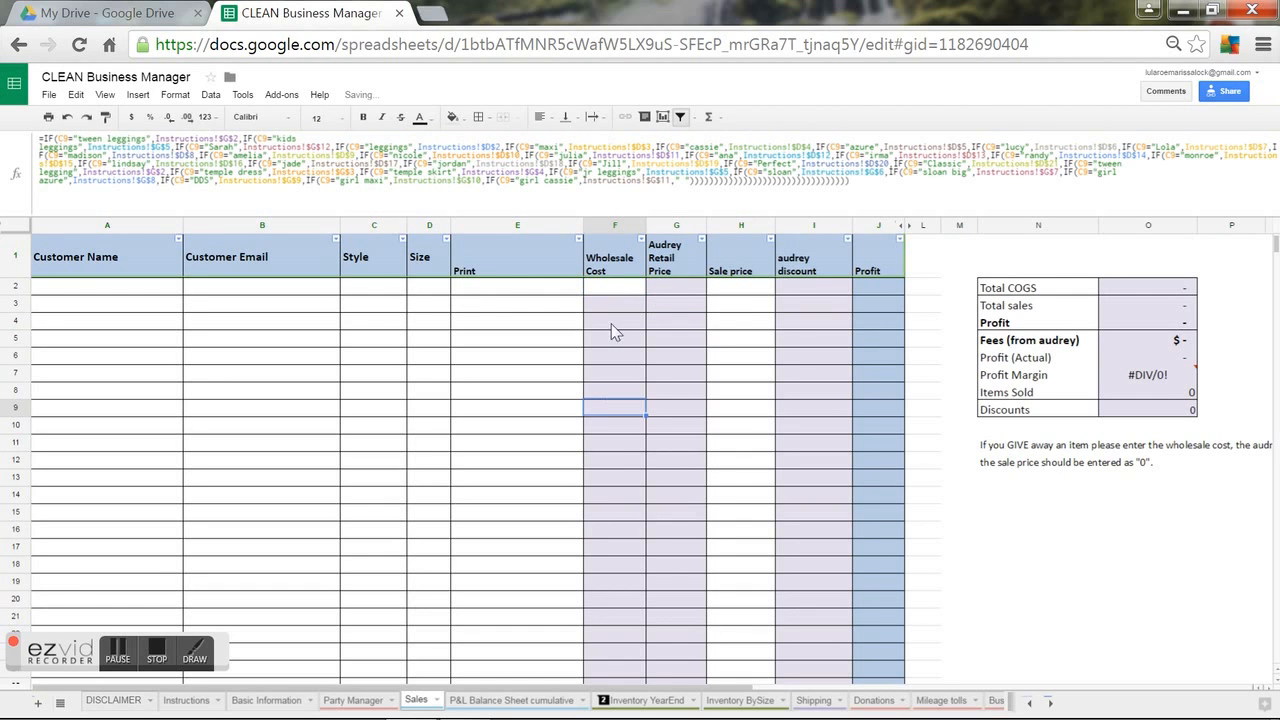
left_click(613, 287)
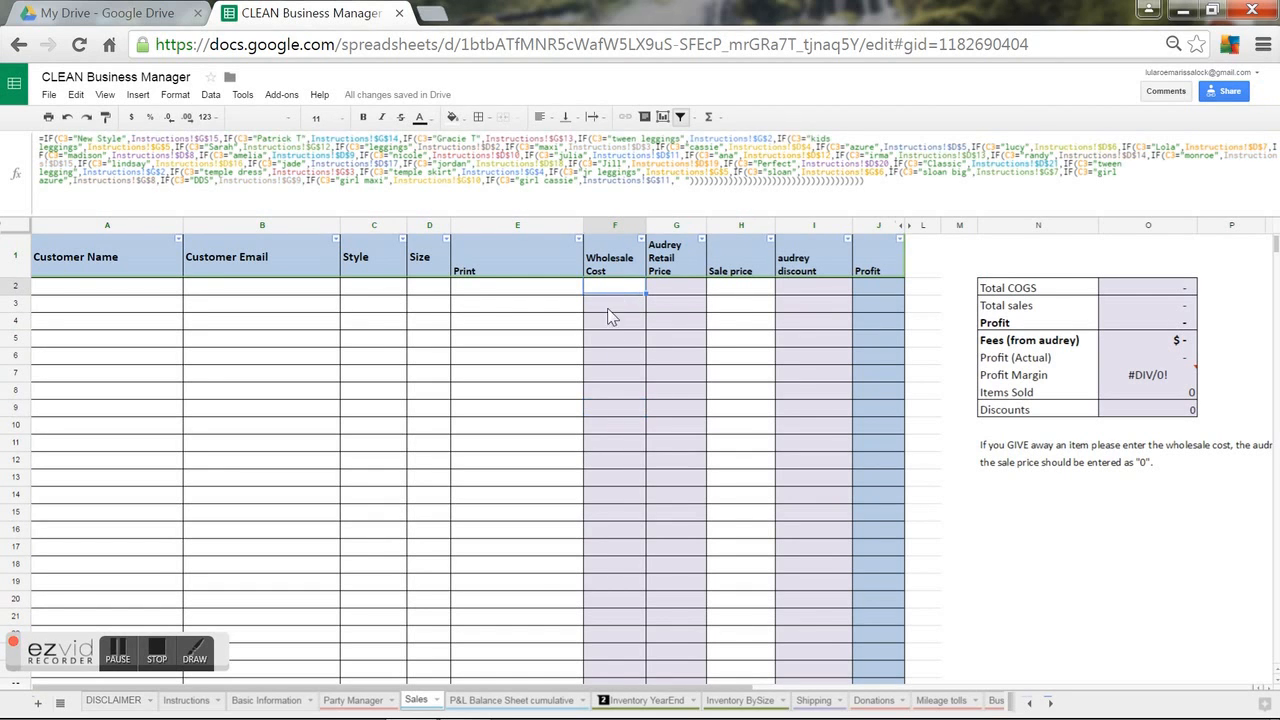
Paste Party Manager's retail price formula into Sales G2 and fill it down to G13.
left_click(355, 699)
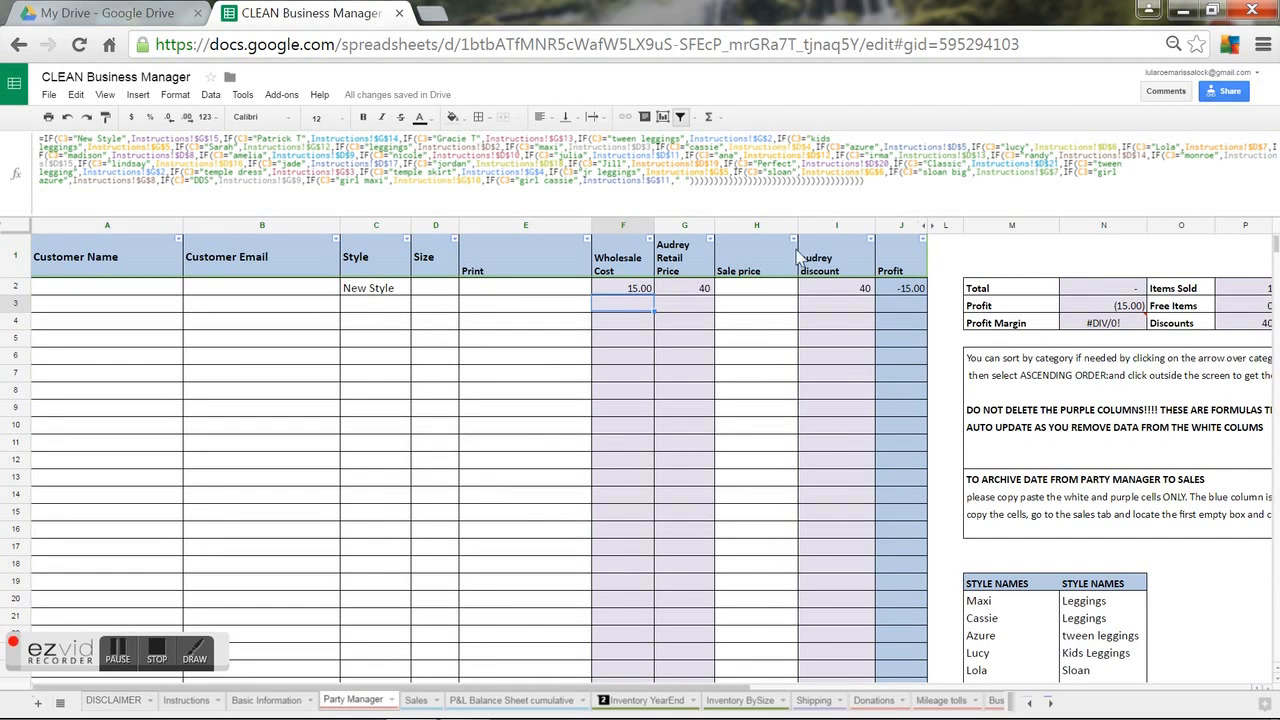
left_click(763, 160)
key("ctrl+a")
key("ctrl+c")
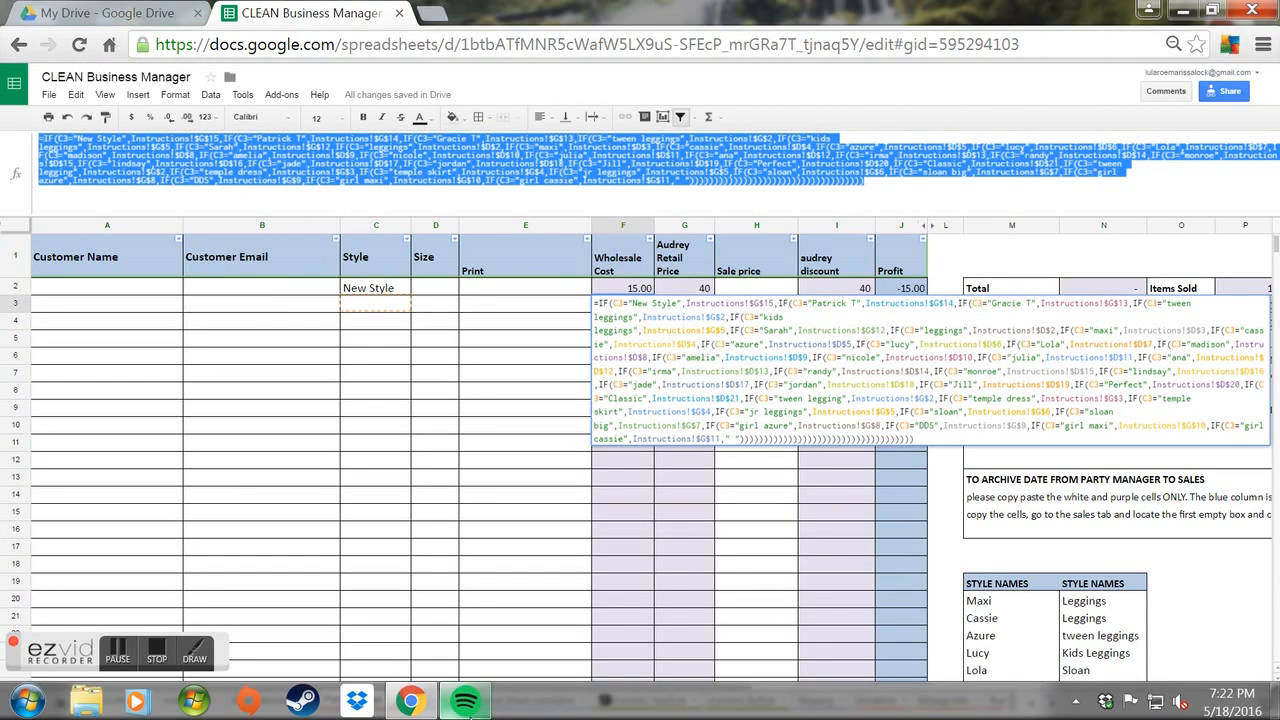
mouse_move(465, 700)
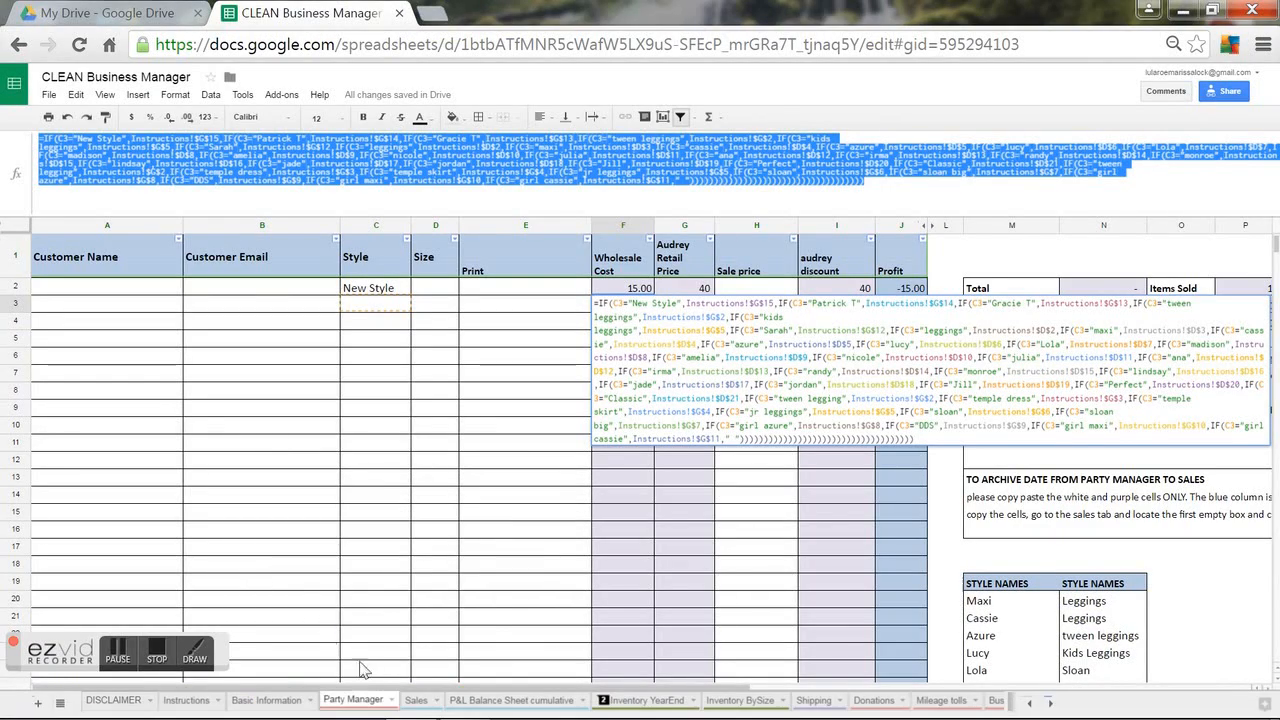
left_click(415, 702)
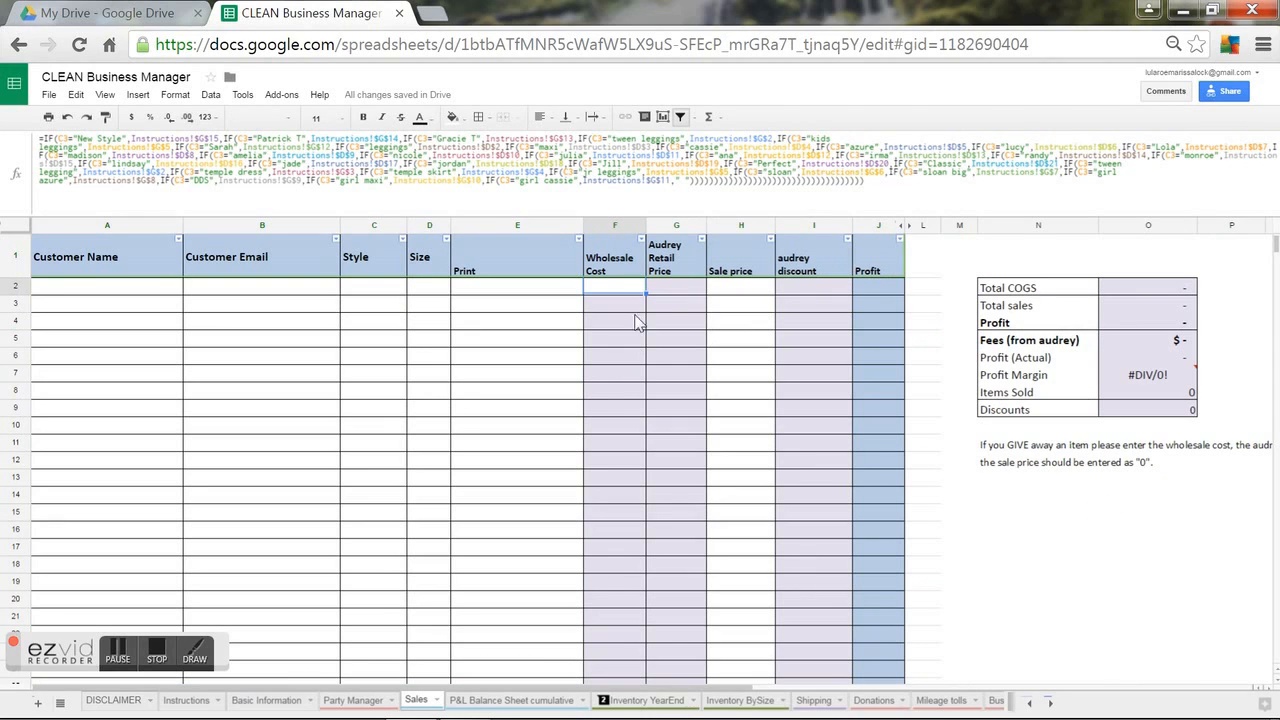
left_click(655, 290)
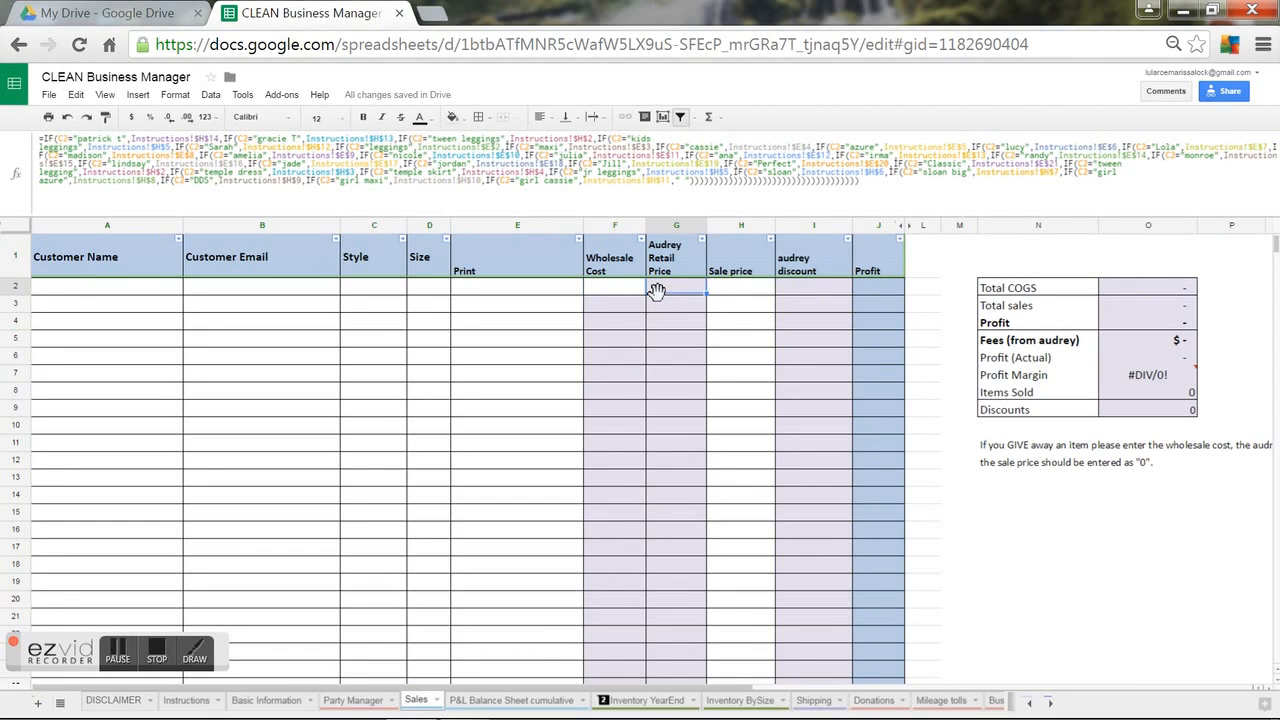
key("ctrl+v")
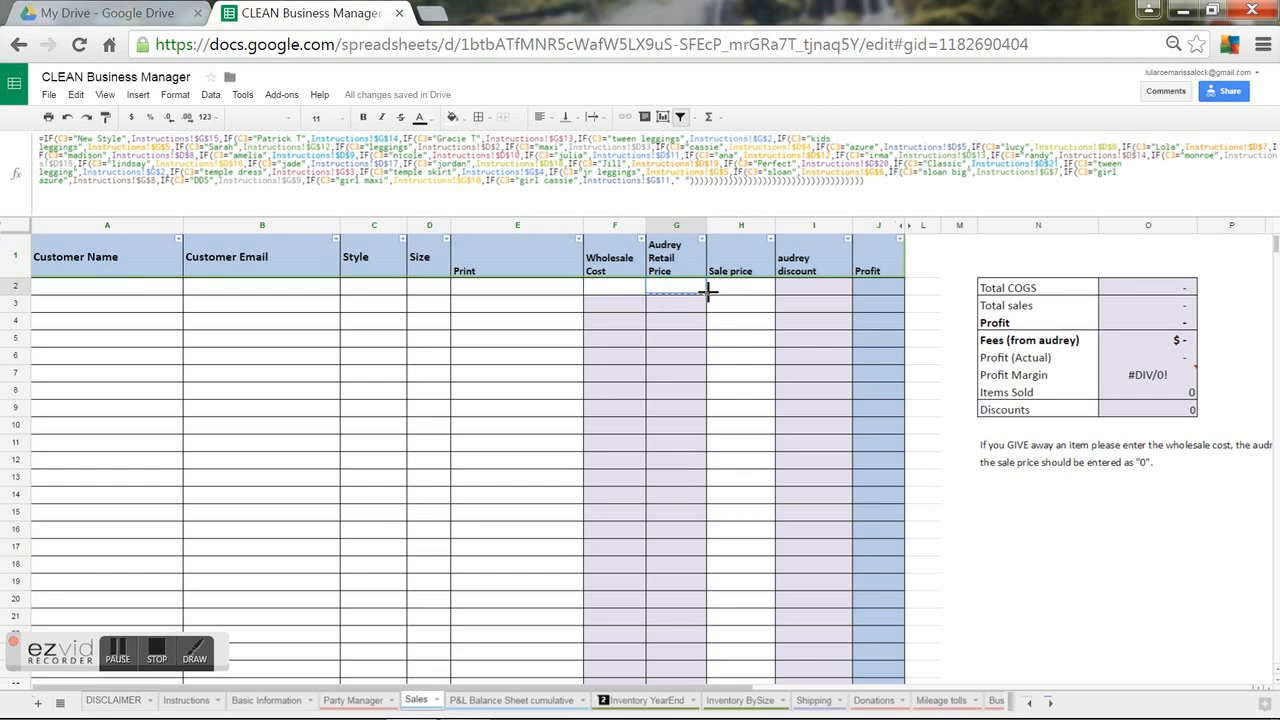
left_click_drag(677, 473, 677, 474)
left_click(665, 479)
Copy F4's formatting onto Sales F2:G13, then go to the P&L Balance Sheet cumulative sheet.
left_click_drag(627, 284, 687, 491)
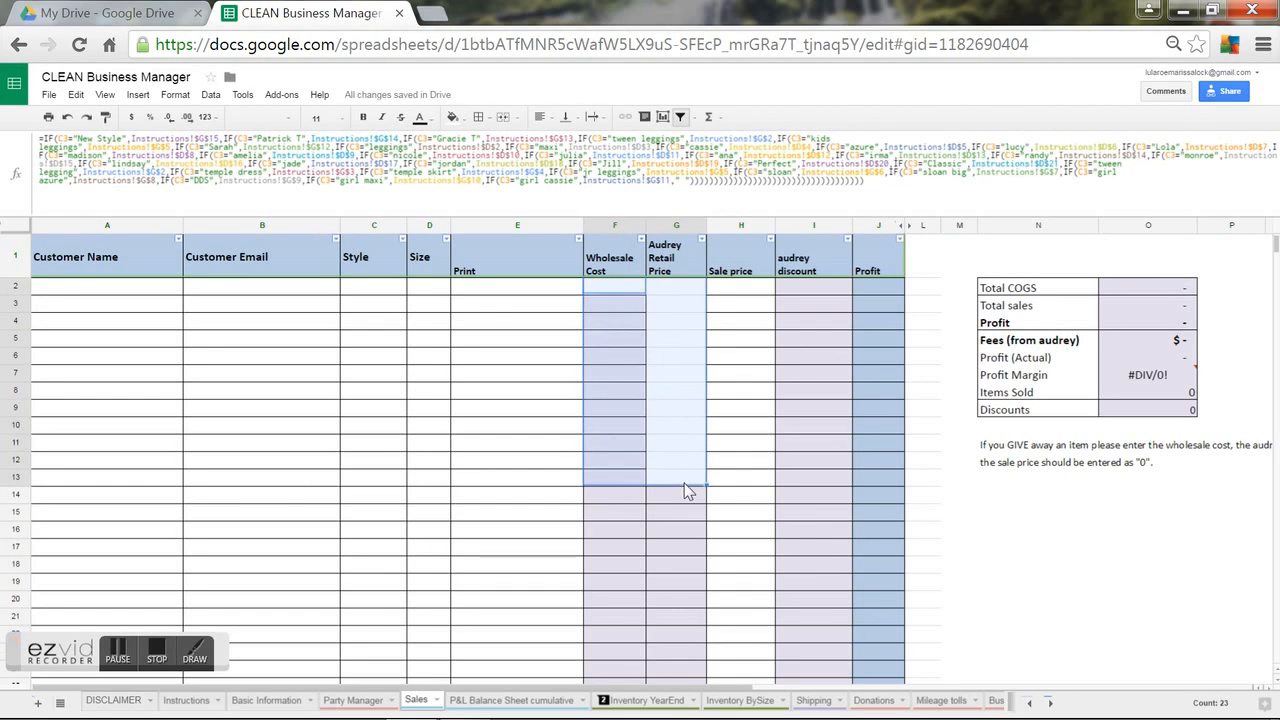
left_click(620, 321)
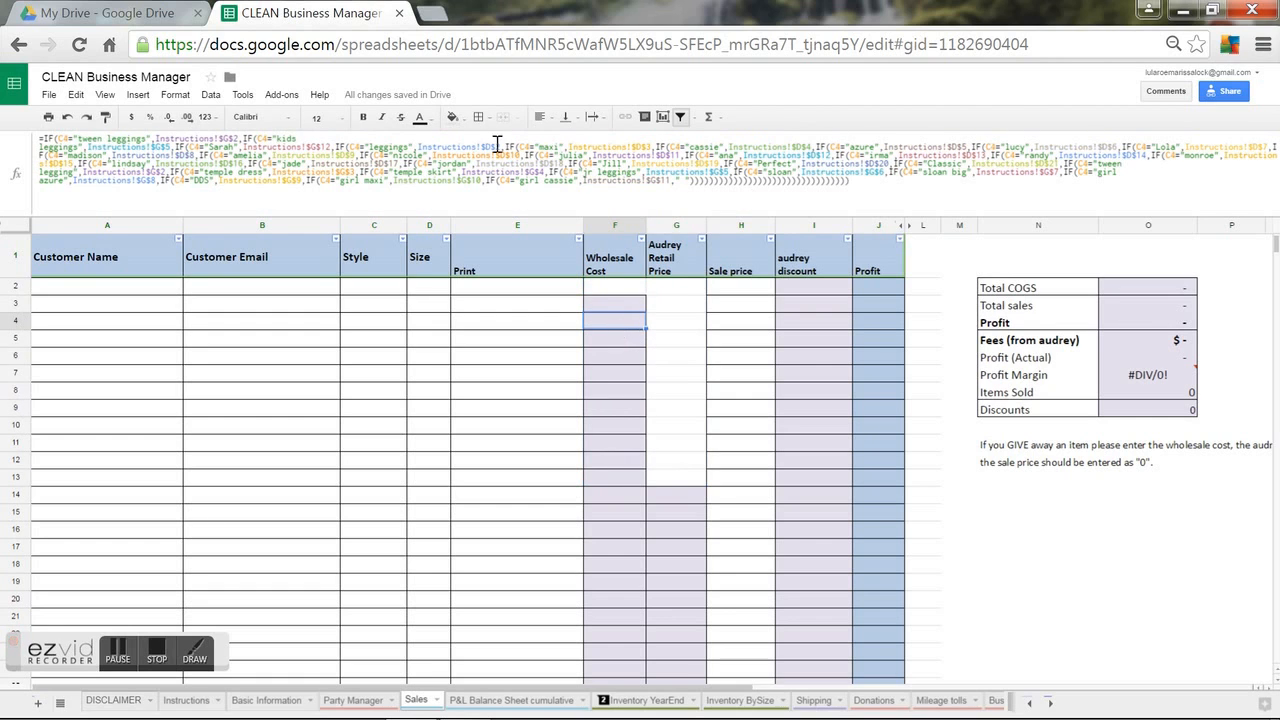
left_click(105, 117)
mouse_move(608, 286)
left_mouse_down()
mouse_move(654, 482)
mouse_move(665, 477)
left_mouse_up()
left_click(665, 424)
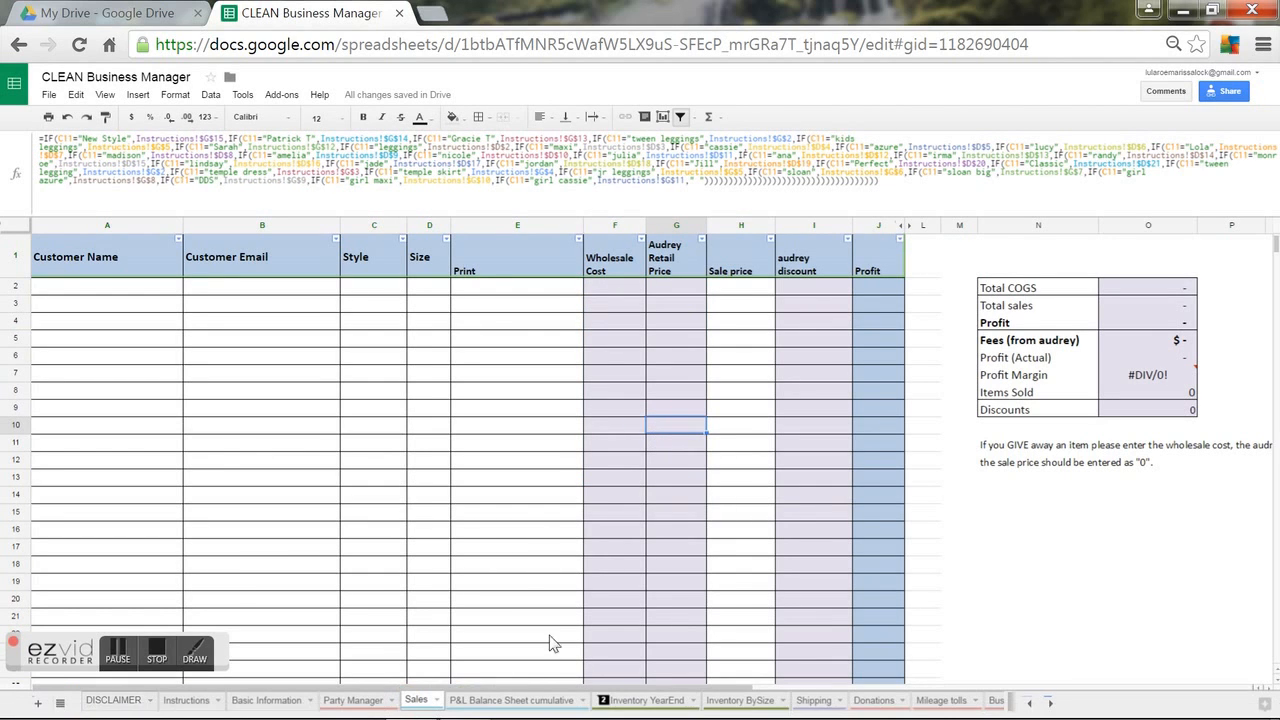
left_click(544, 704)
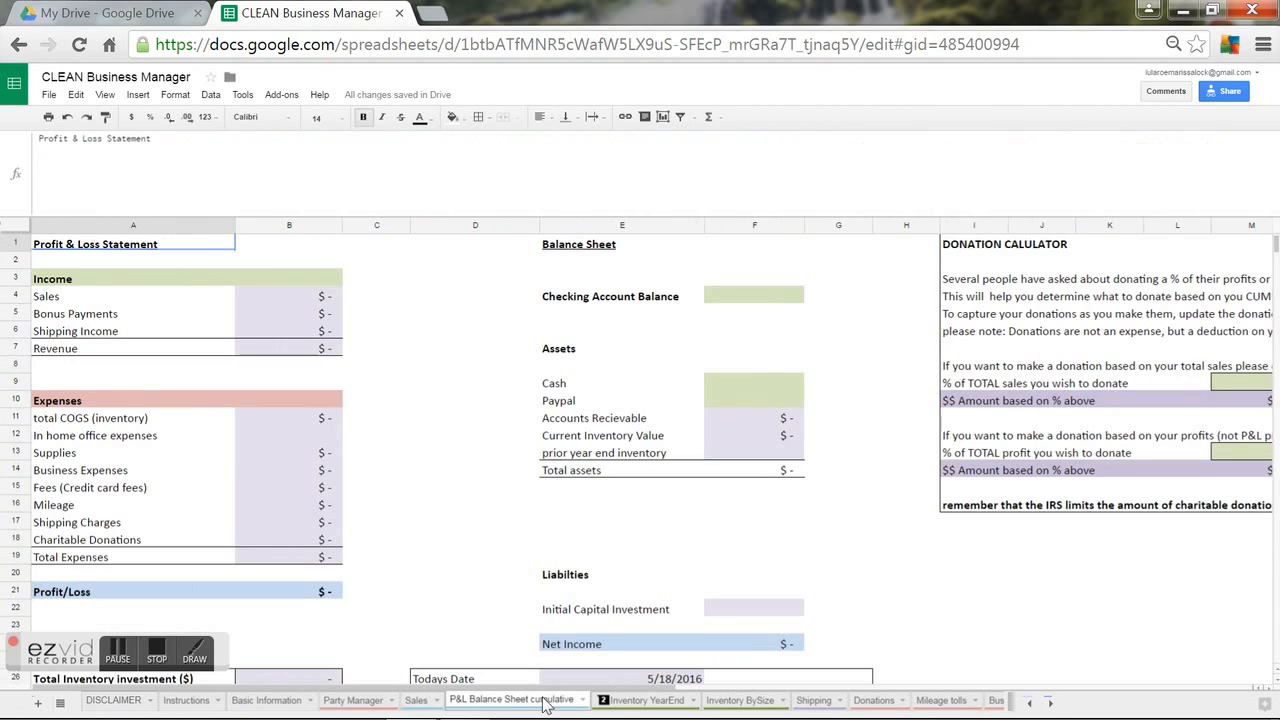
On Inventory YearEnd, add New Style in A32 below Gracie T.
left_click(622, 704)
left_click(679, 656)
scroll(679, 661, "down", 5)
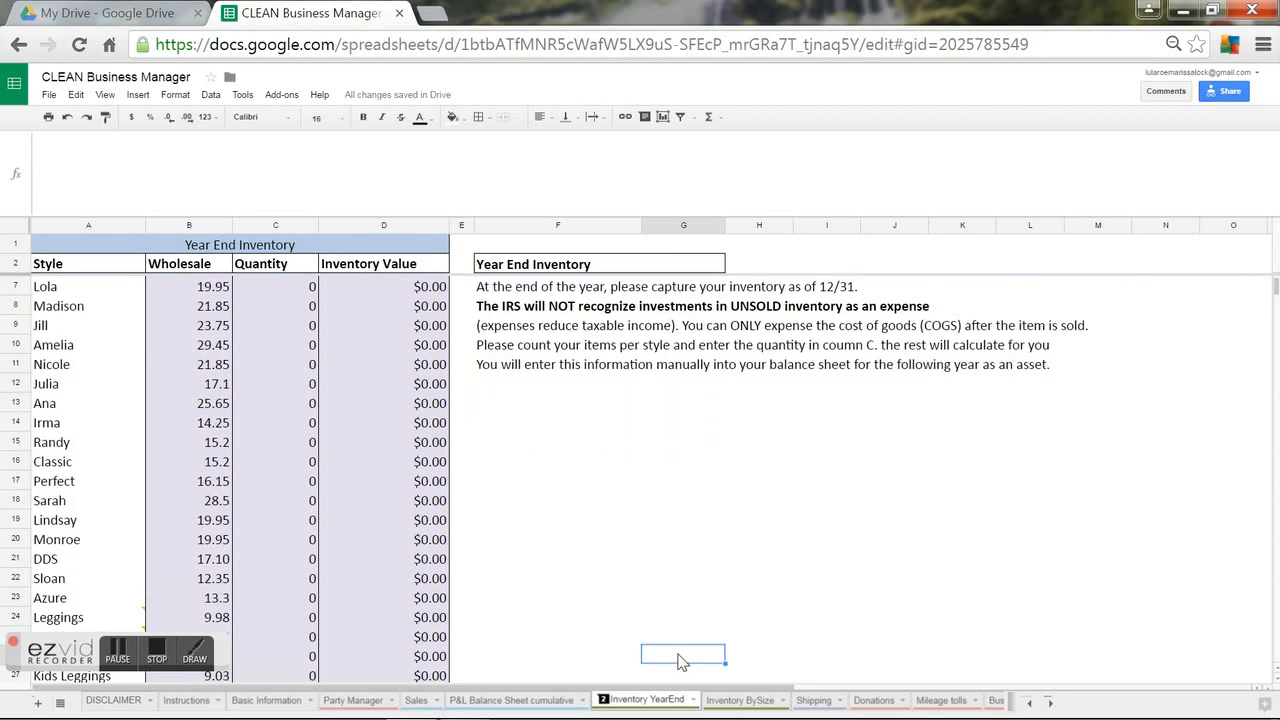
scroll(679, 661, "down", 2)
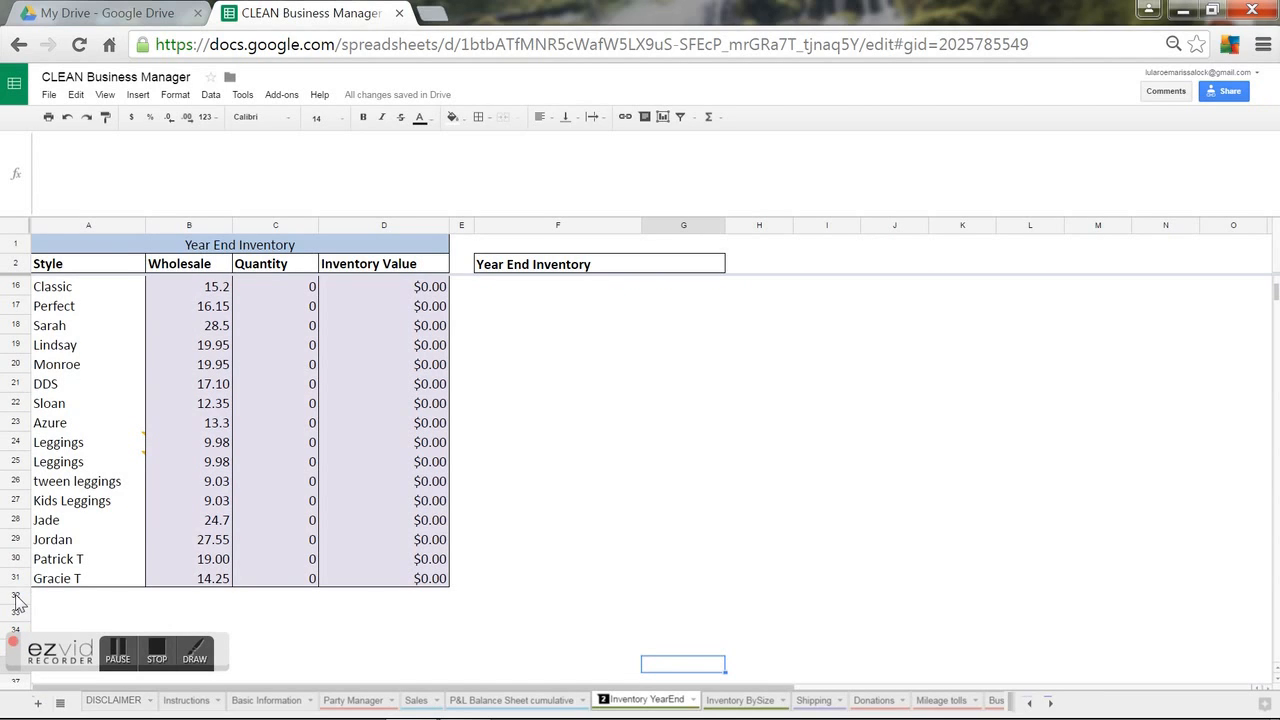
left_click(57, 598)
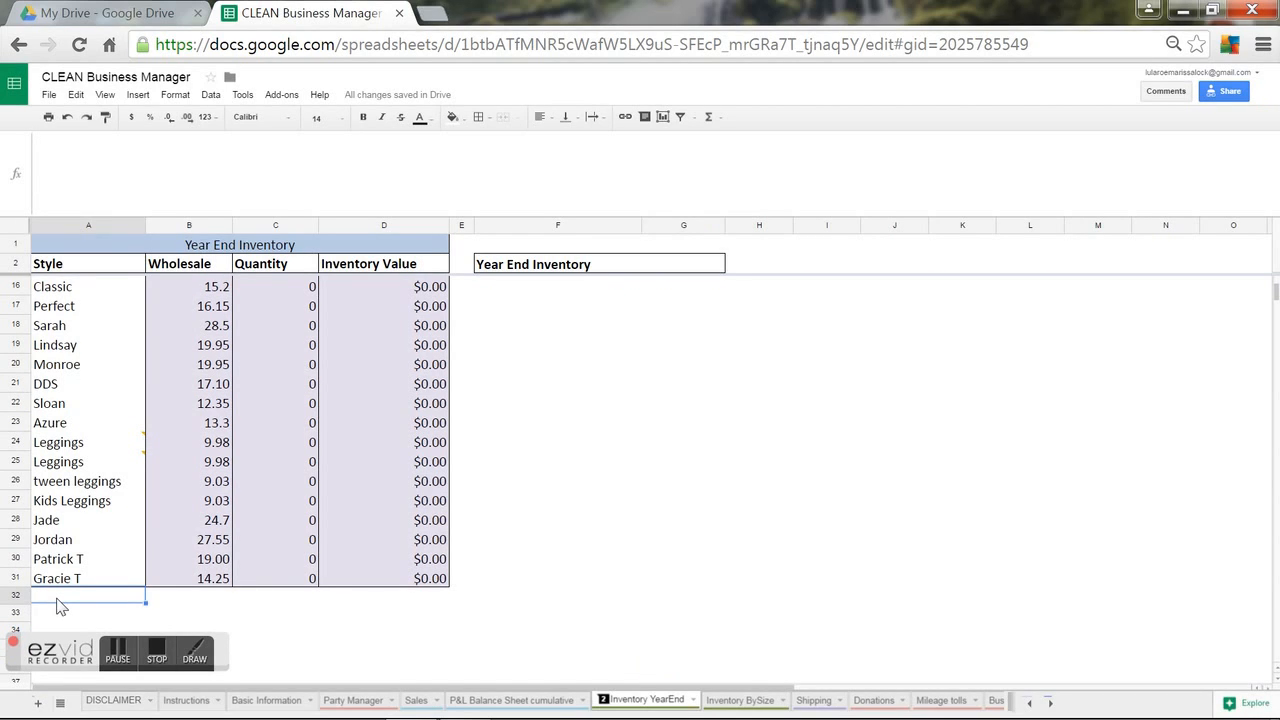
type("New Style")
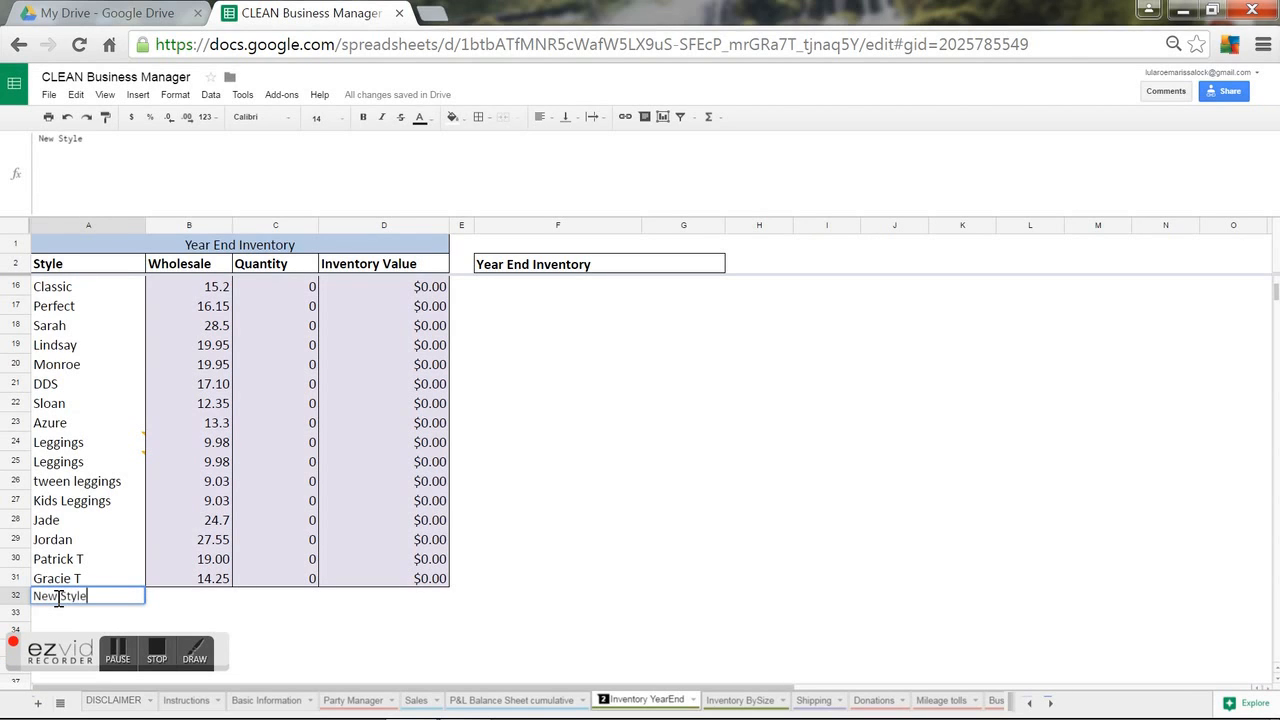
key("Tab")
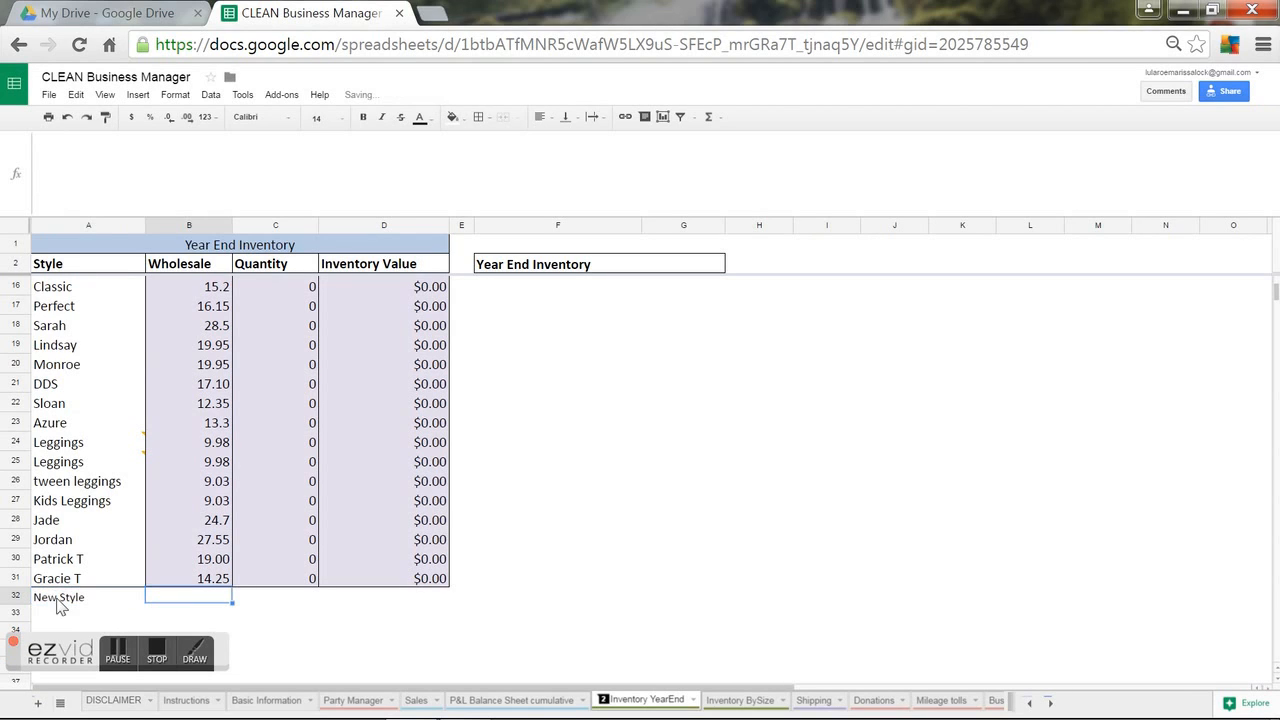
Paste the Leggings wholesale formula from B24 into New Style's cell B32.
left_click(180, 584)
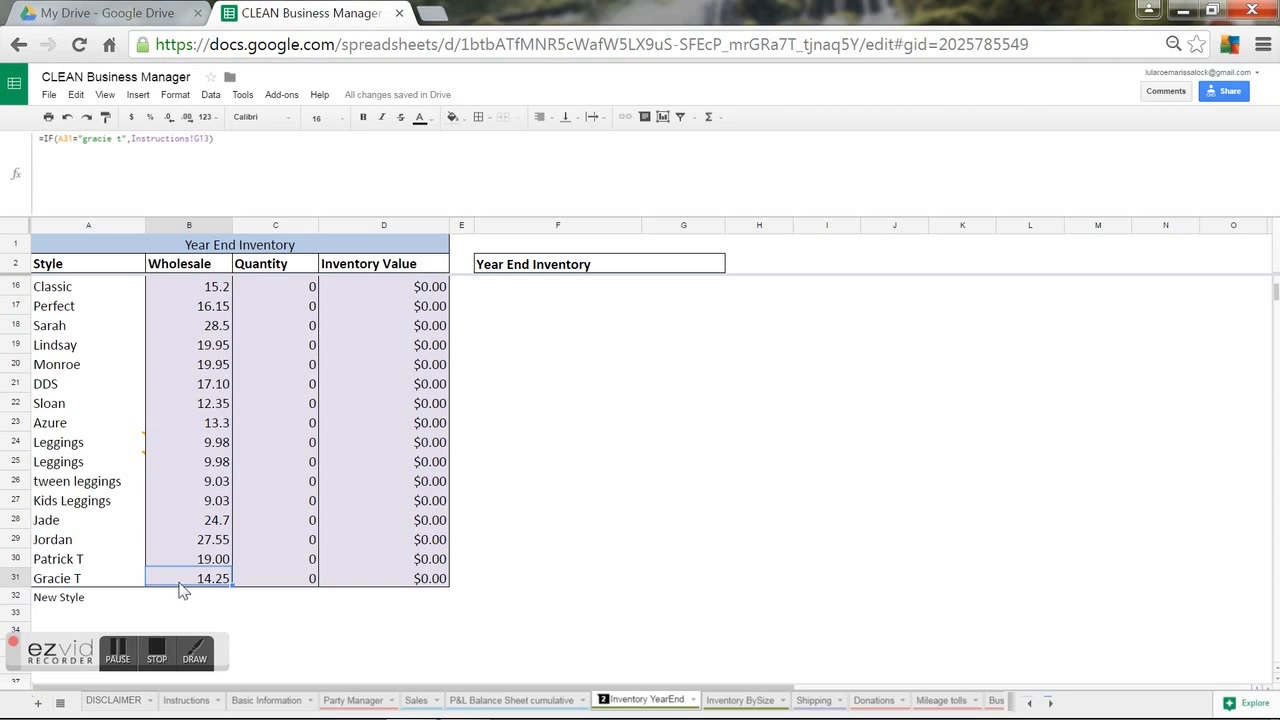
left_click(172, 444)
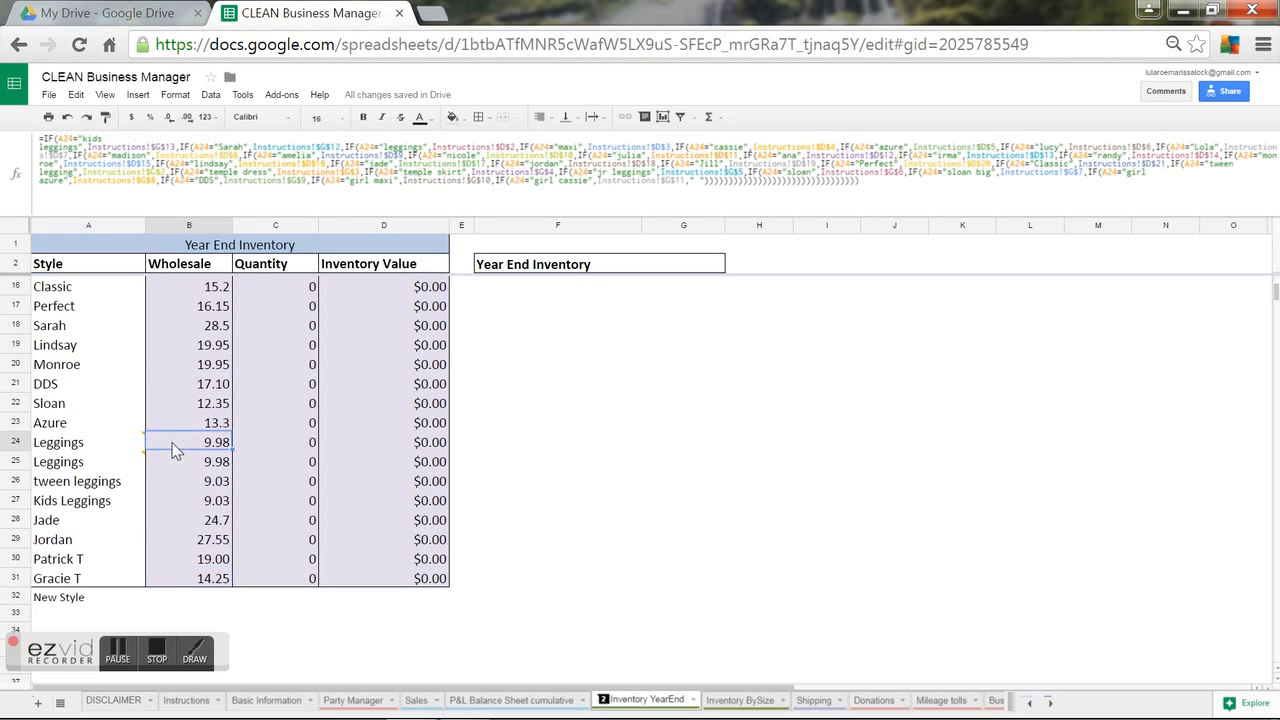
left_click(202, 597)
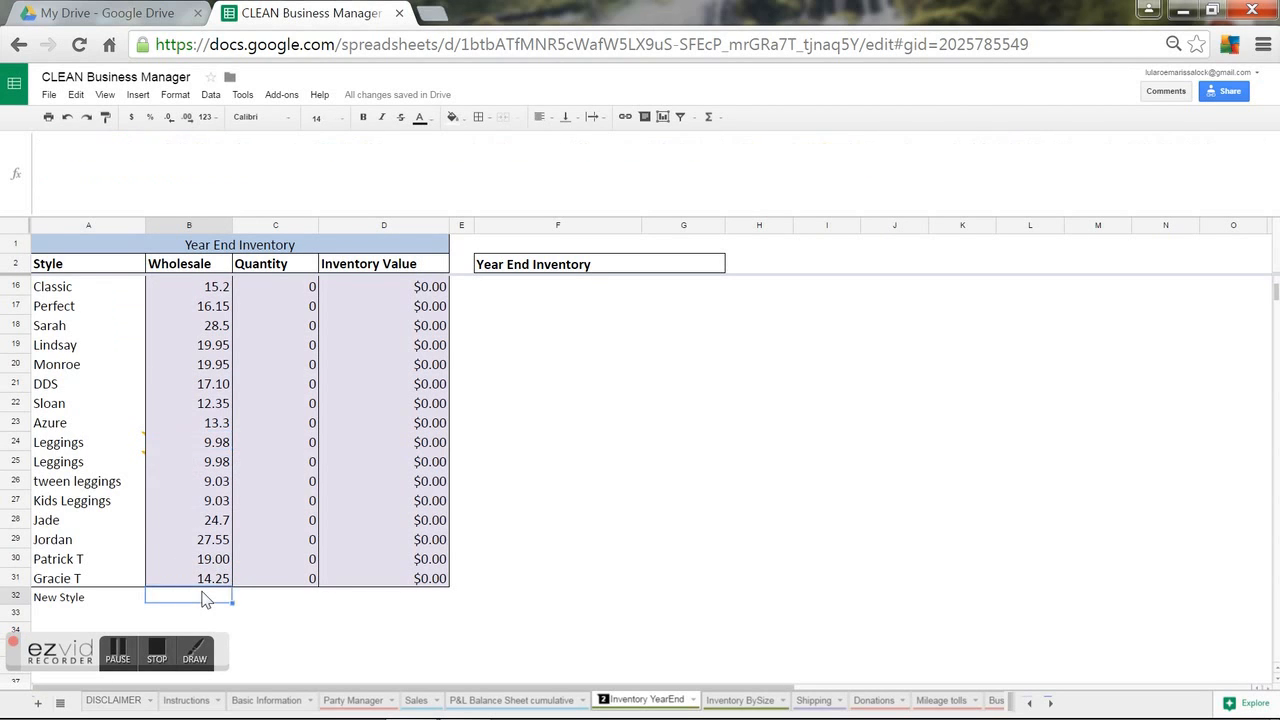
key("ctrl+v")
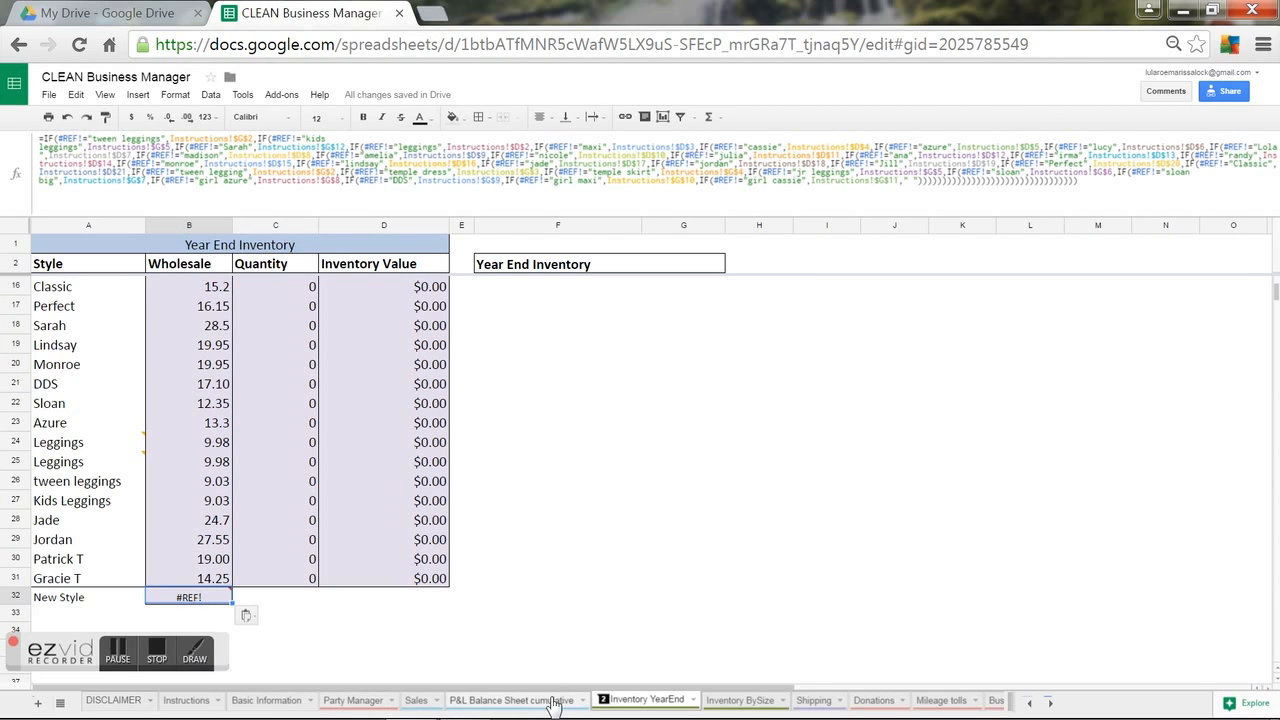
Copy Party Manager's F2 nested IF formula text and paste it into Inventory YearEnd B32.
left_click(343, 703)
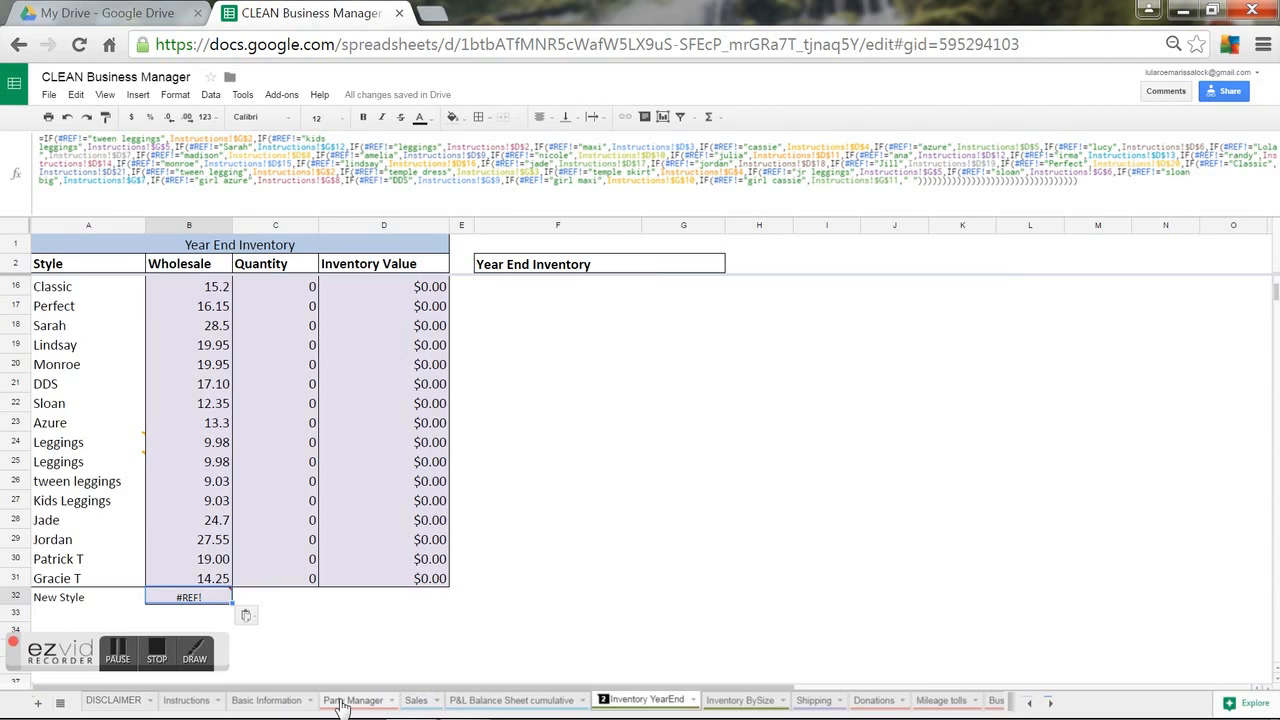
left_click(617, 291)
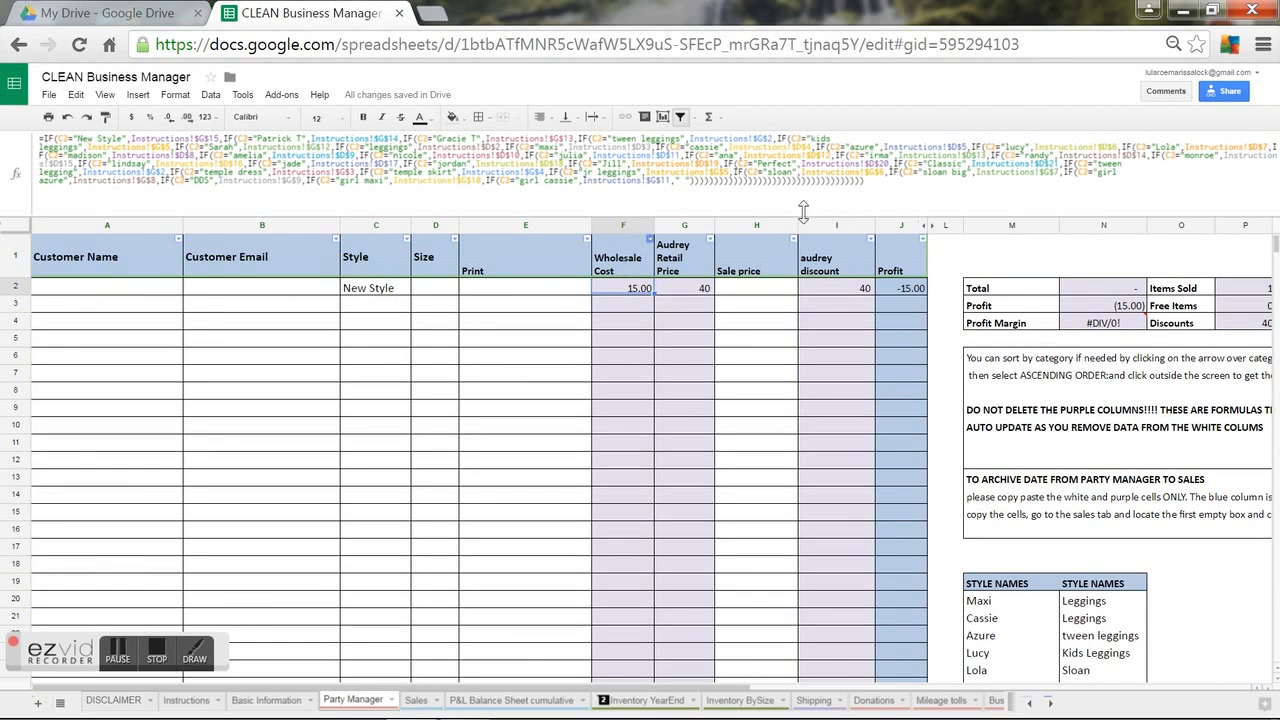
left_click_drag(878, 182, 38, 138)
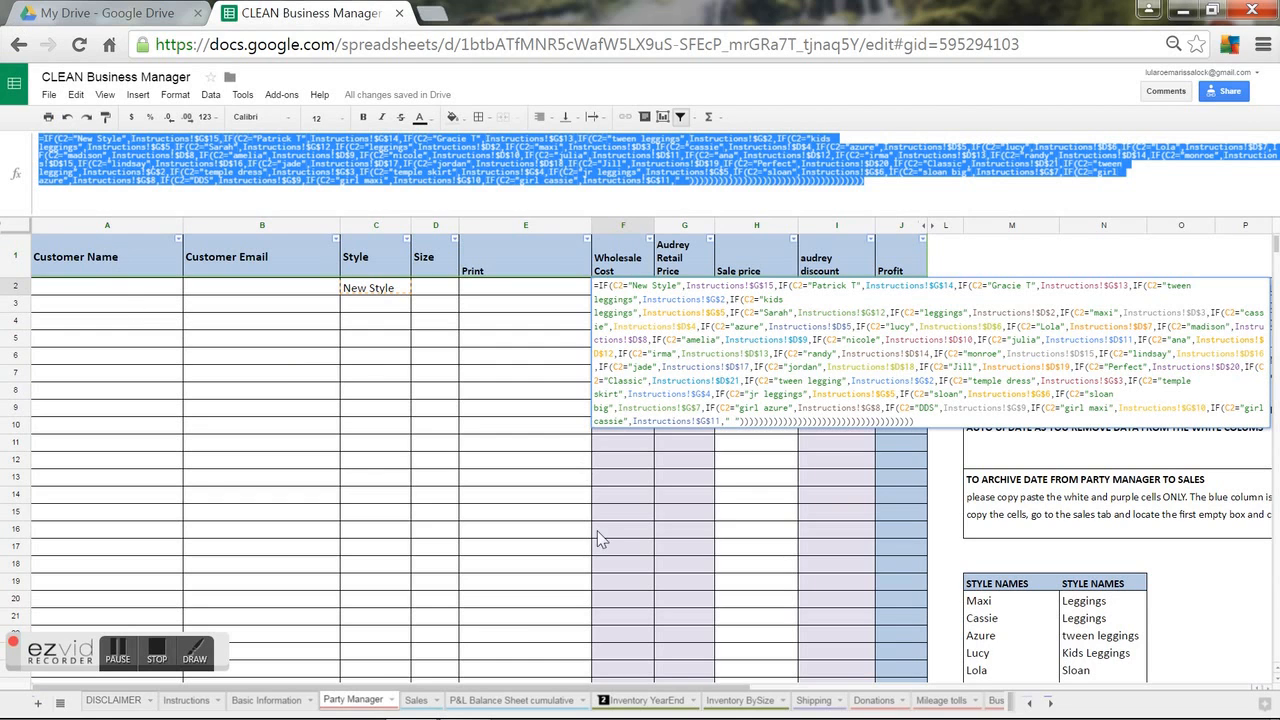
left_click(660, 699)
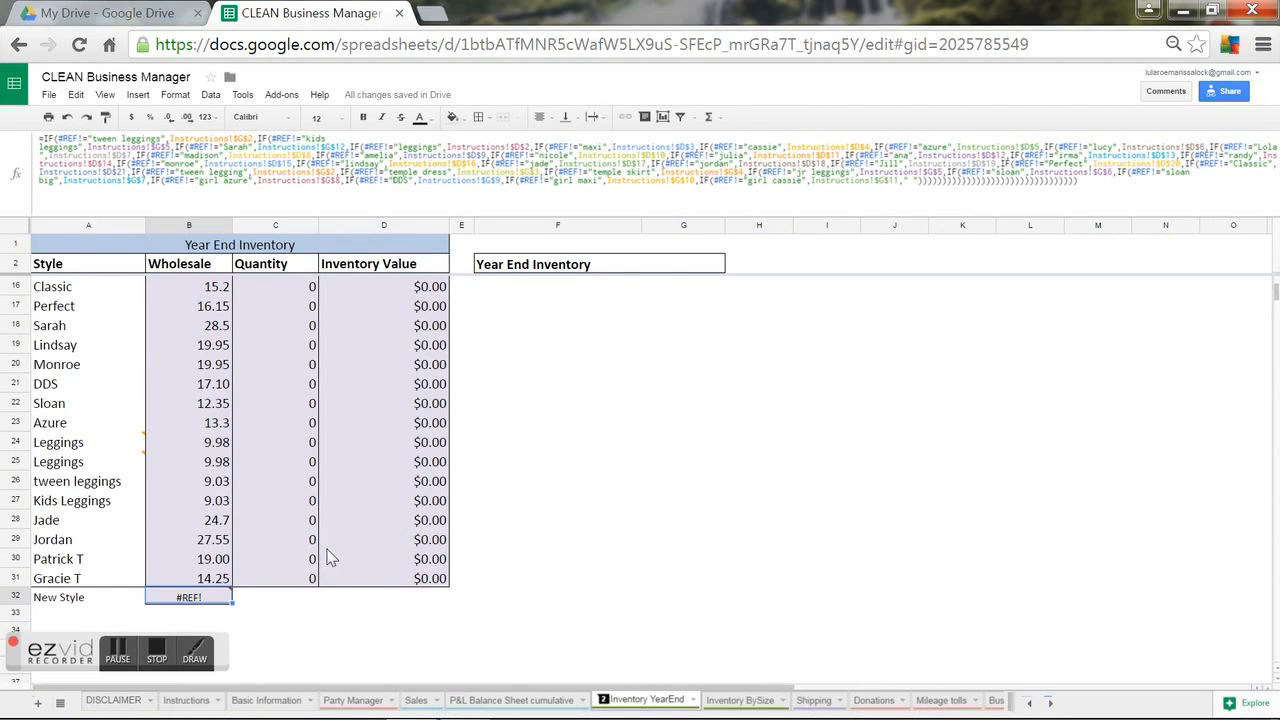
mouse_move(236, 608)
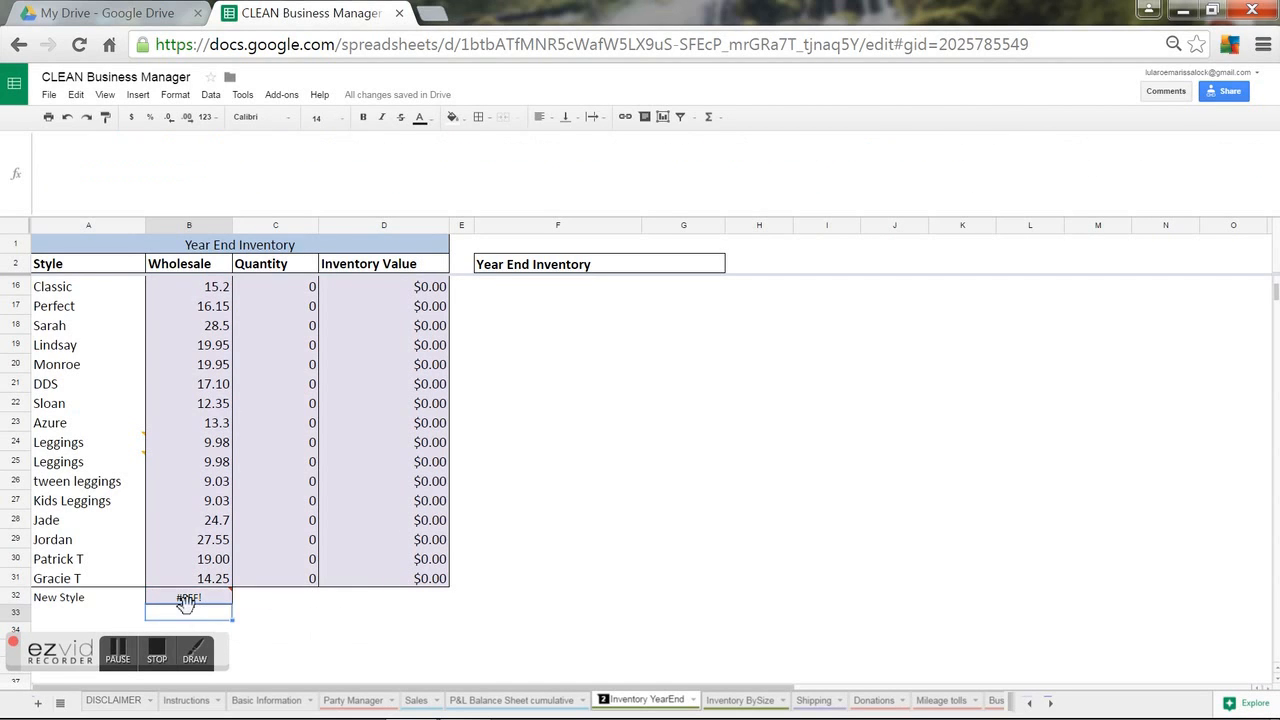
key("ctrl+v")
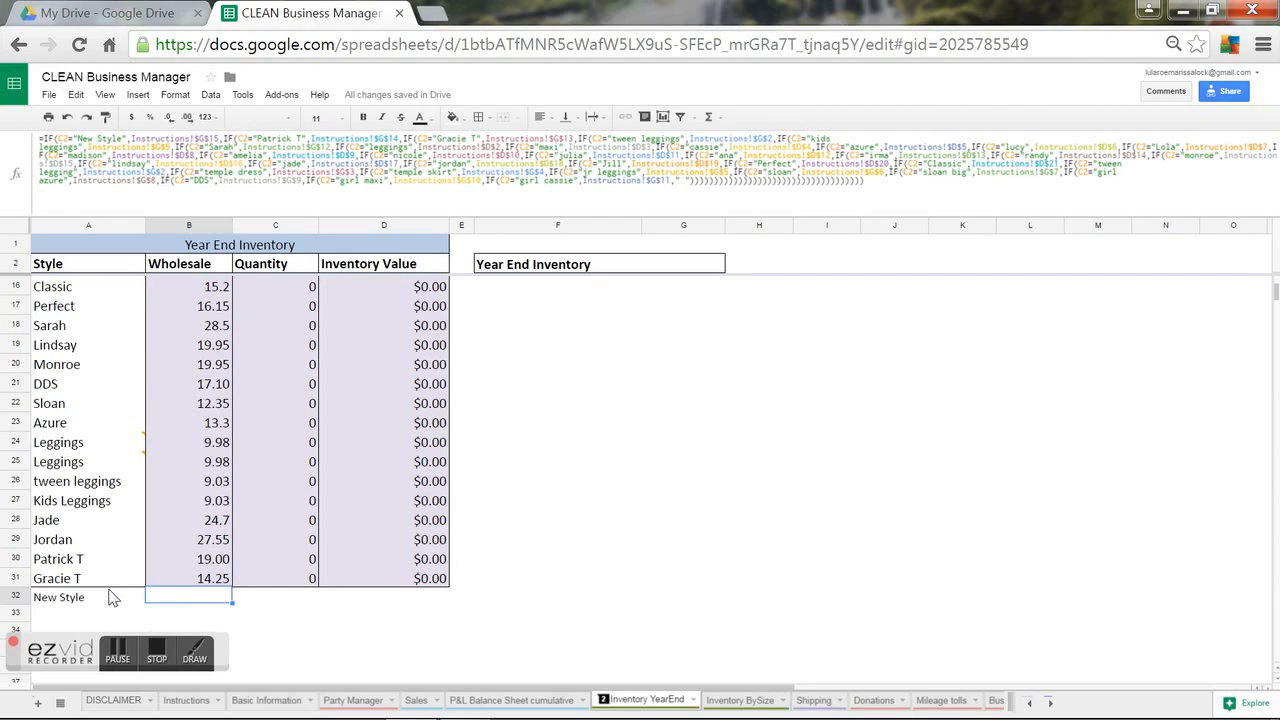
Review the Gracie T, Sloan and Jordan wholesale formulas on Inventory YearEnd.
left_click(166, 585)
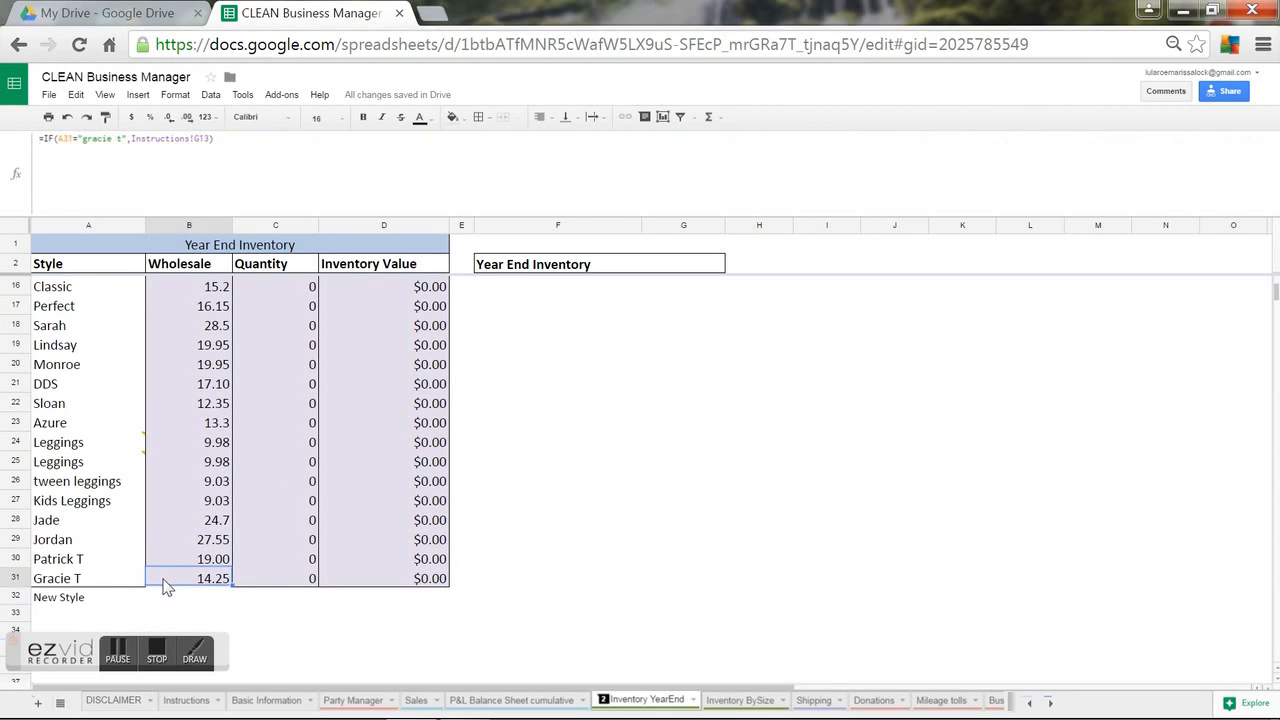
double_click(184, 409)
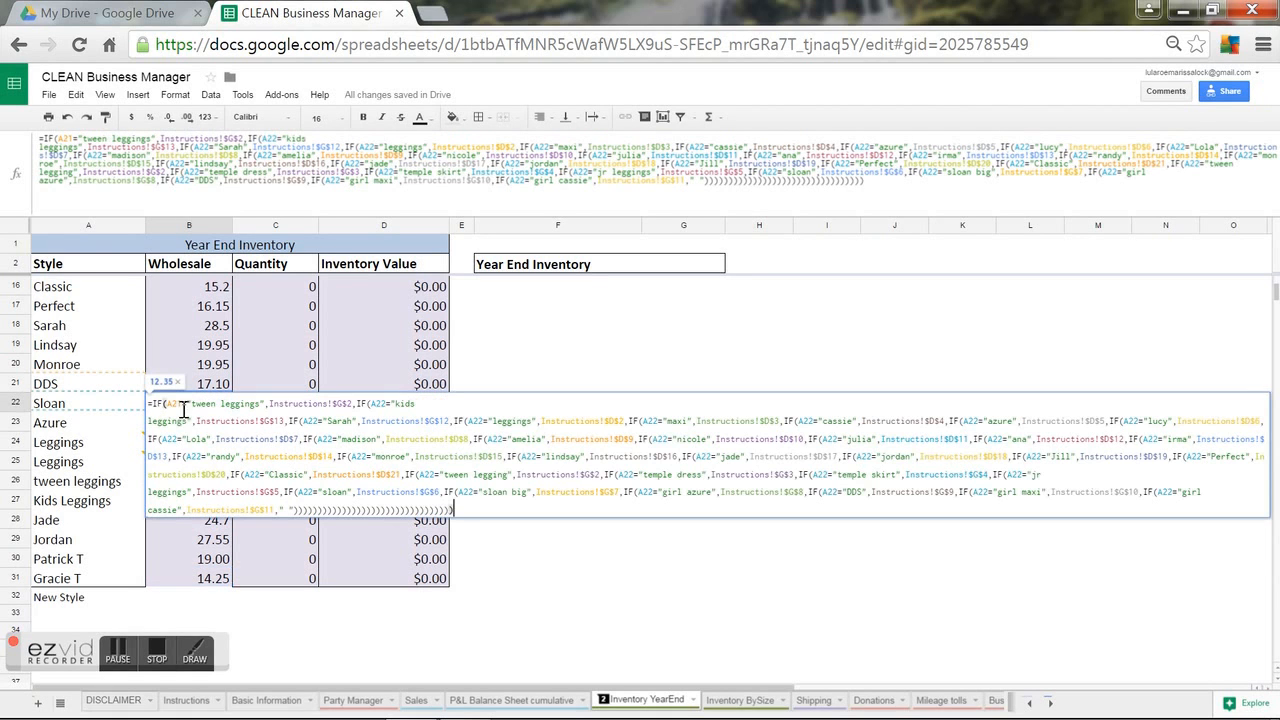
left_click(196, 545)
double_click(196, 543)
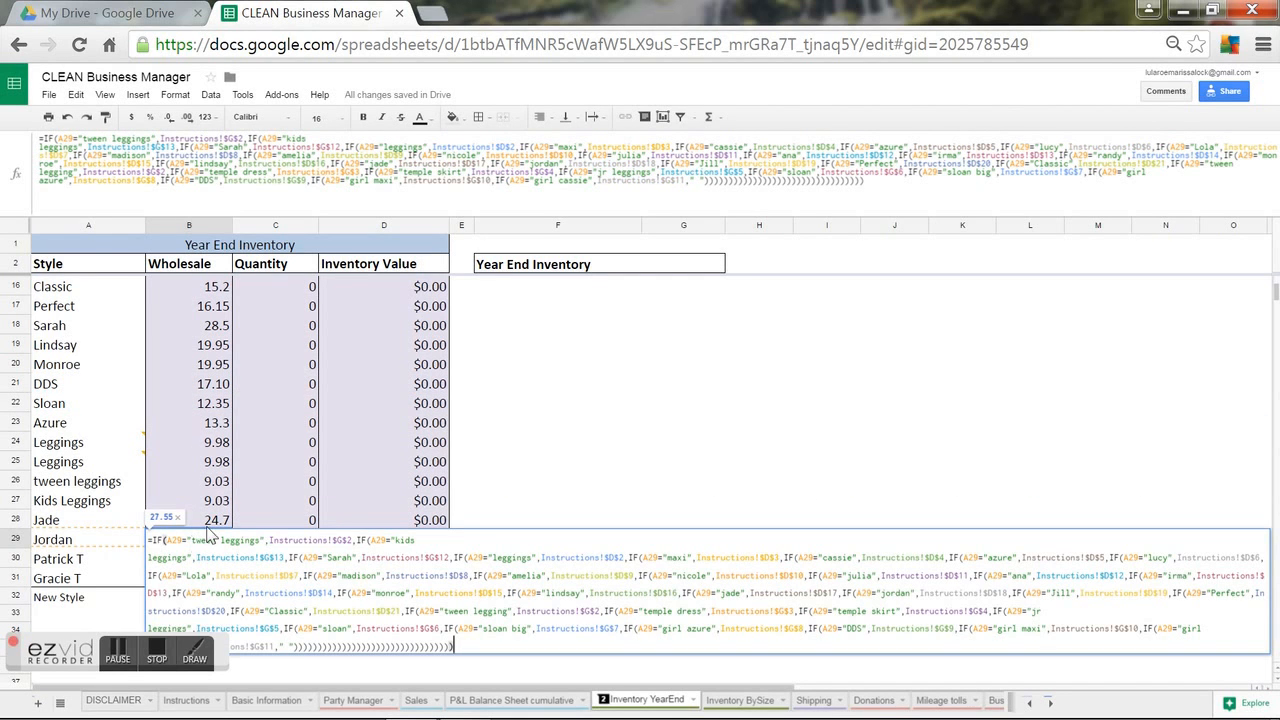
left_click(505, 345)
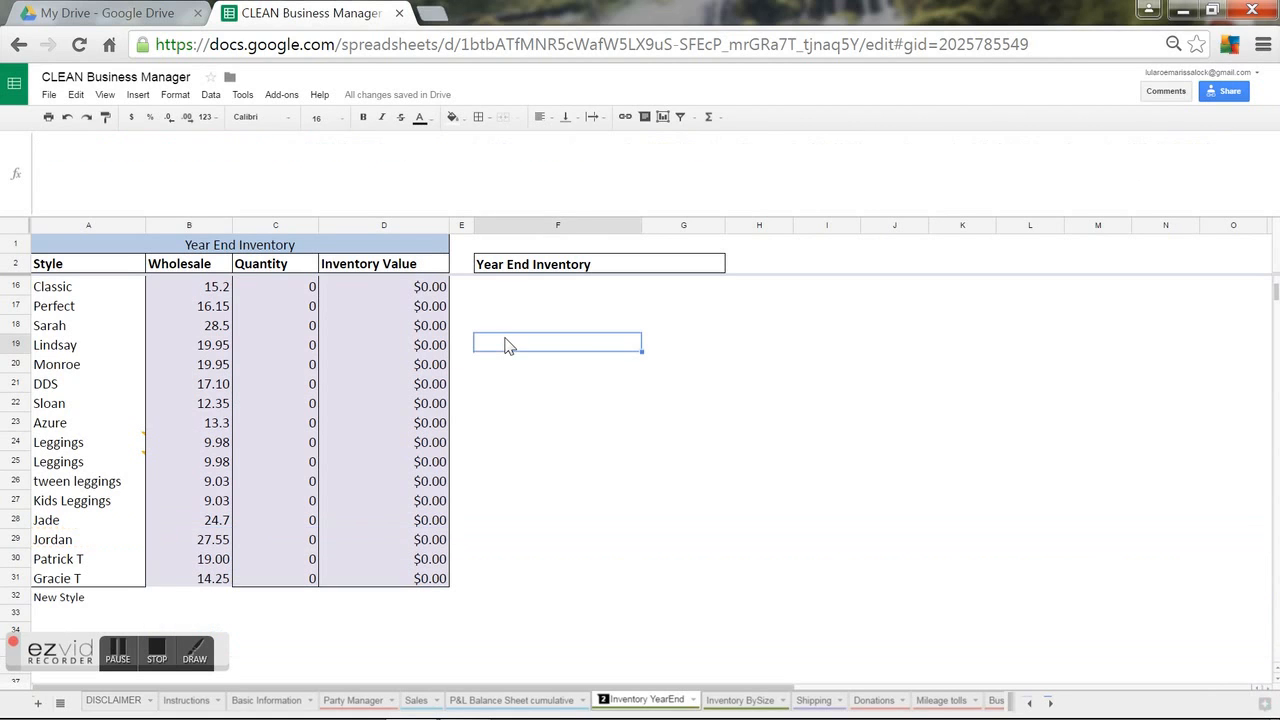
key("Up")
key("Up")
key("Up")
key("Up")
key("Up")
key("Up")
key("Up")
key("Up")
key("Up")
key("Up")
key("Up")
key("Up")
key("Up")
key("Up")
key("Up")
key("Up")
key("Up")
key("Up")
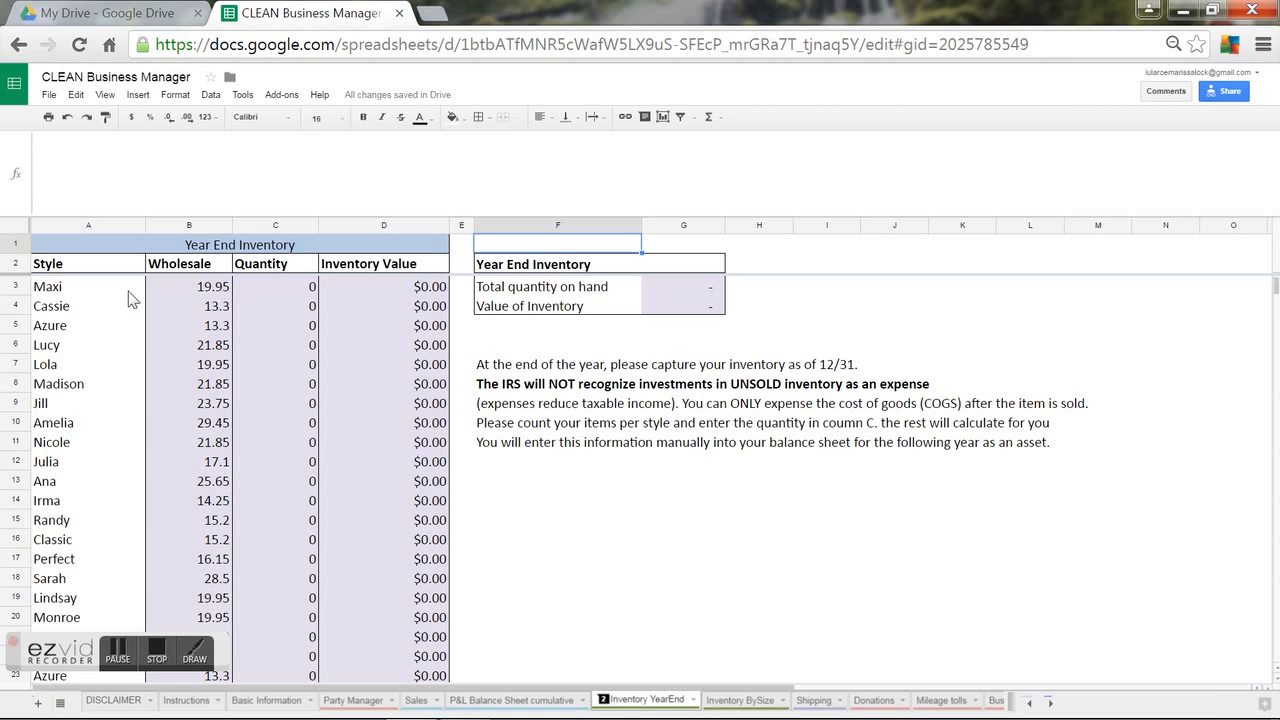
Fill B3's Maxi formula into B4, then duplicate B3's opening tween leggings IF clause.
left_click(182, 292)
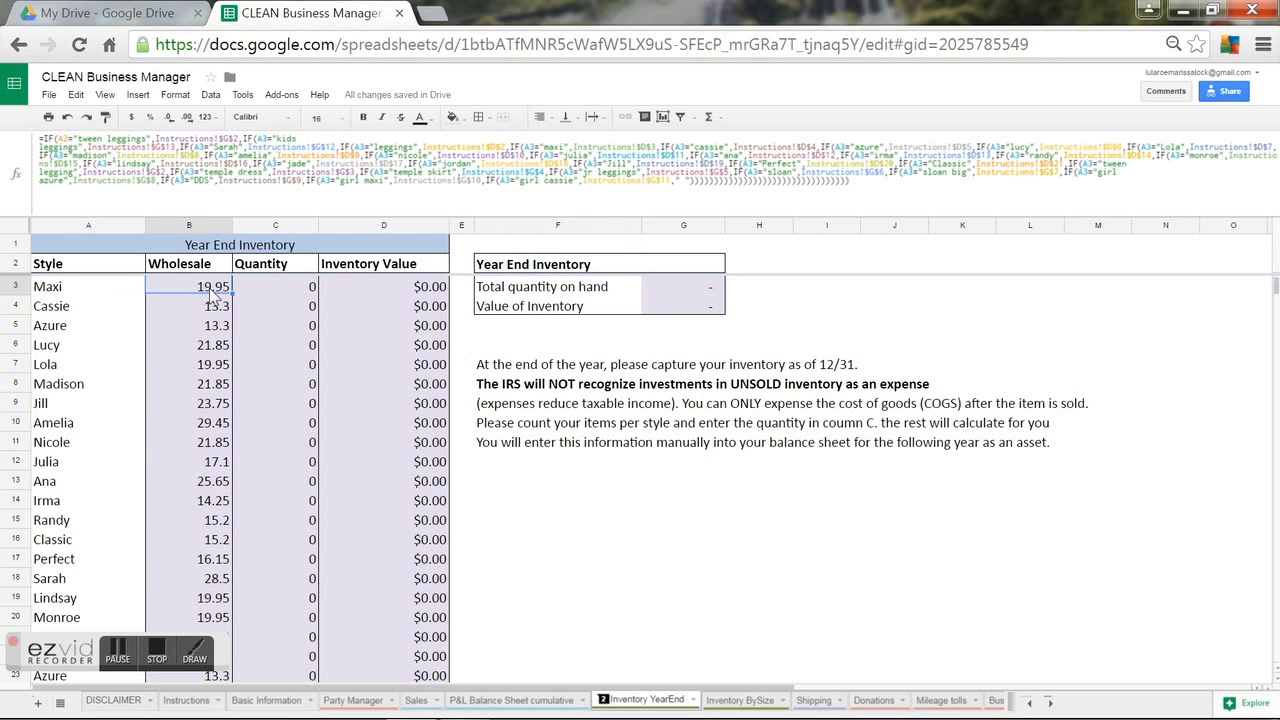
left_click_drag(230, 292, 222, 311)
left_click(207, 307)
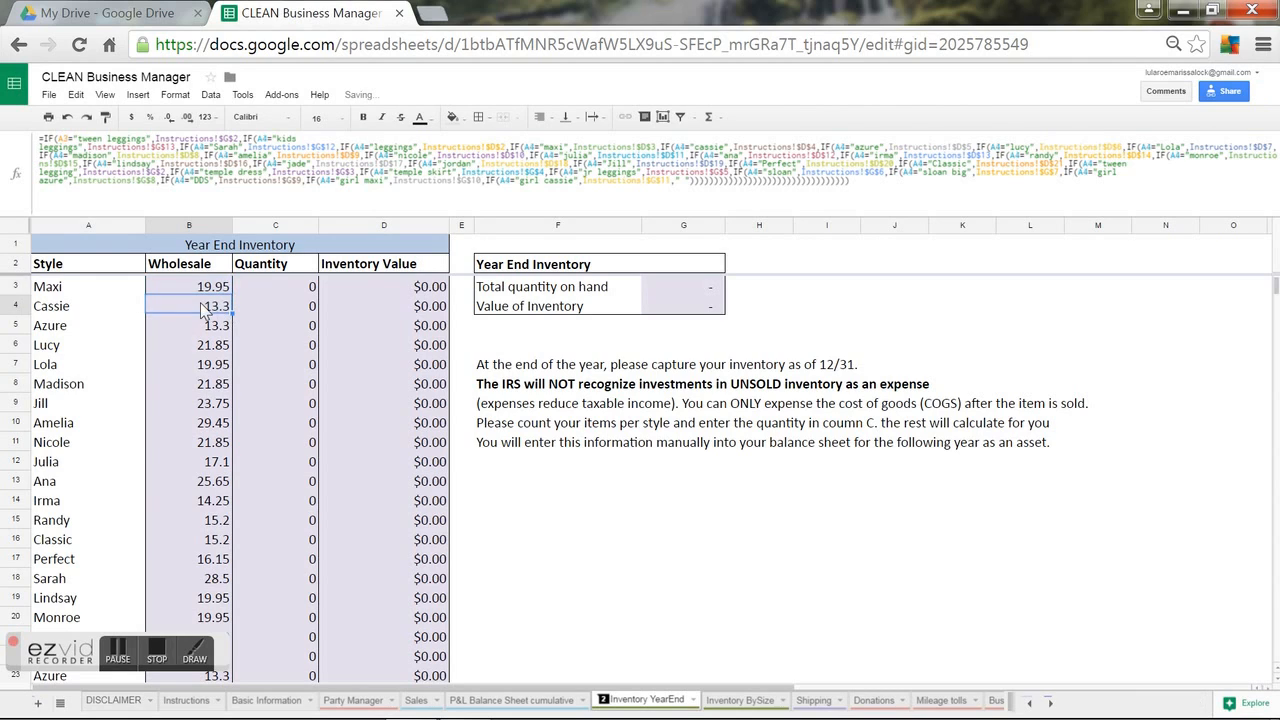
left_click(195, 289)
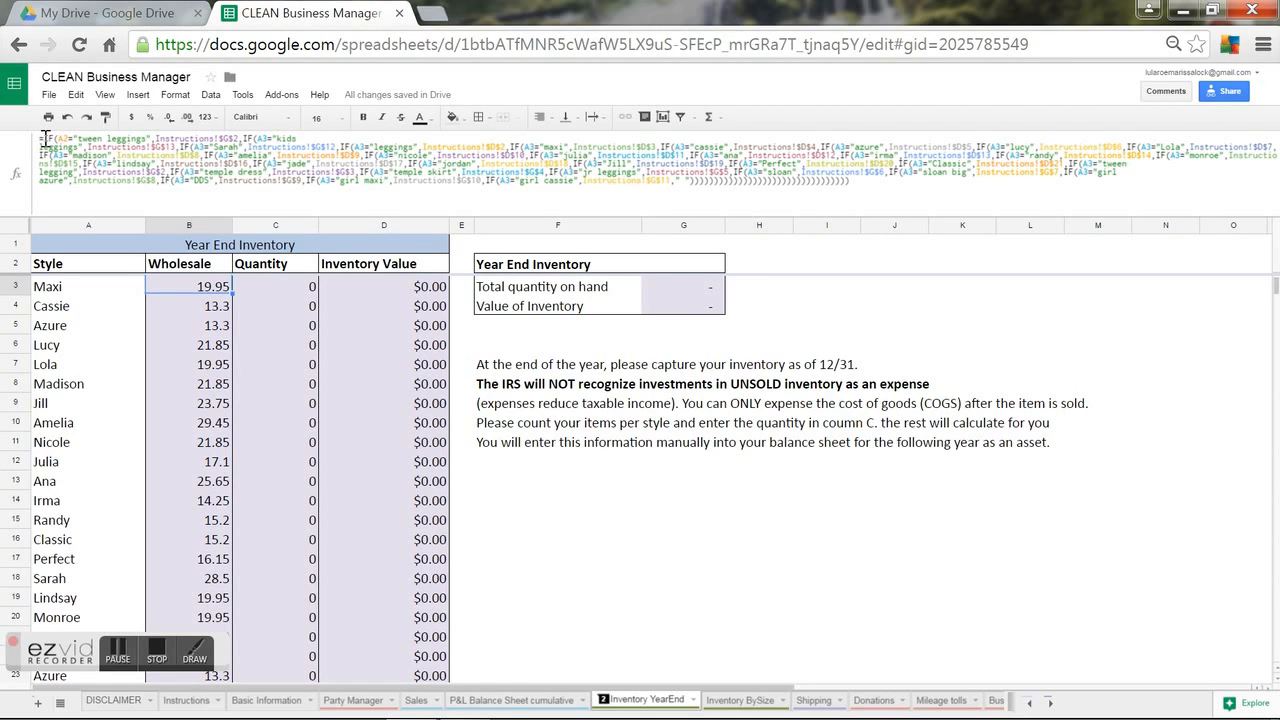
left_click_drag(44, 138, 241, 139)
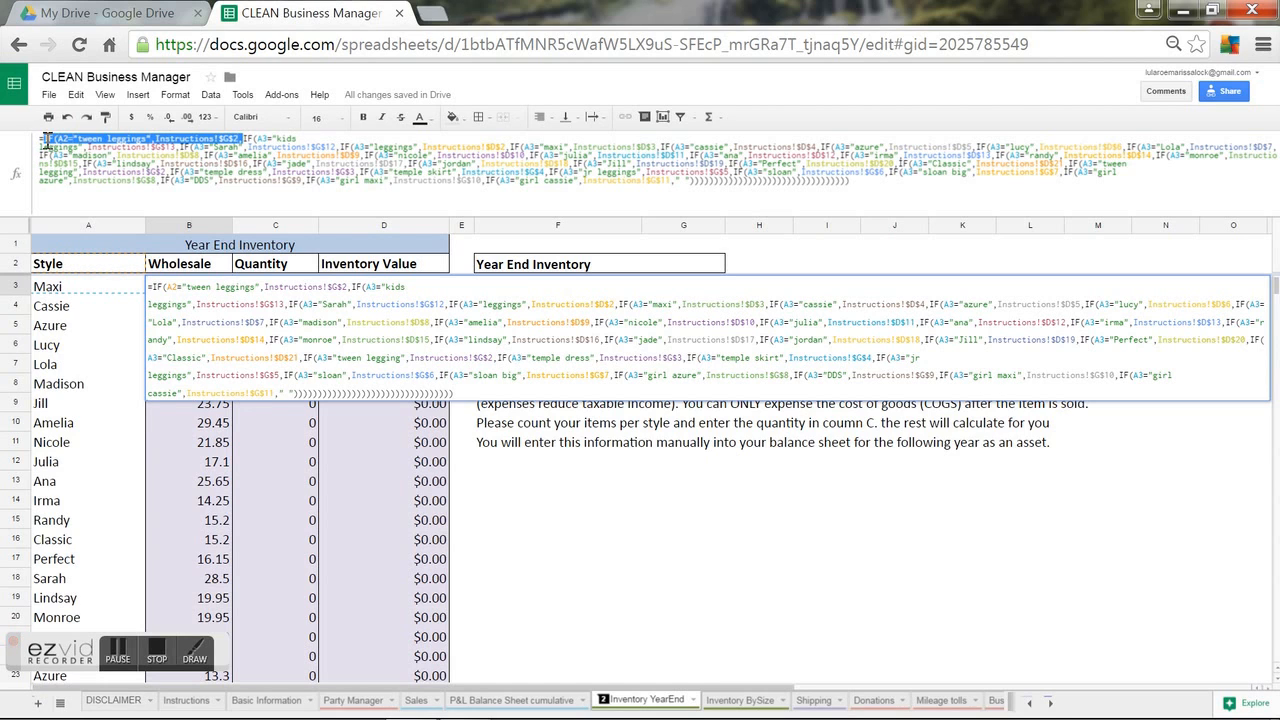
left_click(110, 138)
type("IF(A2=\"tween leggings\",Instructions!$G$2,")
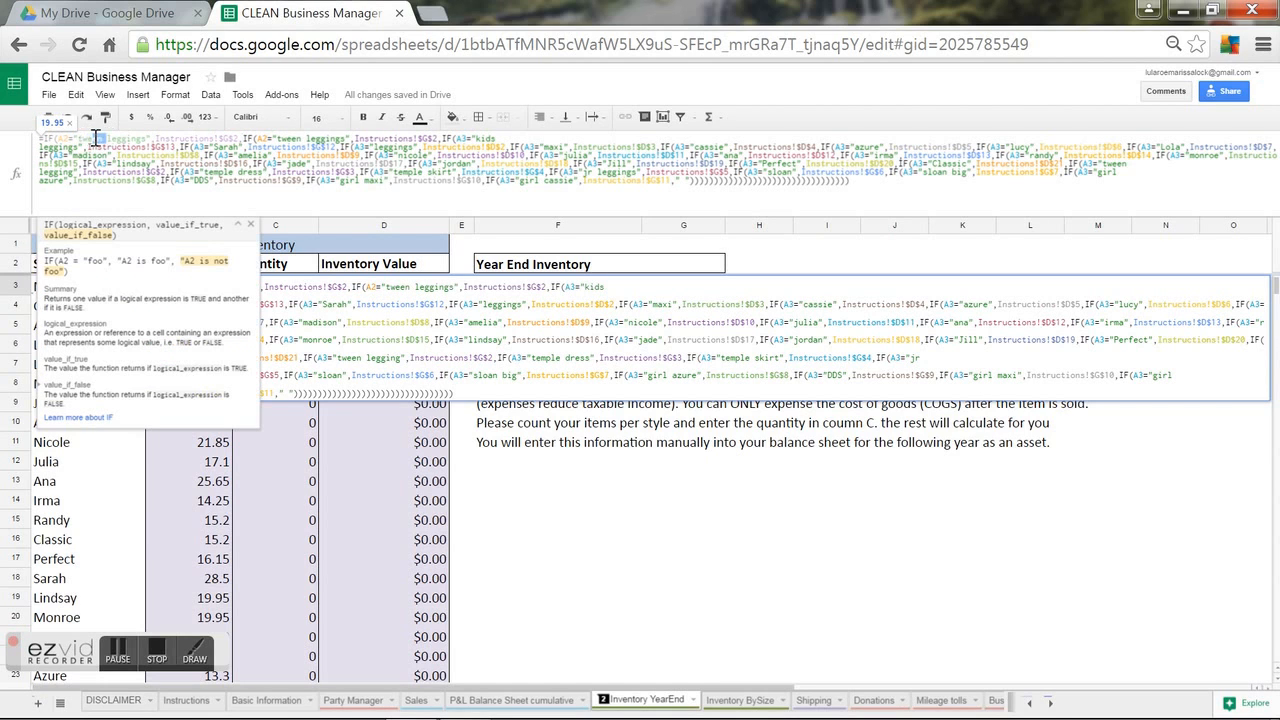
Change B3's duplicated clause to test New Style against row 15, then fill it into B4.
left_click(241, 139)
key("BackSpace")
type("15")
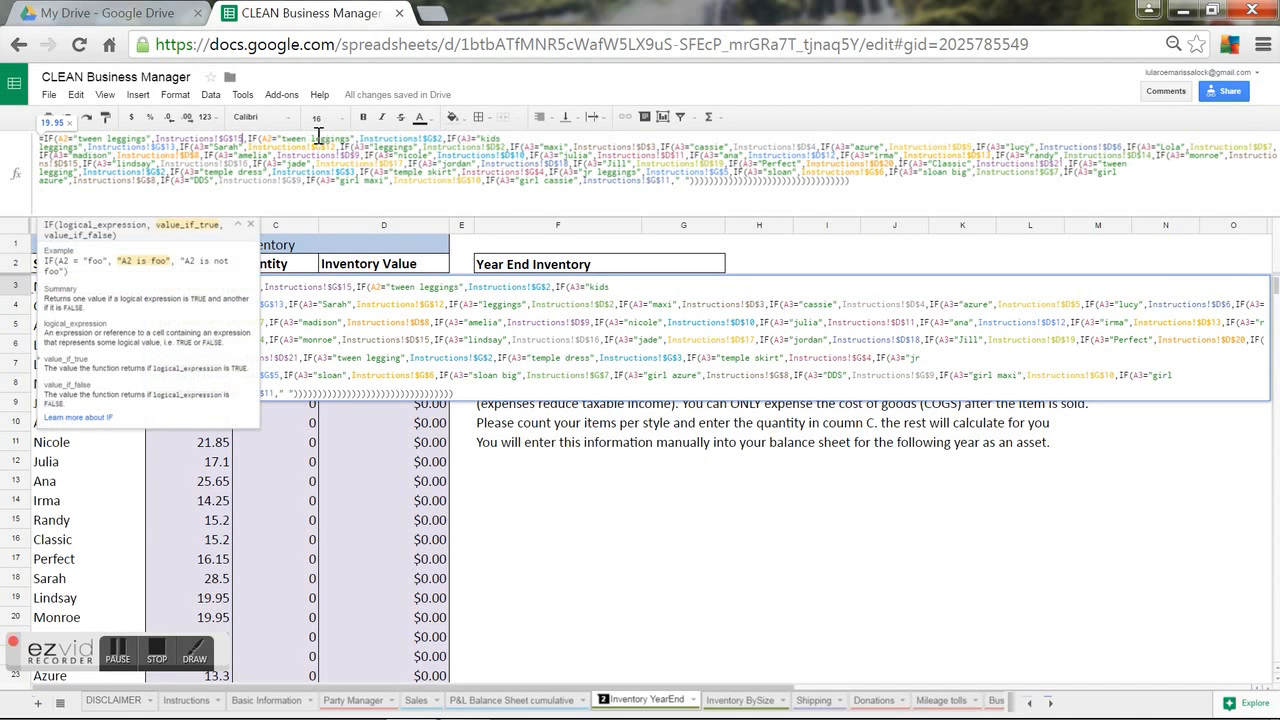
key("Left")
key("Left")
key("Left")
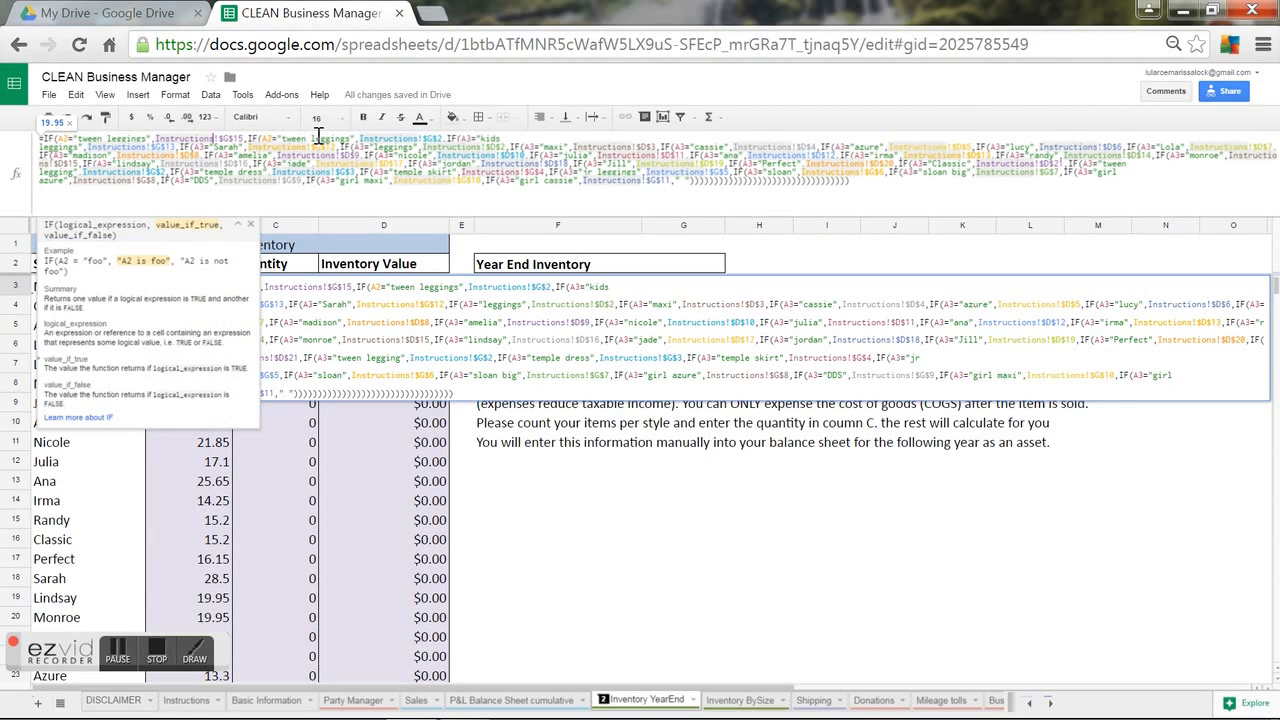
key("Left")
key("Left")
key("Left")
key("Left")
key("Left")
key("Left")
key("Left")
key("Left")
key("Left")
key("Left")
key("Left")
key("Left")
key("Left")
key("Left")
key("Left")
key("Left")
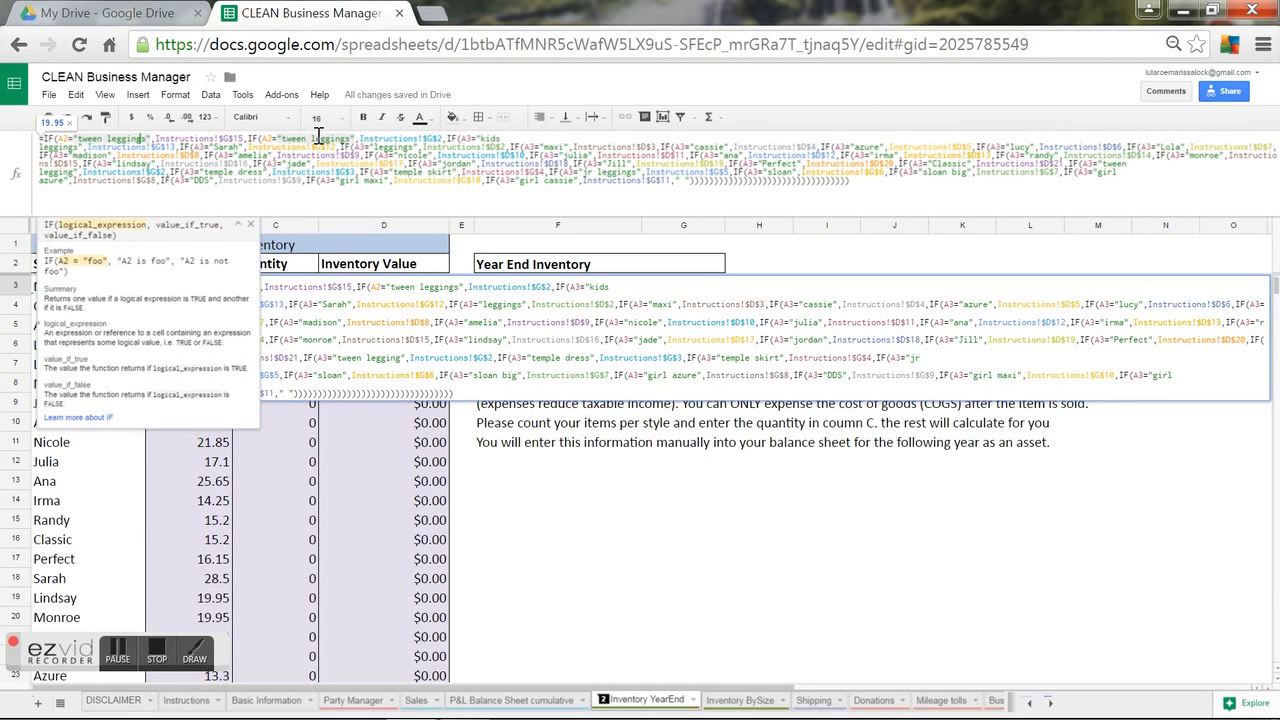
key("BackSpace")
key("BackSpace")
key("BackSpace")
key("BackSpace")
key("BackSpace")
key("BackSpace")
key("BackSpace")
key("BackSpace")
key("BackSpace")
key("BackSpace")
key("BackSpace")
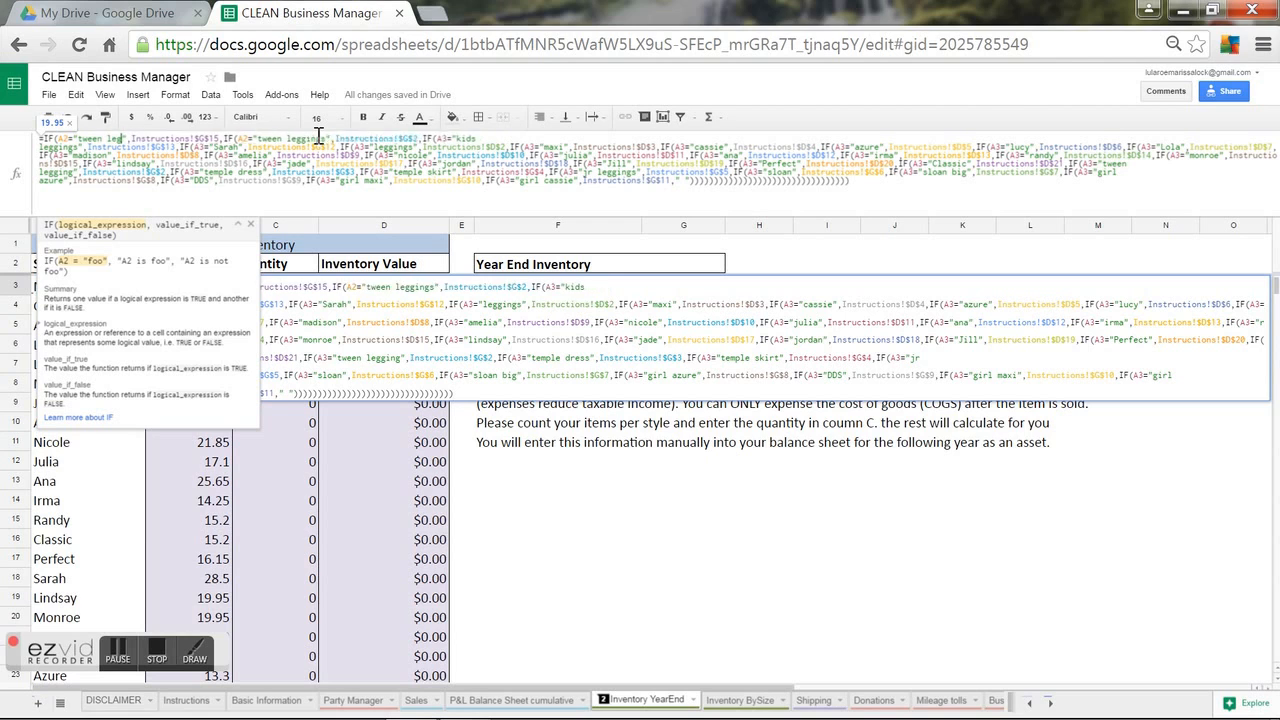
key("BackSpace")
key("BackSpace")
key("BackSpace")
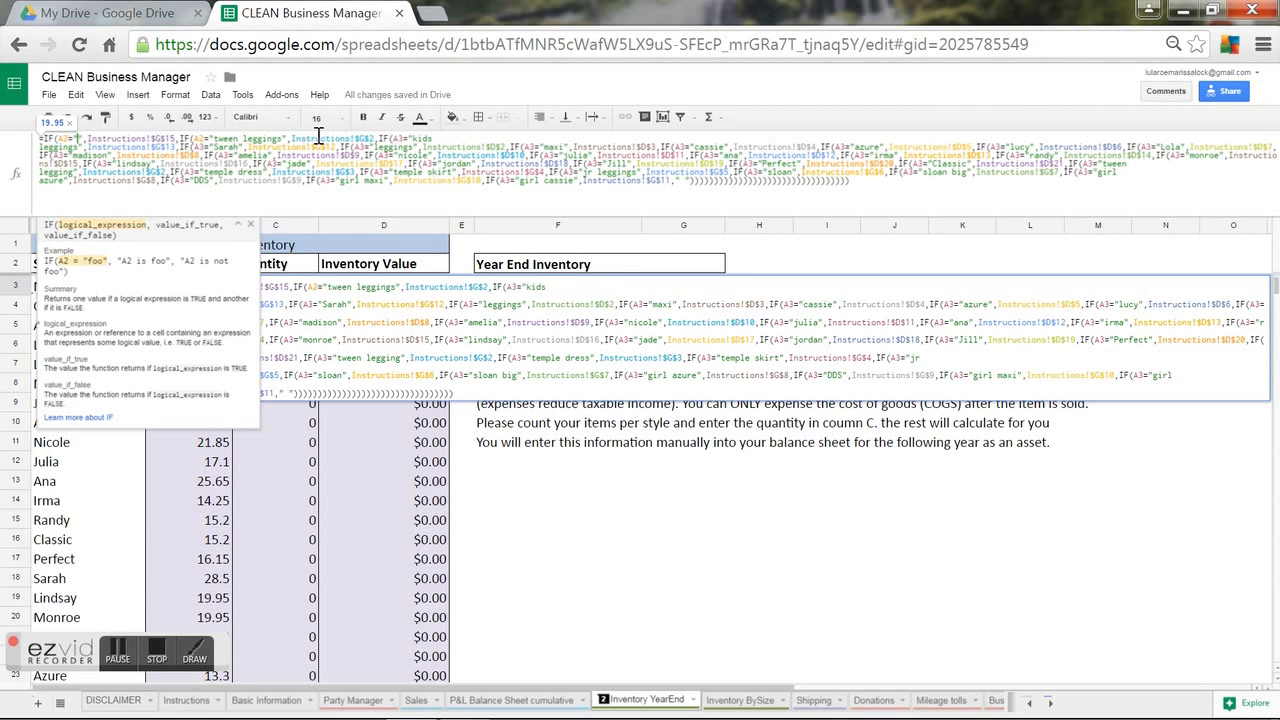
type("New Style")
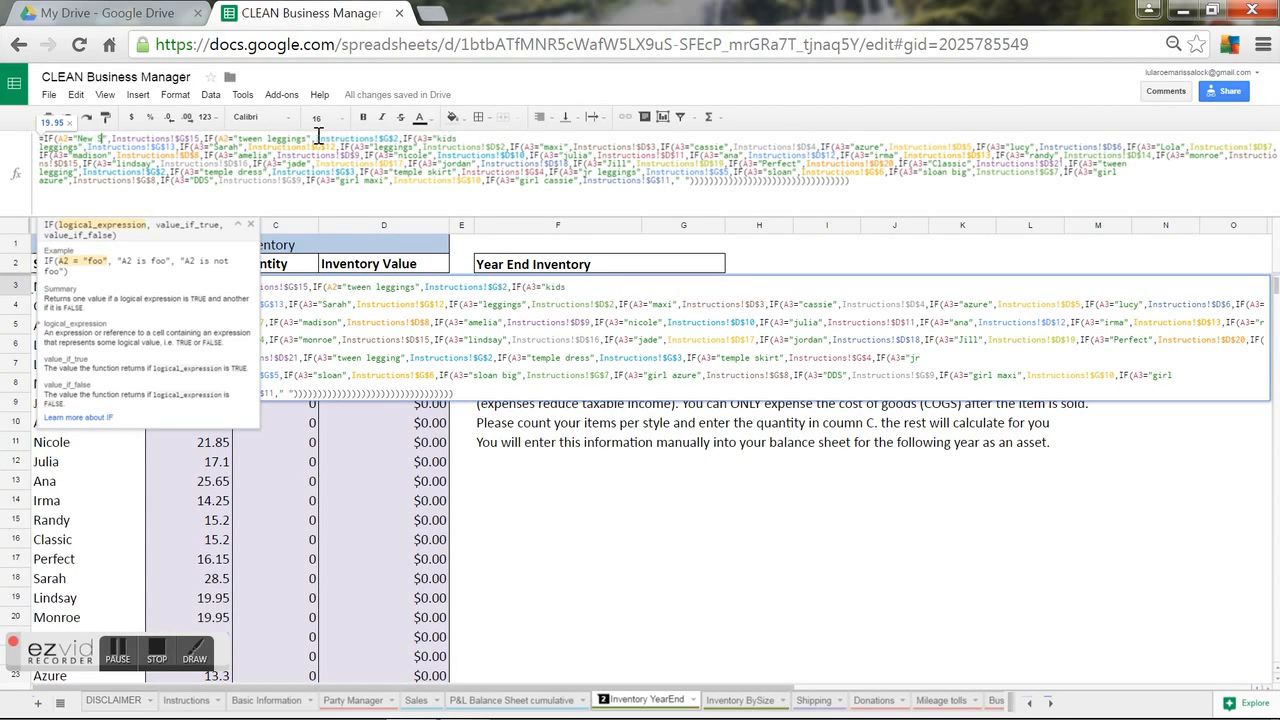
key("Return")
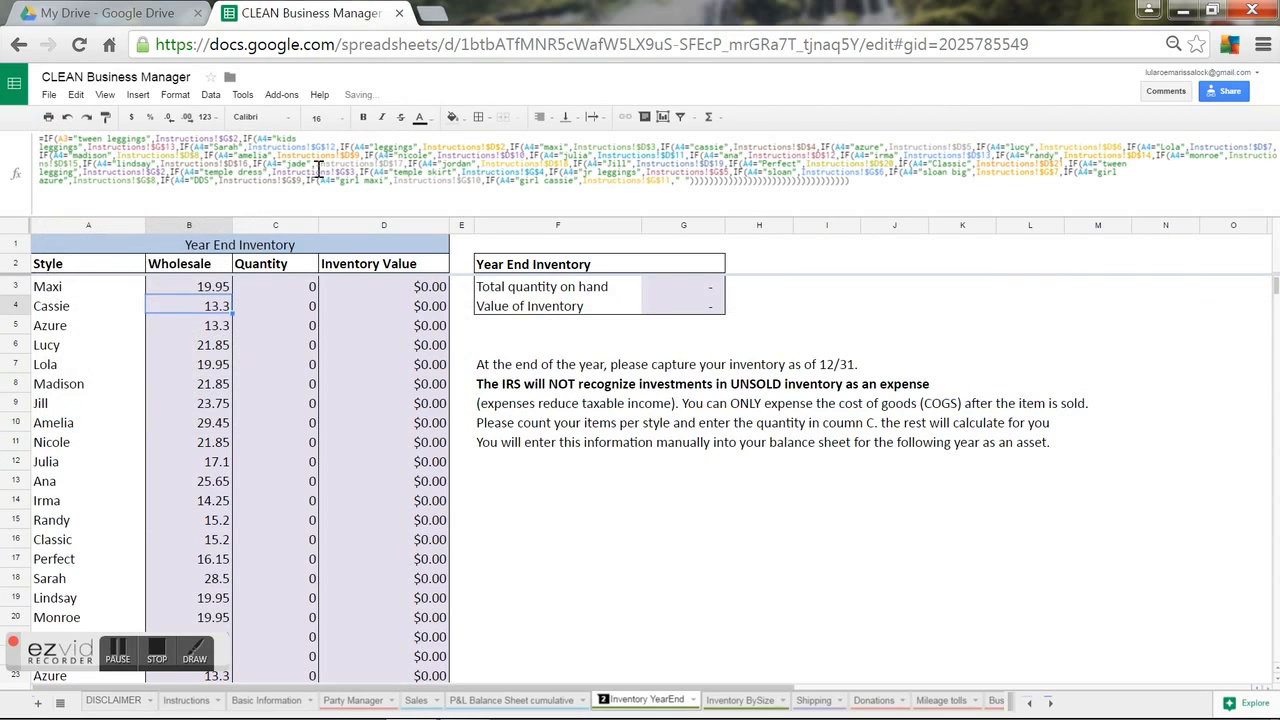
left_click(212, 290)
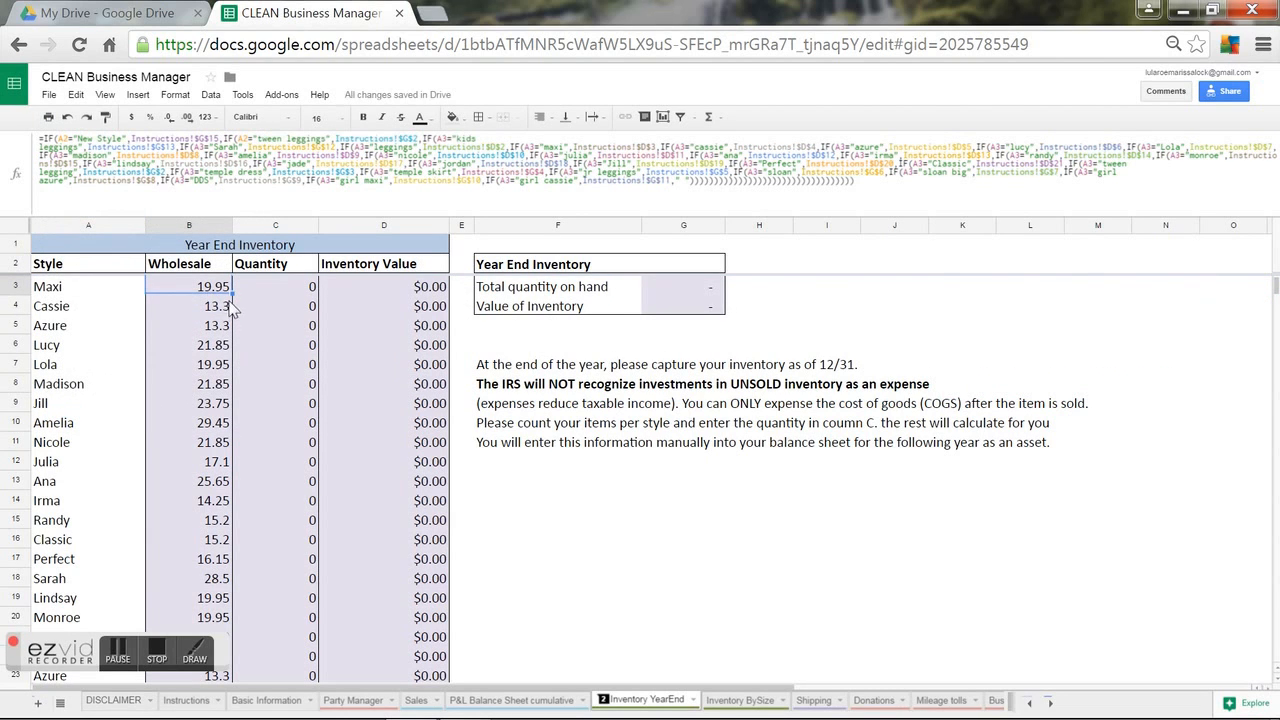
left_click_drag(230, 289, 220, 313)
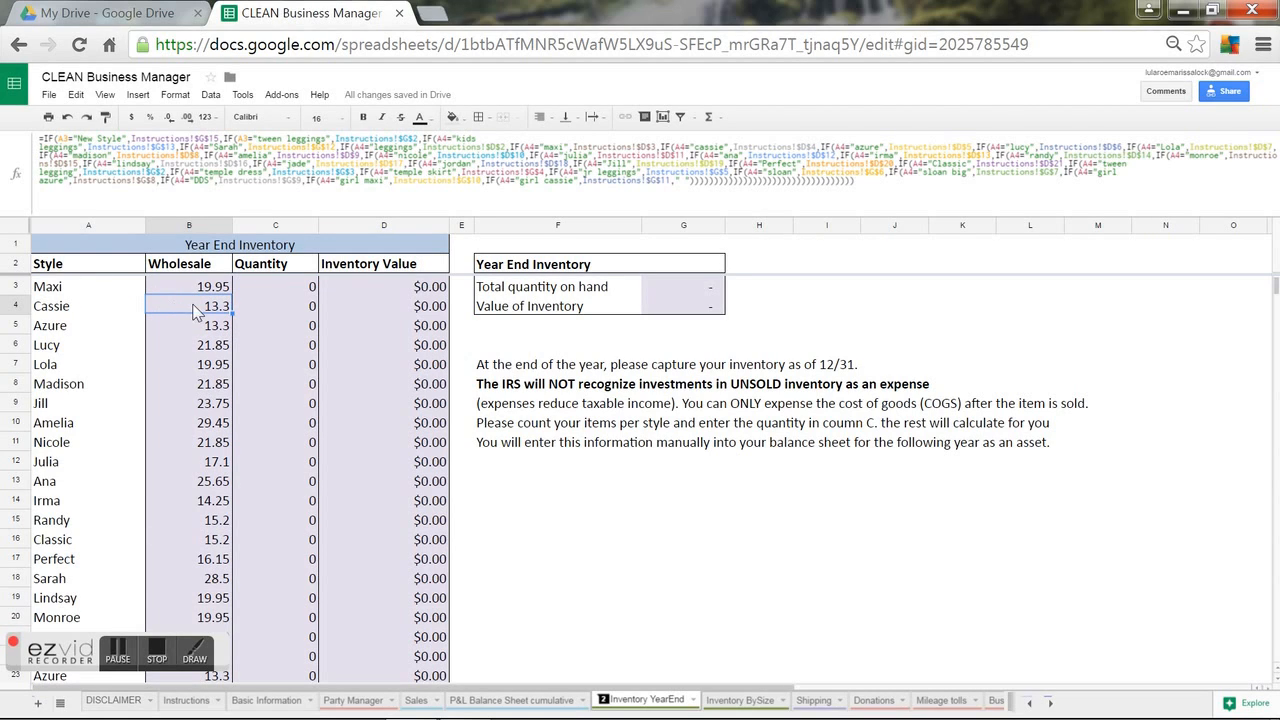
Change the first two A3 references in B4's Wholesale formula to A4.
left_click(62, 139)
key("BackSpace")
type("4")
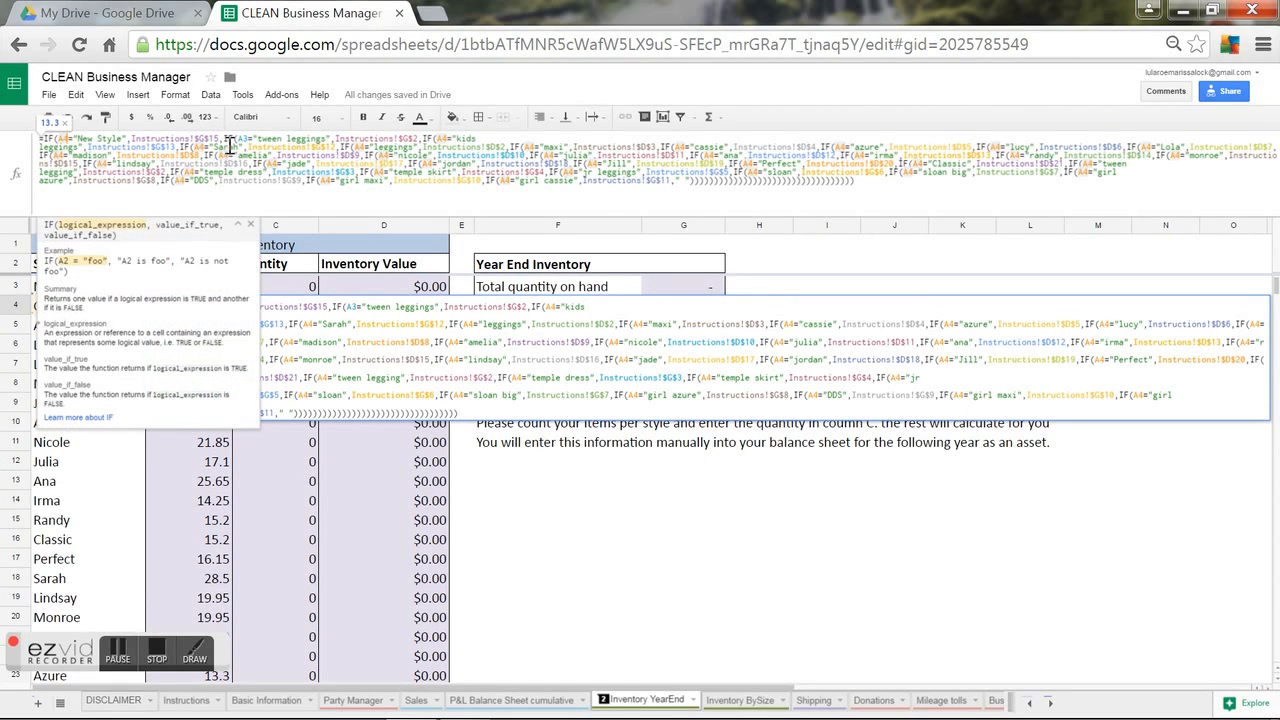
left_click(248, 140)
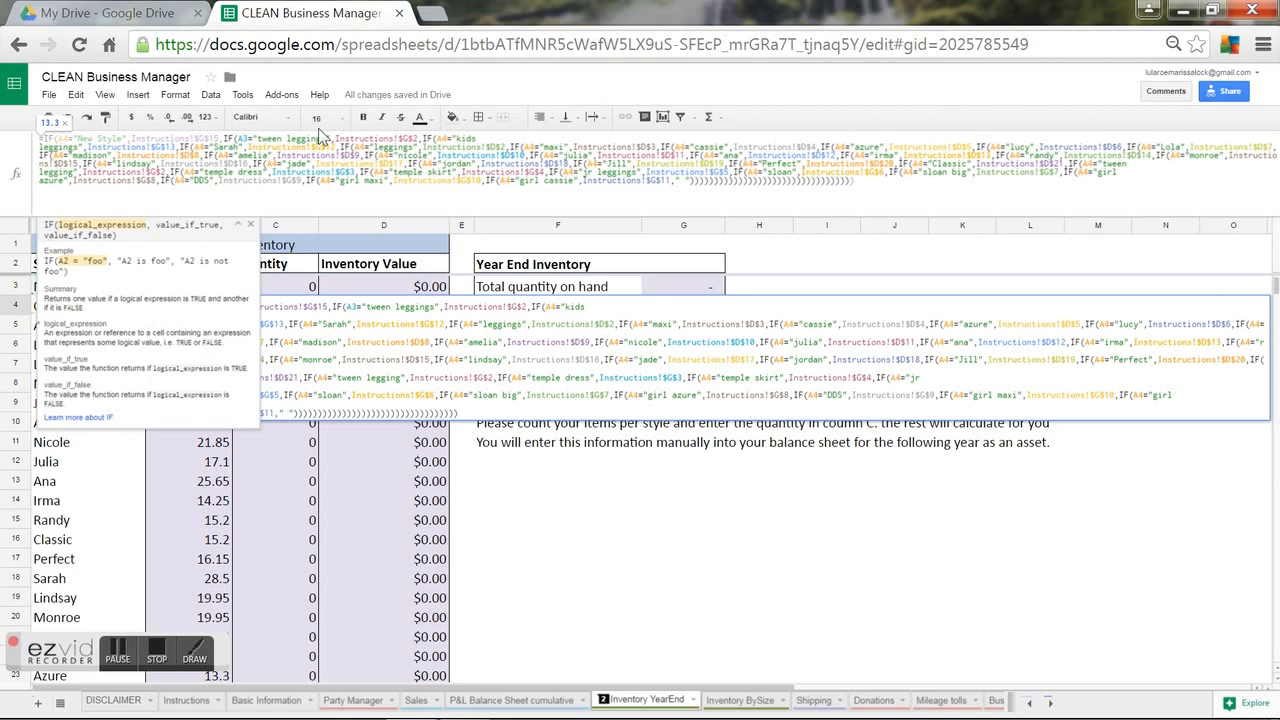
key("BackSpace")
type("4")
key("Return")
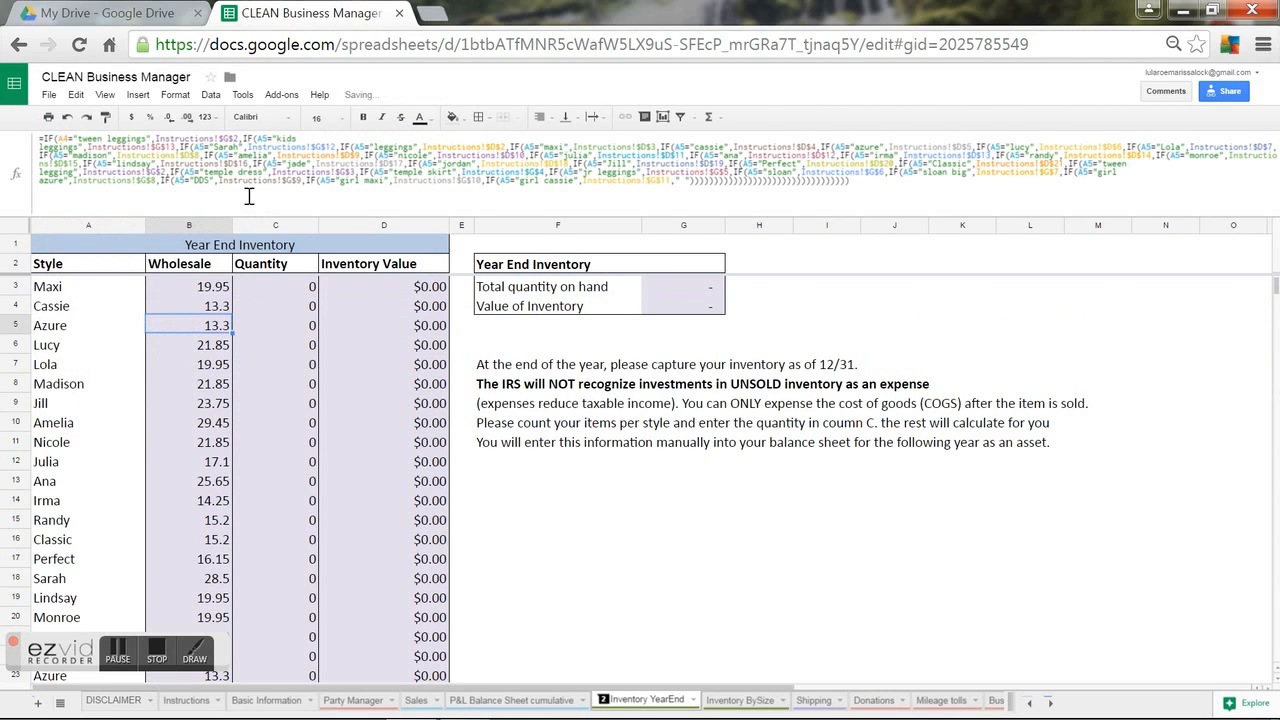
Check the Cassie and Azure row formulas, then switch to the Inventory BySize sheet.
left_click(214, 311)
left_click(214, 330)
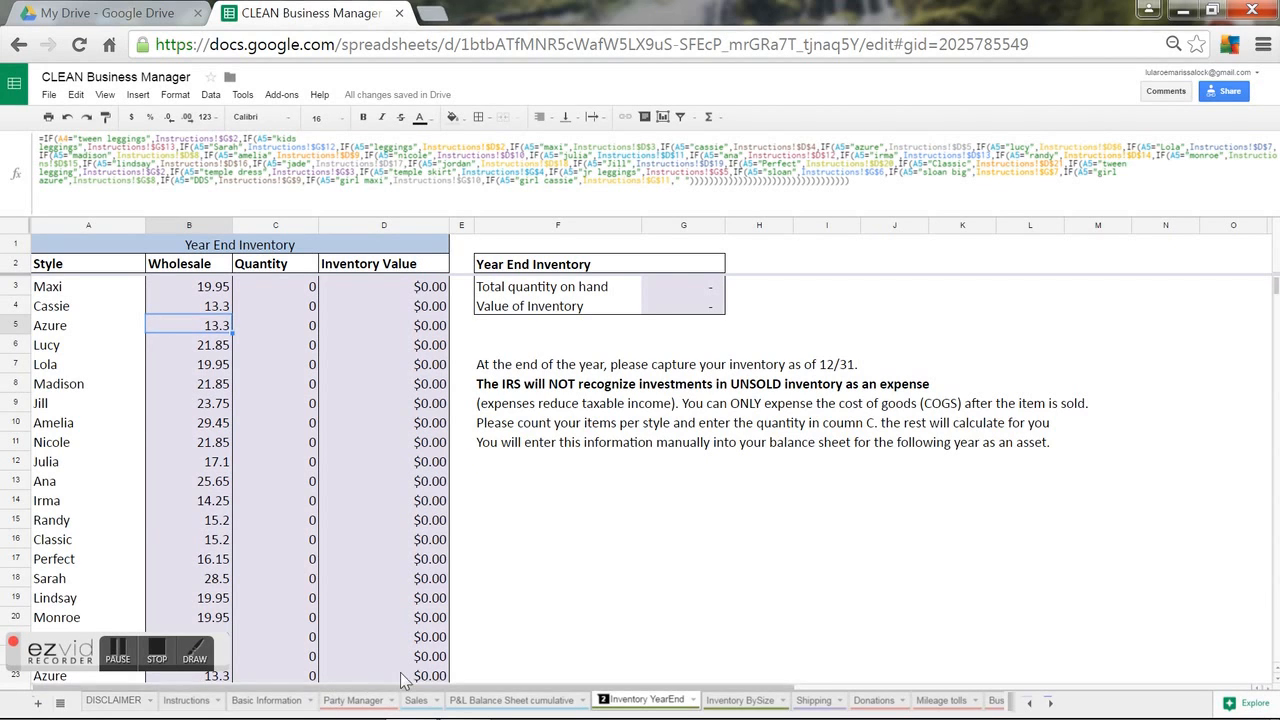
left_click(776, 704)
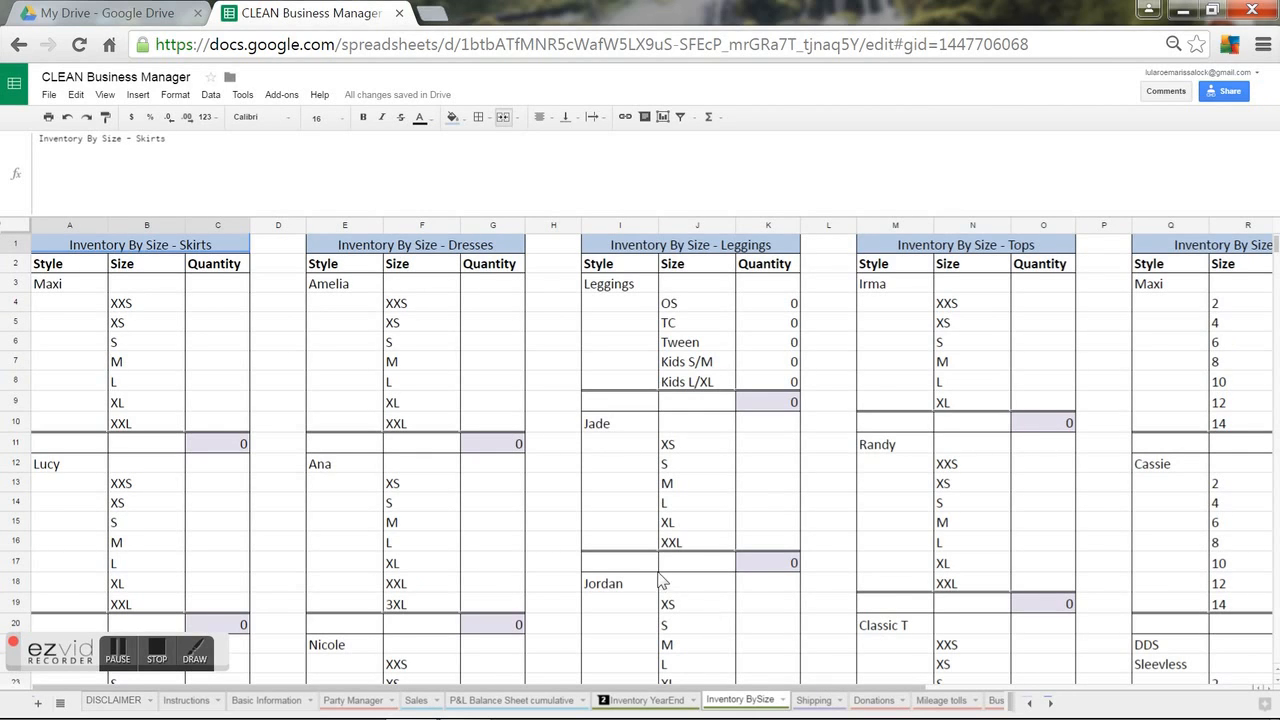
Copy the Jordan leggings block I18:K26 to I27 and name the copy 'New Style'.
left_click(562, 370)
key("Right")
key("Right")
key("Down")
key("Down")
key("Down")
key("Down")
key("Down")
key("Down")
key("Down")
key("Down")
key("Down")
key("Down")
key("Down")
key("Down")
key("Down")
key("Down")
key("Down")
key("Down")
key("Down")
key("Down")
key("Down")
key("Down")
key("Down")
key("Down")
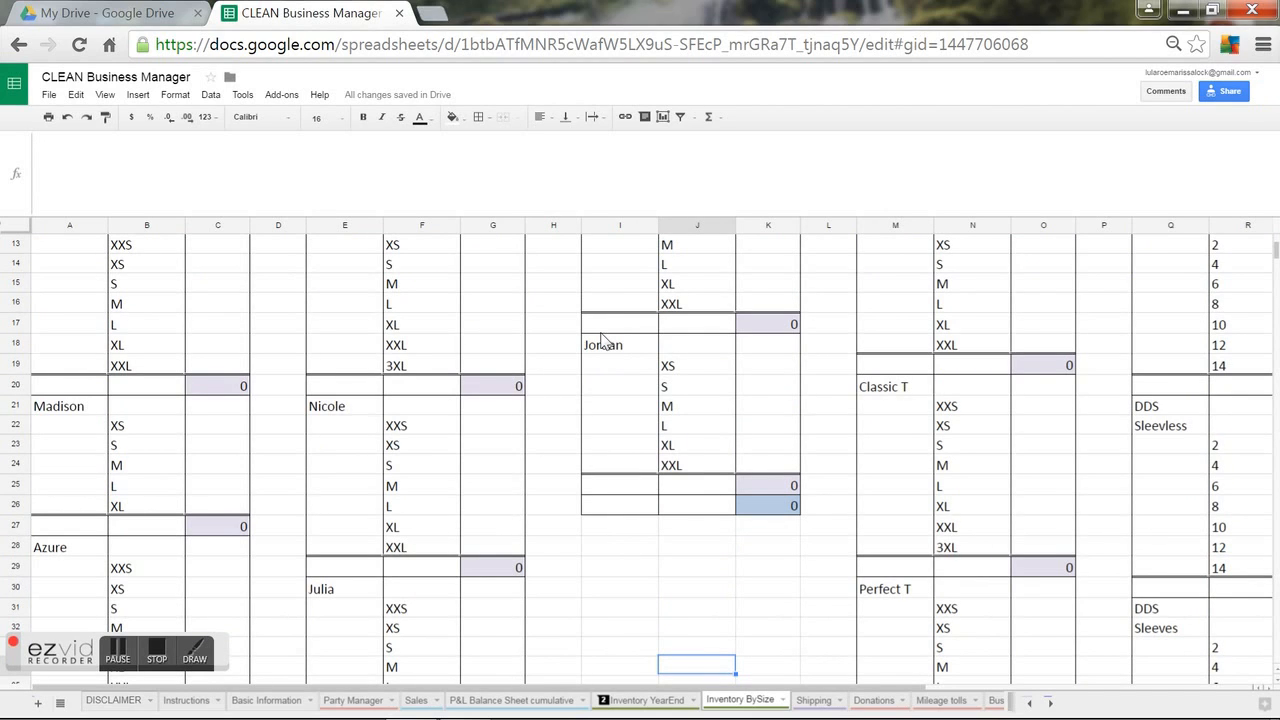
left_click_drag(606, 345, 778, 508)
key("ctrl+c")
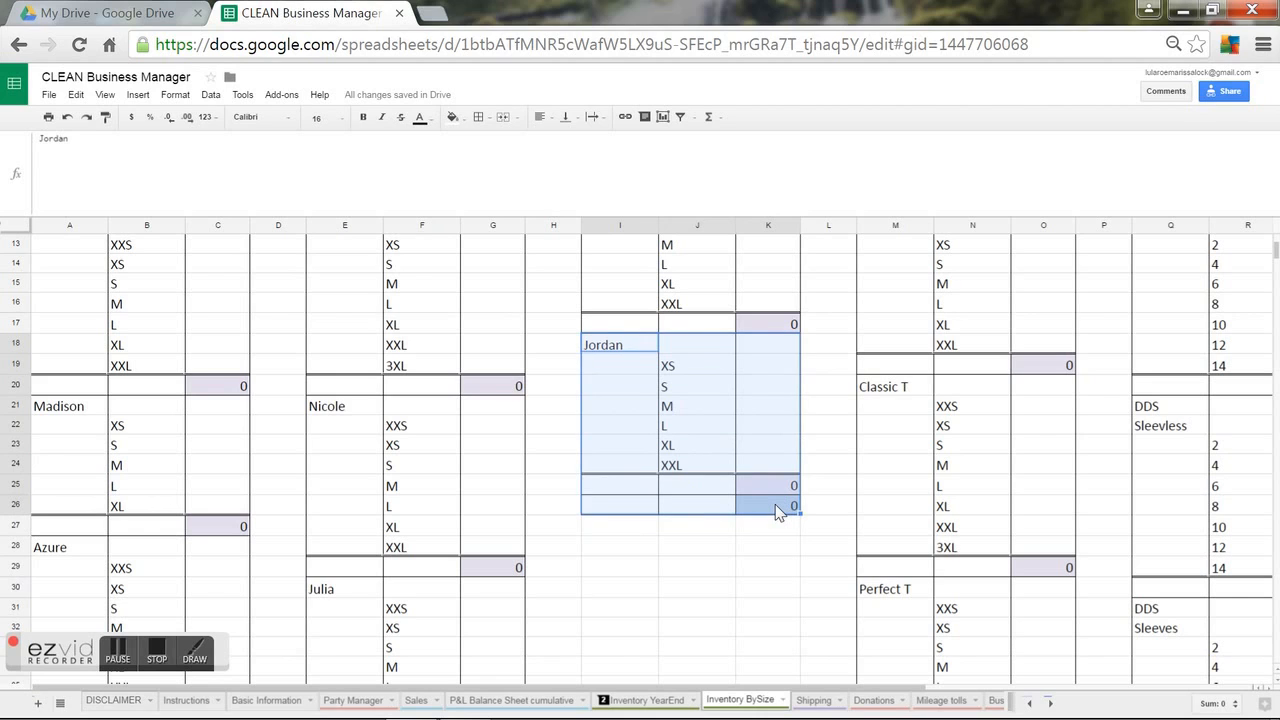
left_click(605, 528)
key("ctrl+v")
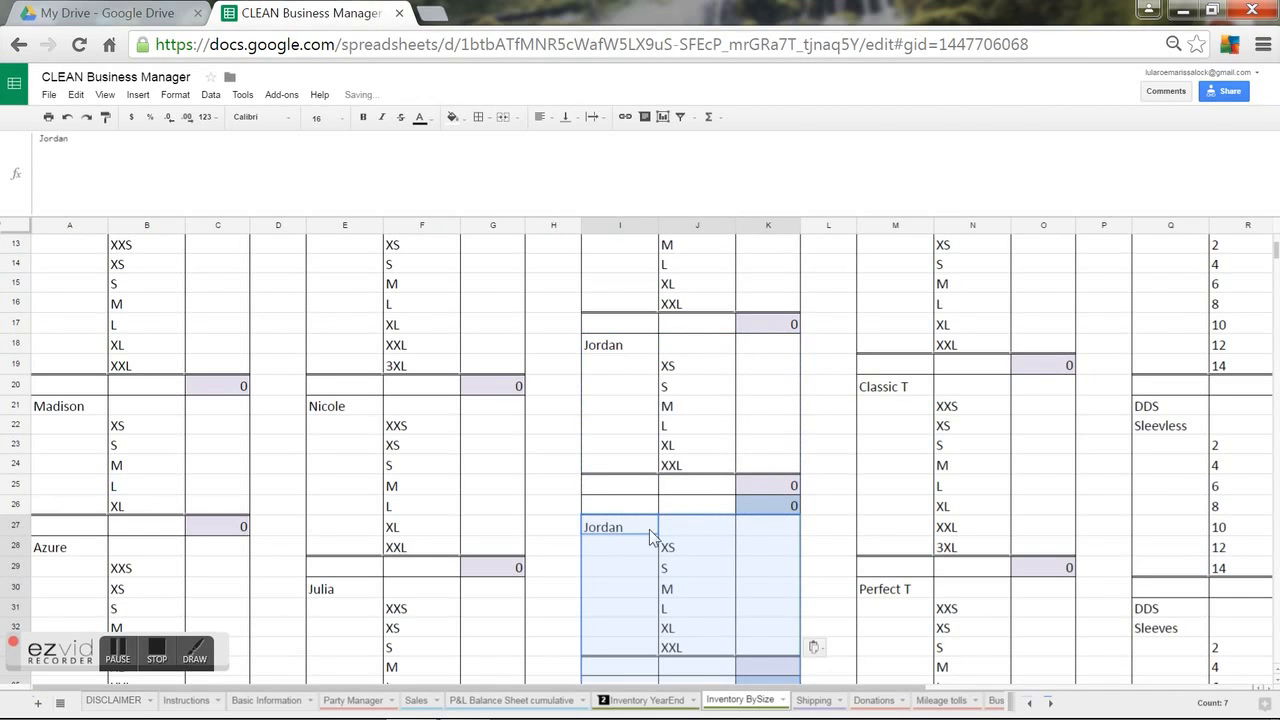
left_click(644, 531)
type("New Style")
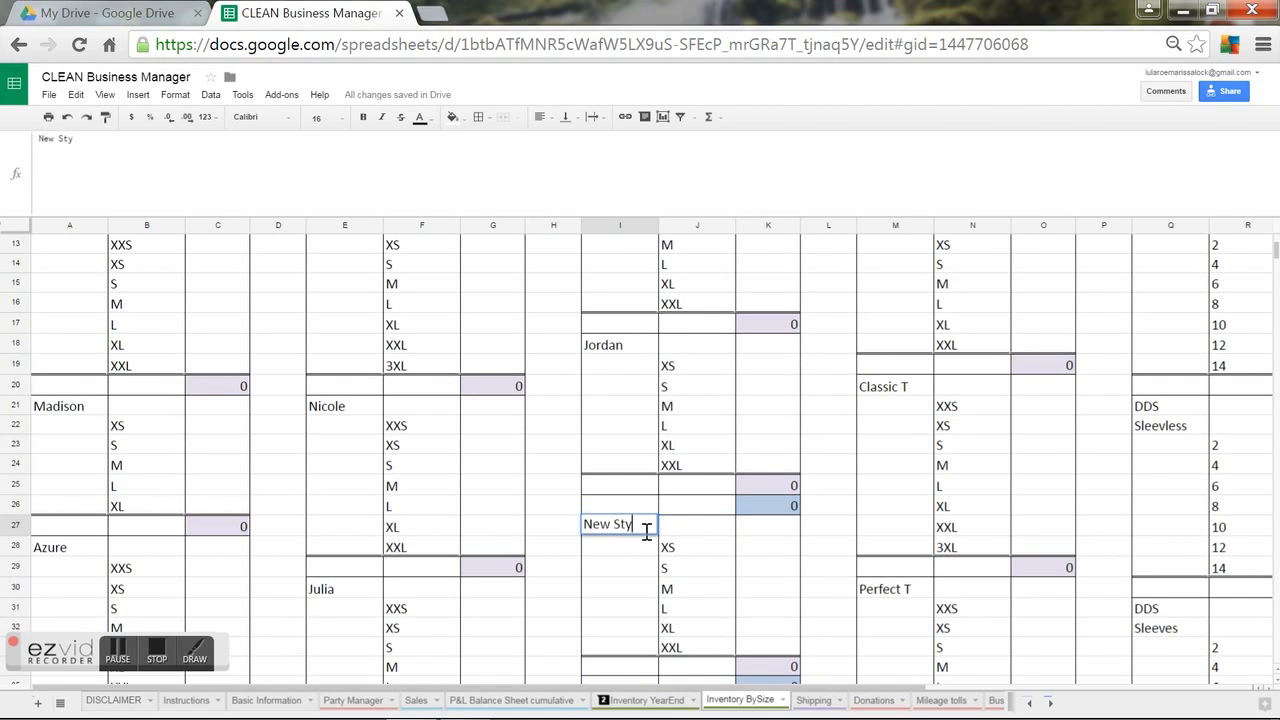
left_click(754, 550)
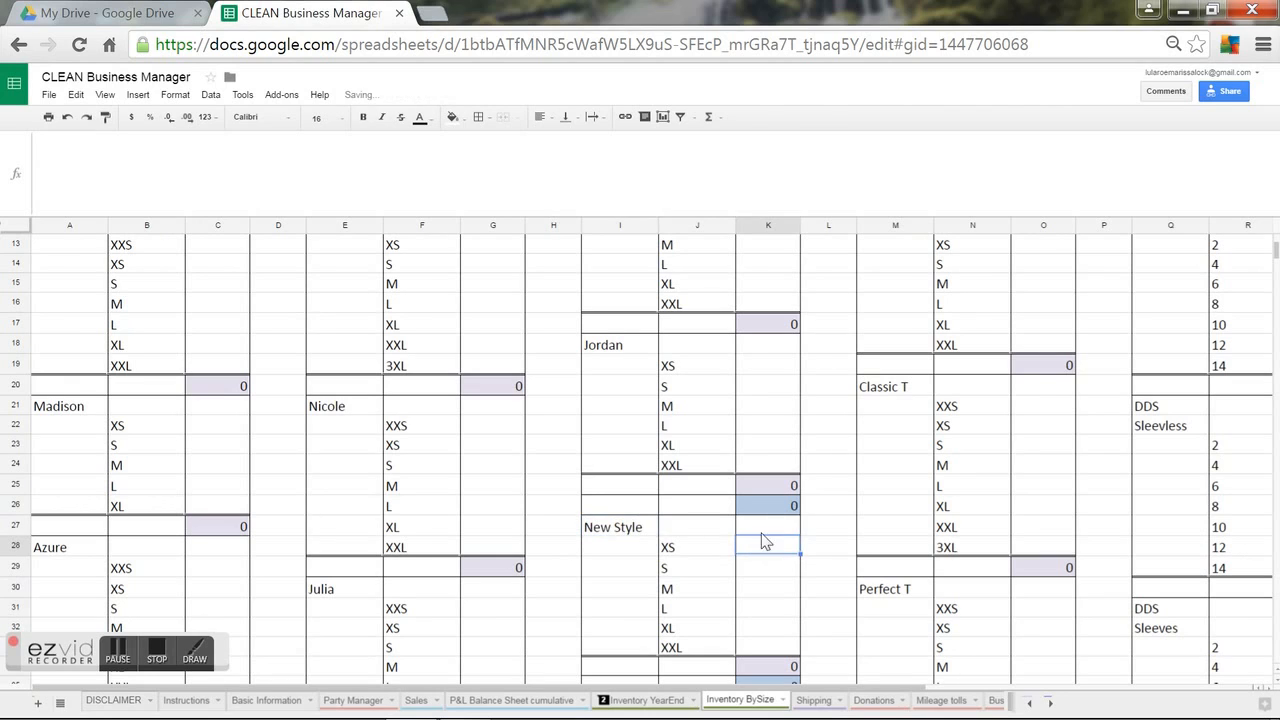
Clear the leftover total row I26:K26 and select the empty row under Jordan.
left_click_drag(618, 508, 745, 510)
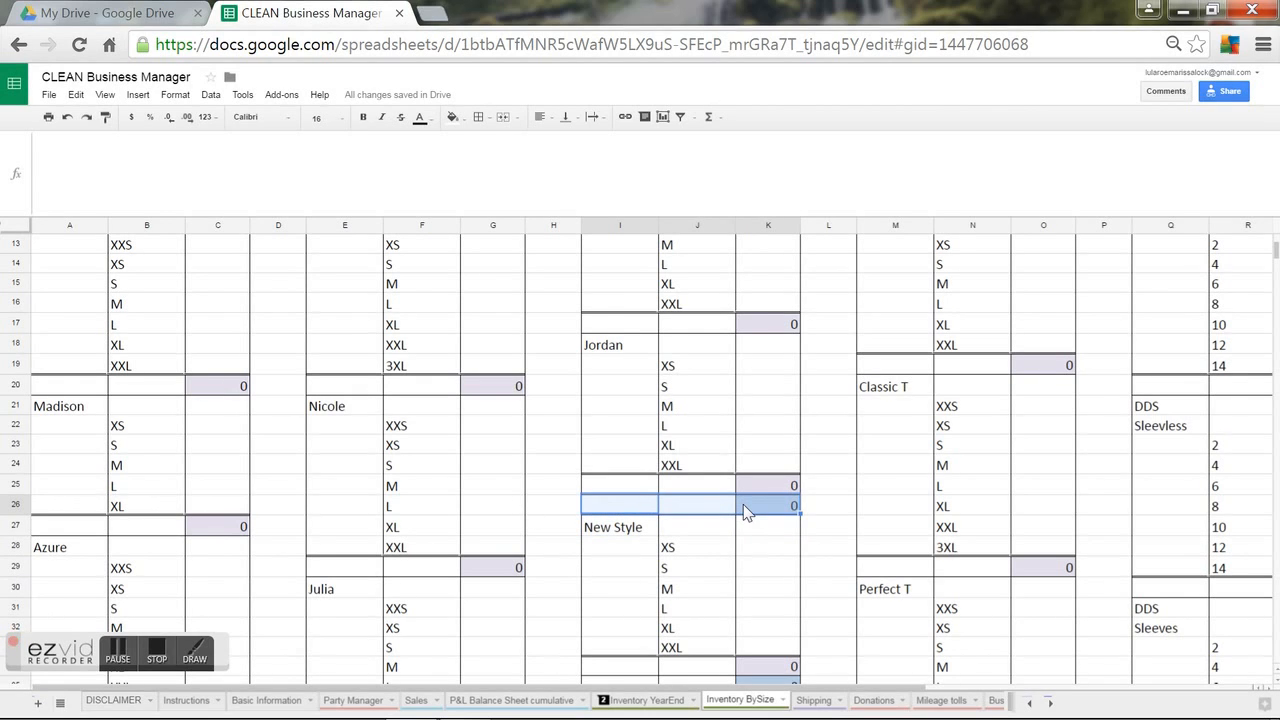
key("Delete")
left_click(836, 598)
key("Down")
key("Down")
key("Down")
key("Down")
key("Down")
key("Down")
key("Down")
key("Down")
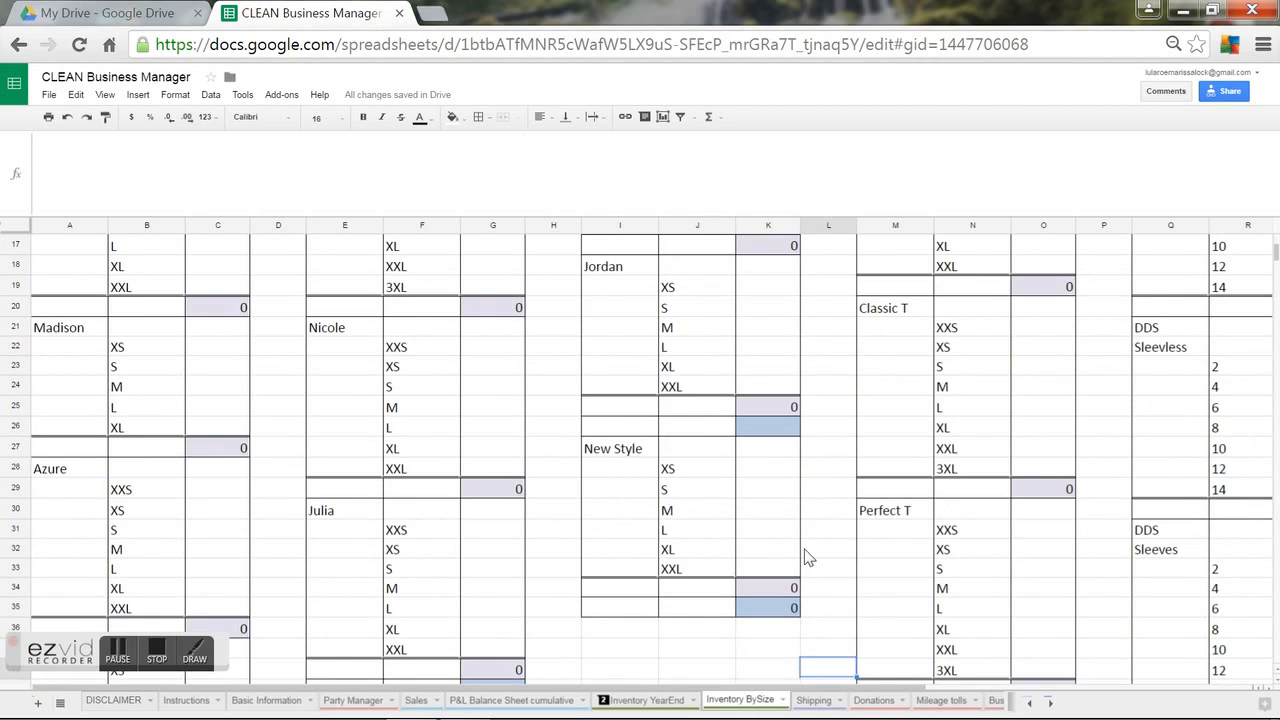
left_click_drag(753, 427, 609, 427)
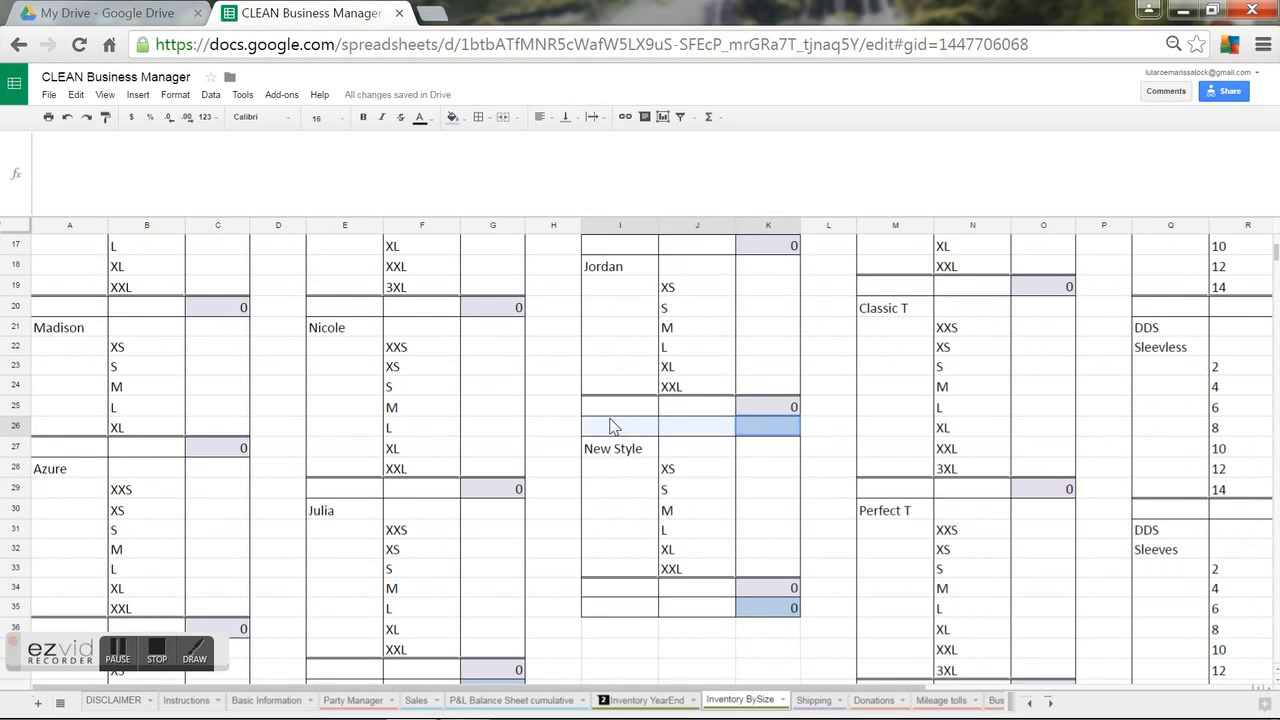
Move the New Style block up one row so it starts at I26, right under Jordan.
right_click(609, 417)
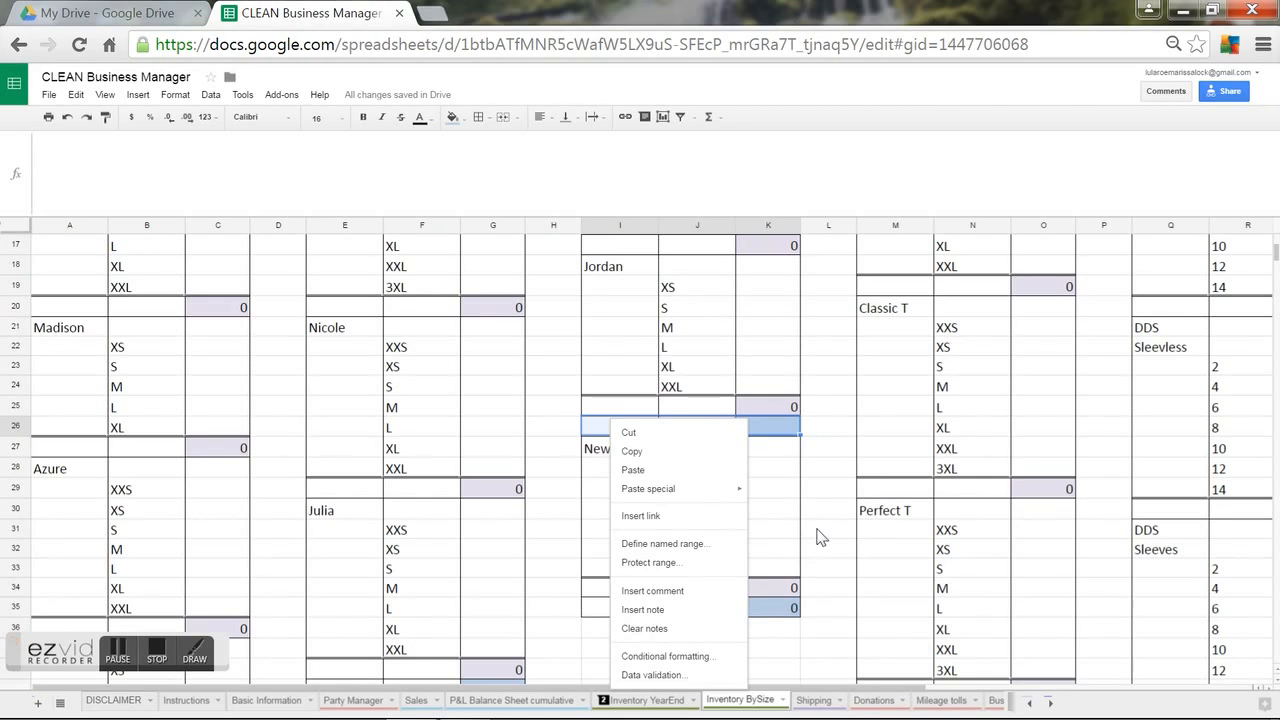
left_click(640, 434)
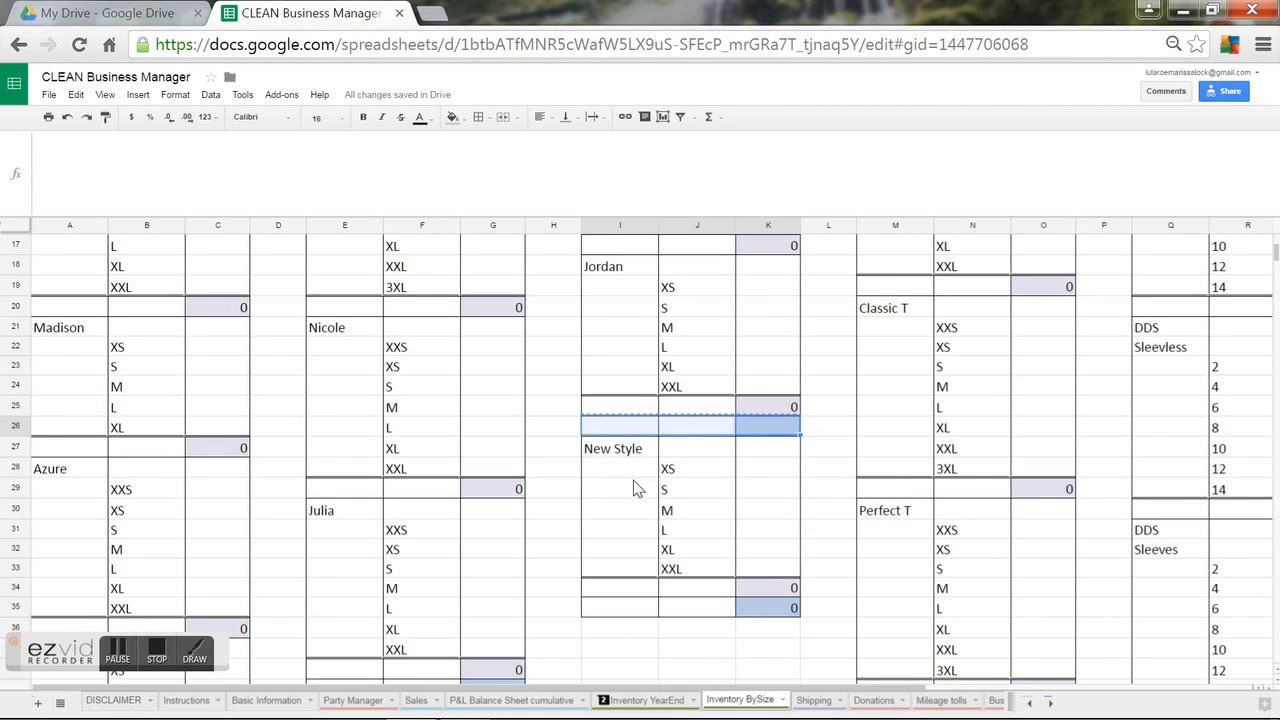
left_click(834, 502)
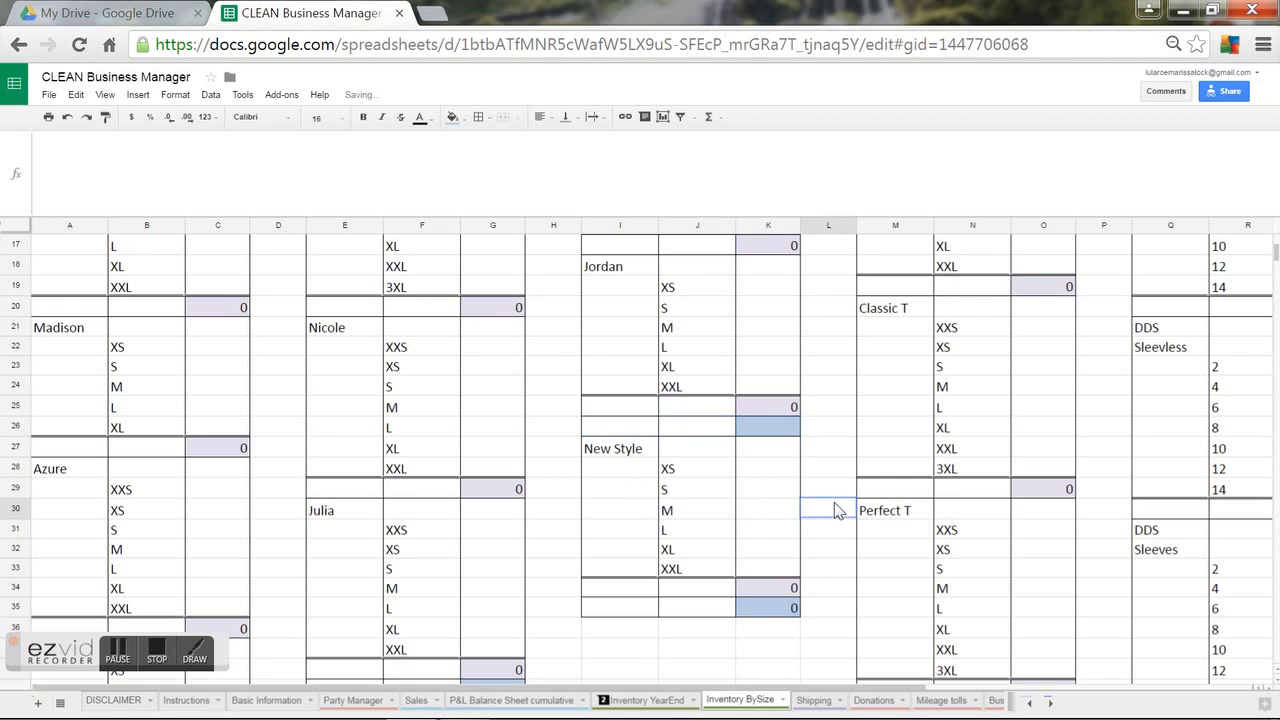
left_click_drag(588, 455, 776, 609)
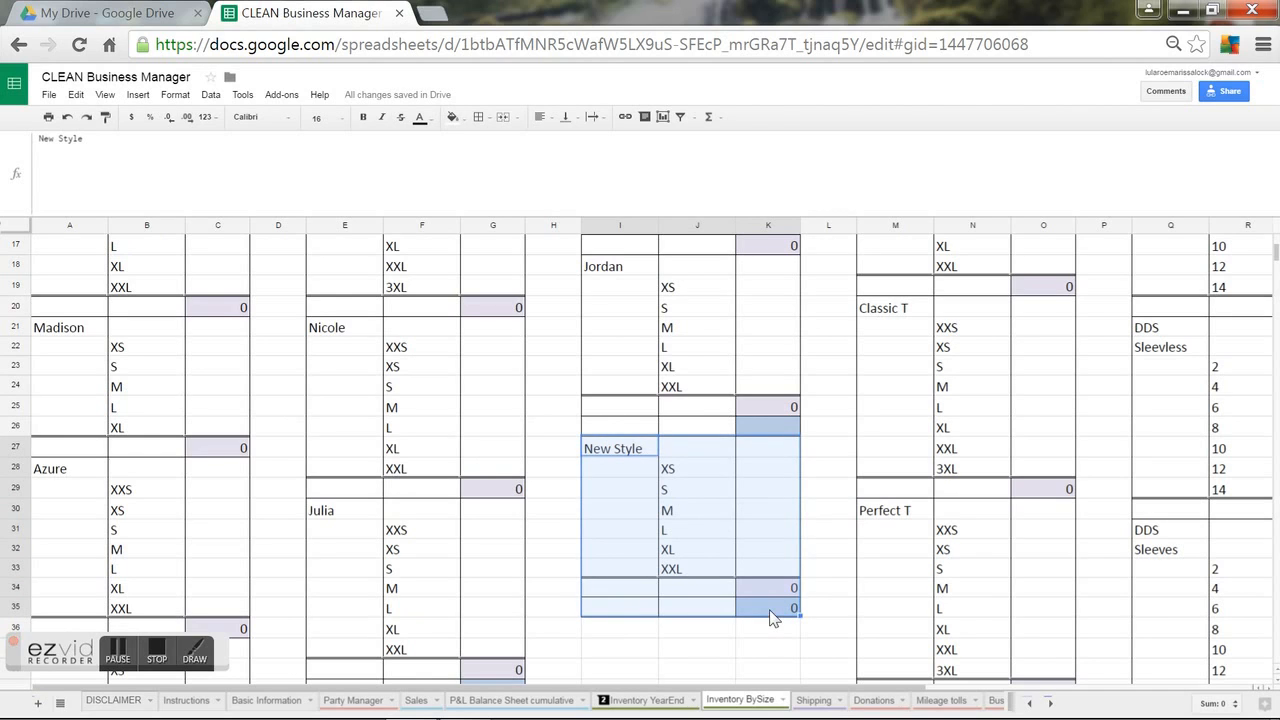
key("ctrl+x")
left_click(606, 433)
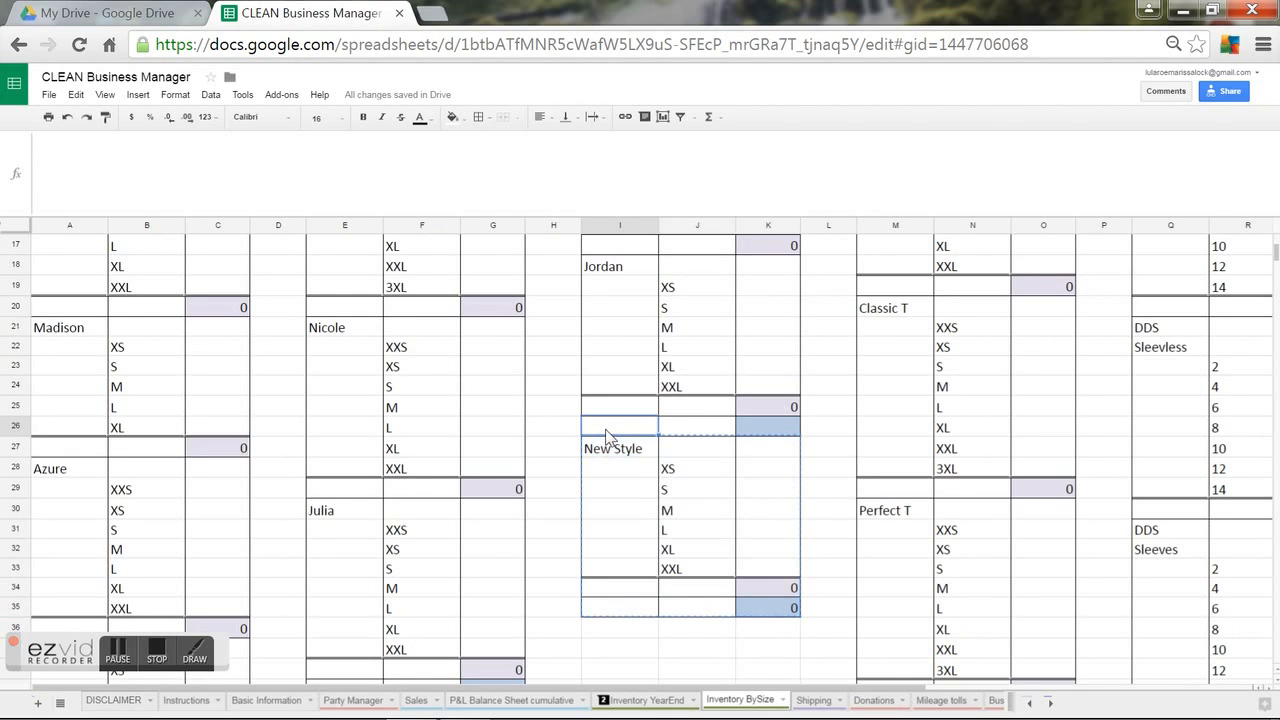
key("ctrl+v")
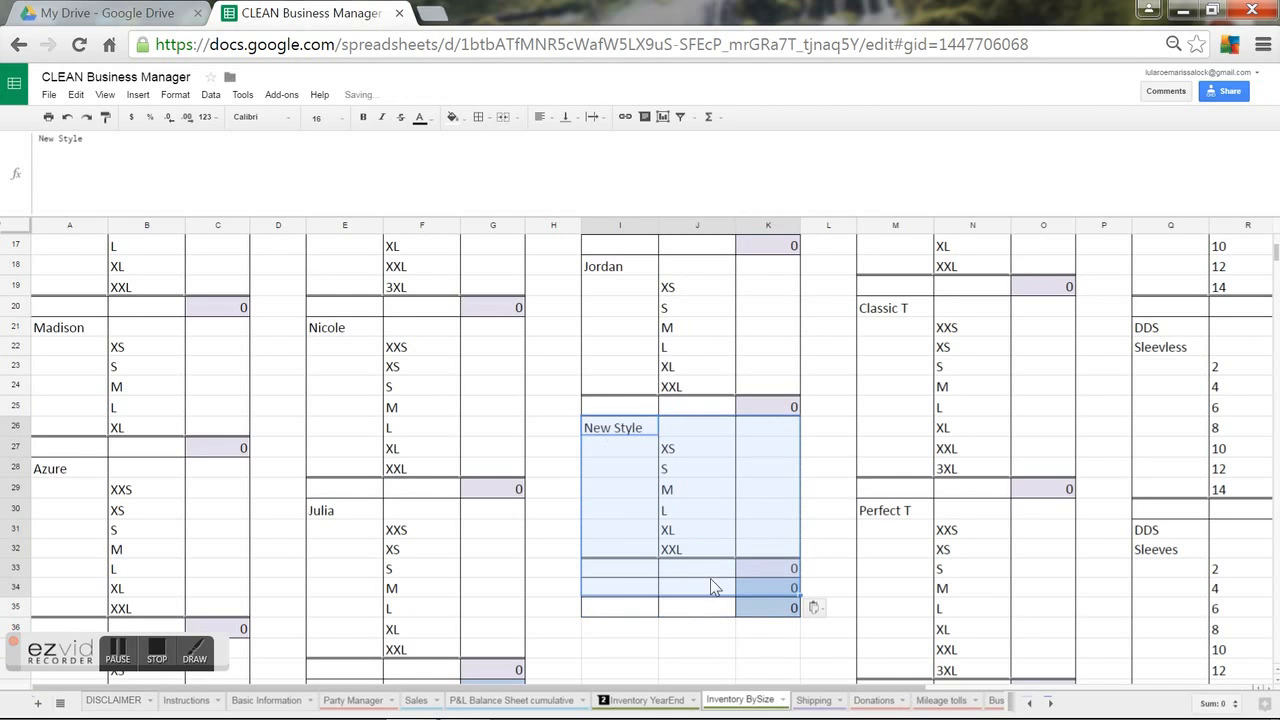
left_click(697, 628)
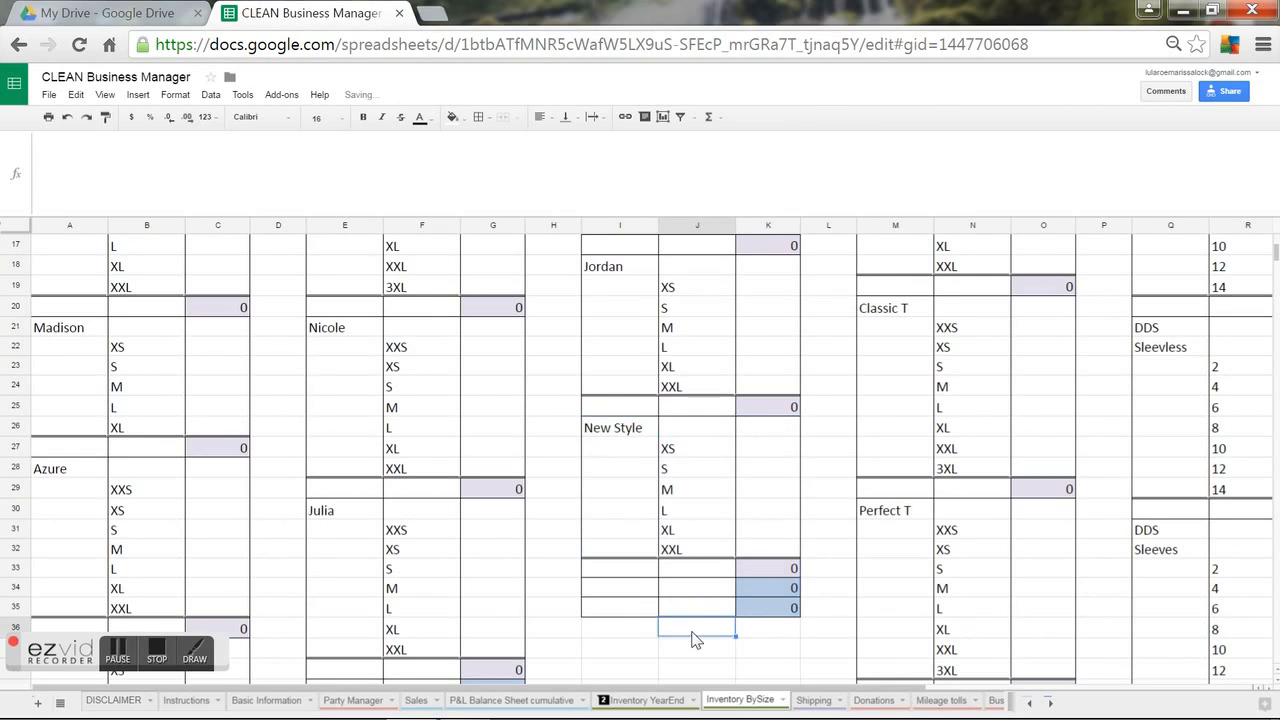
left_click(764, 574)
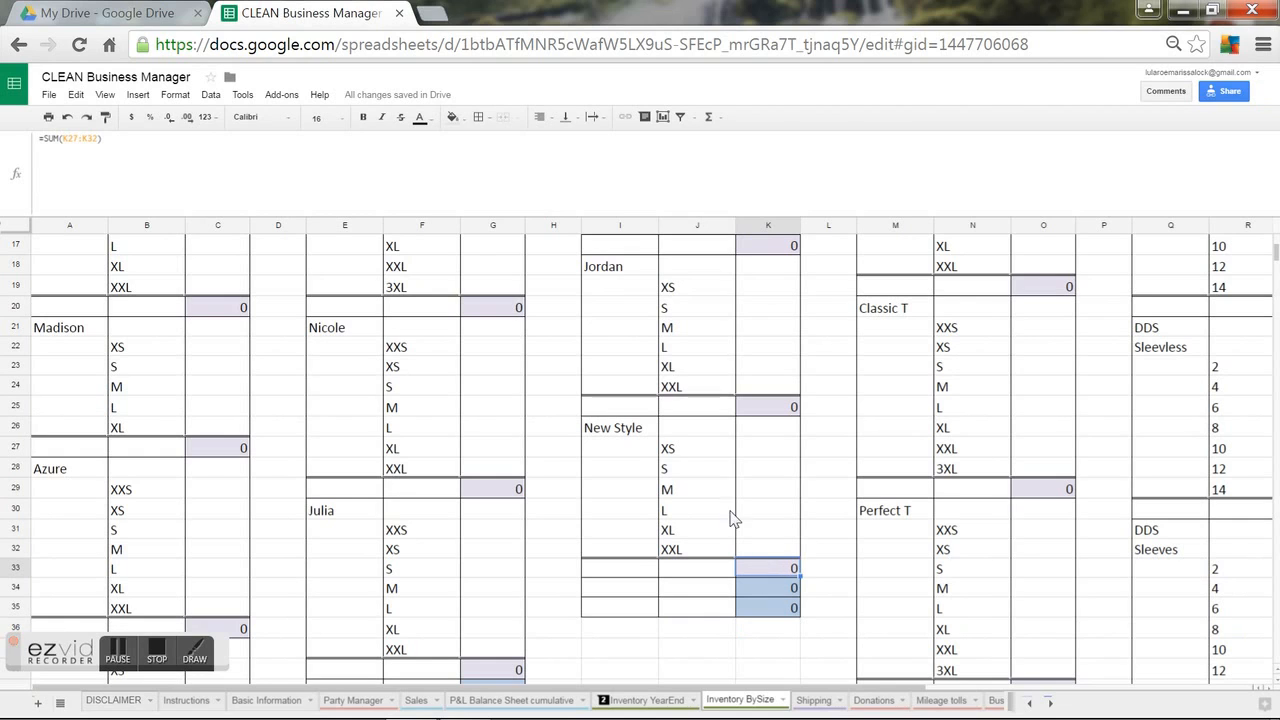
Correct the New Style total in K33 to =SUM(K26:K32).
left_click(512, 162)
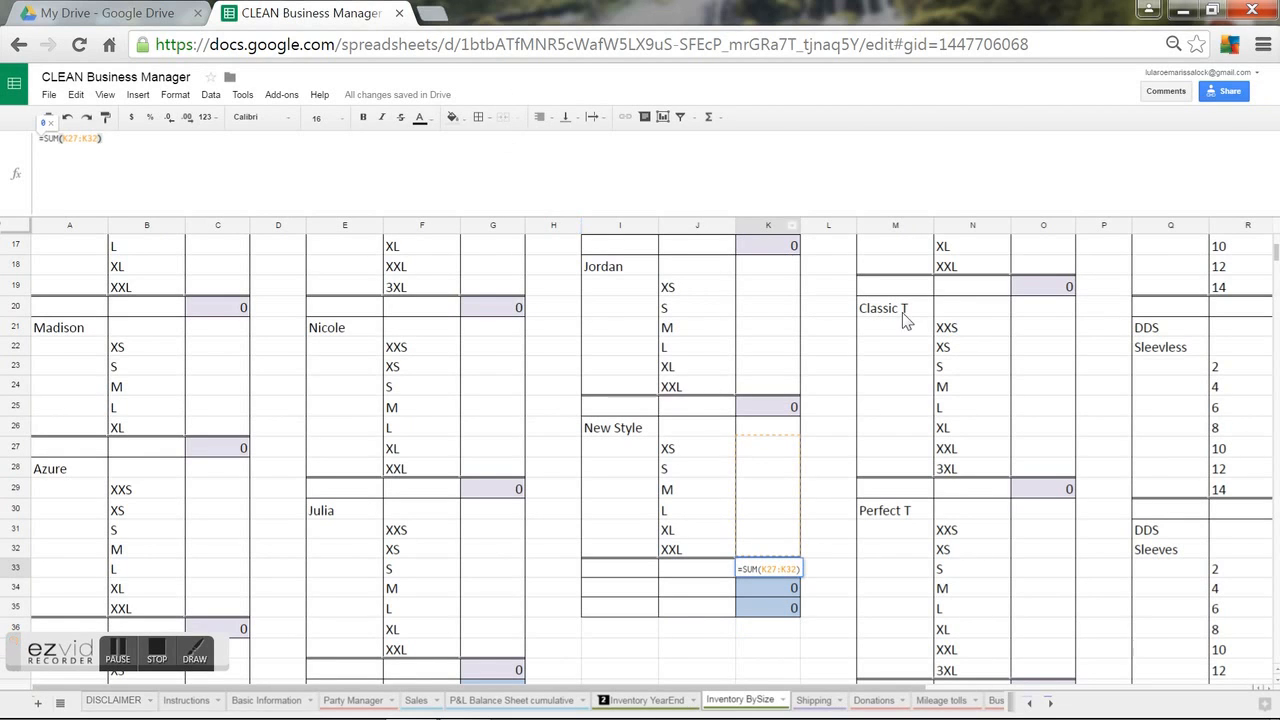
double_click(774, 568)
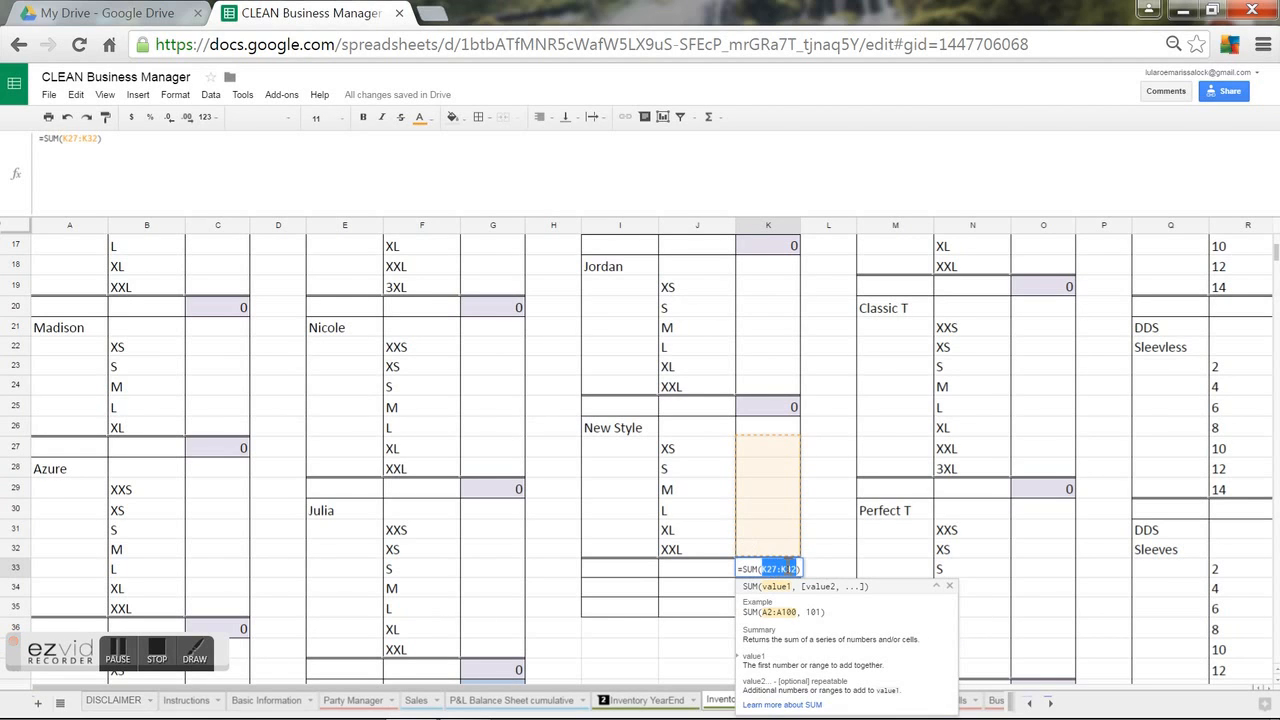
left_click(764, 431)
left_click_drag(764, 437, 760, 549)
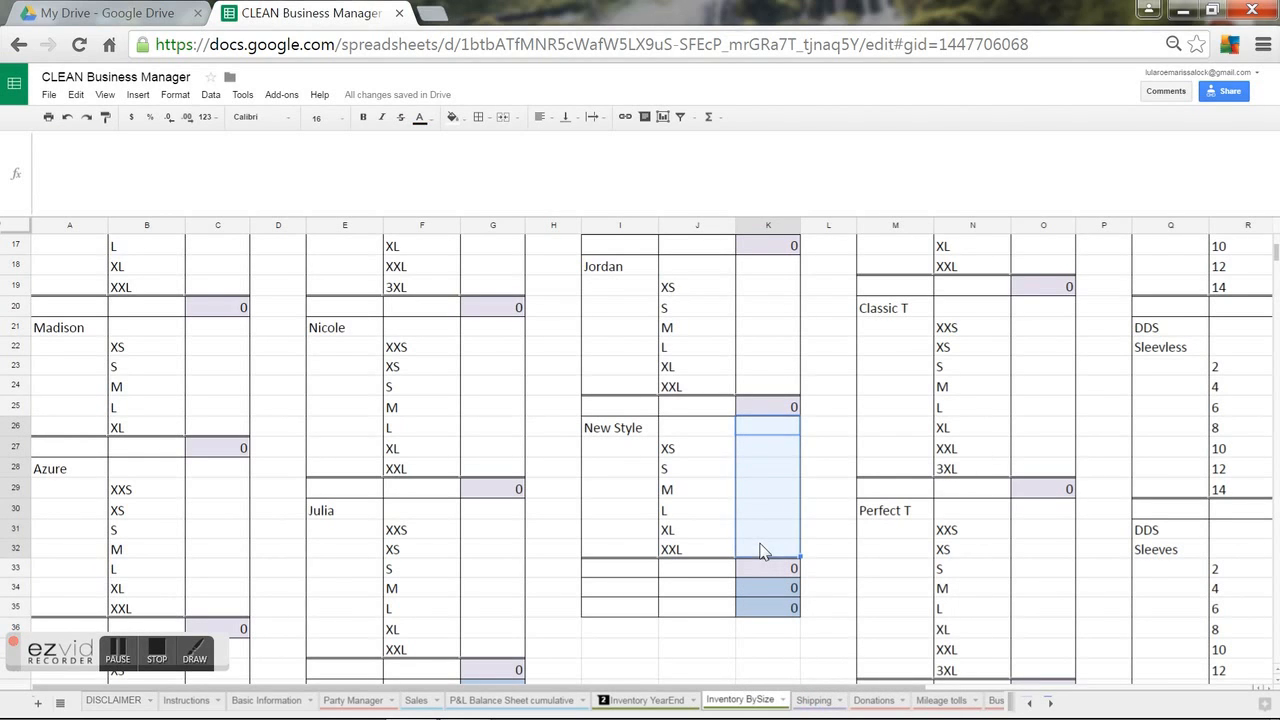
left_click(761, 568)
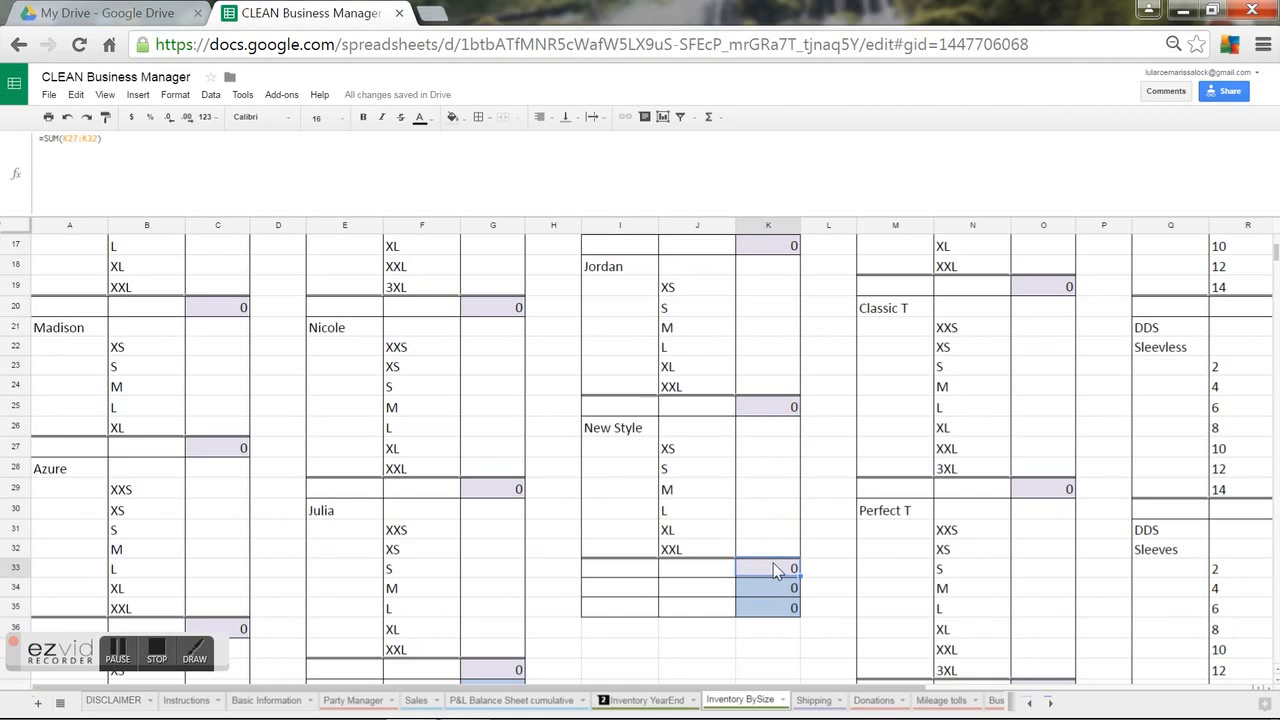
left_click(229, 208)
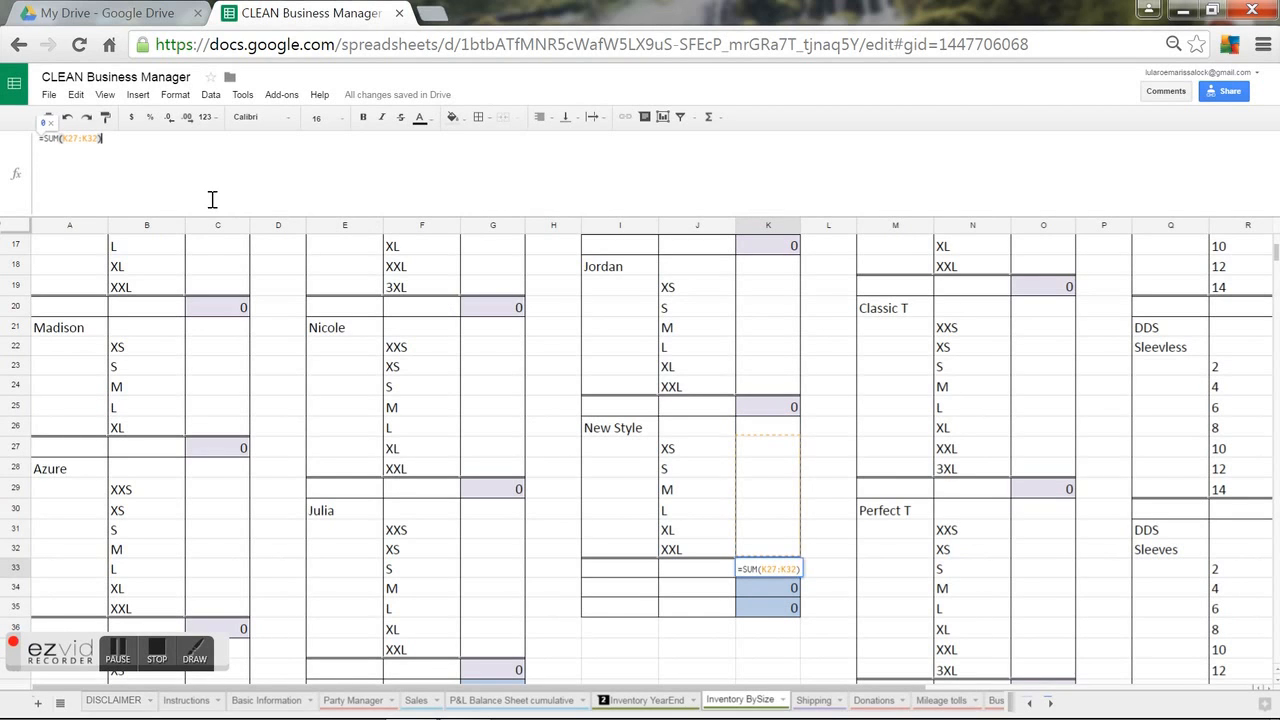
left_click(77, 137)
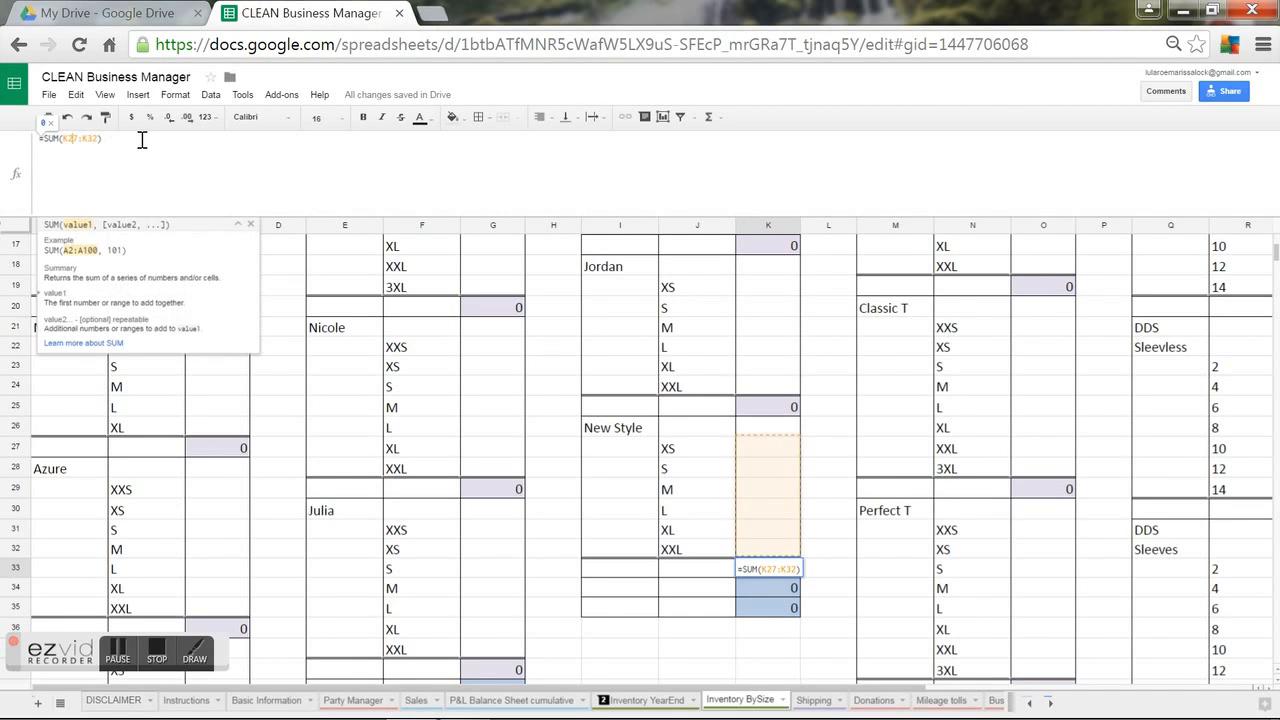
key("Return")
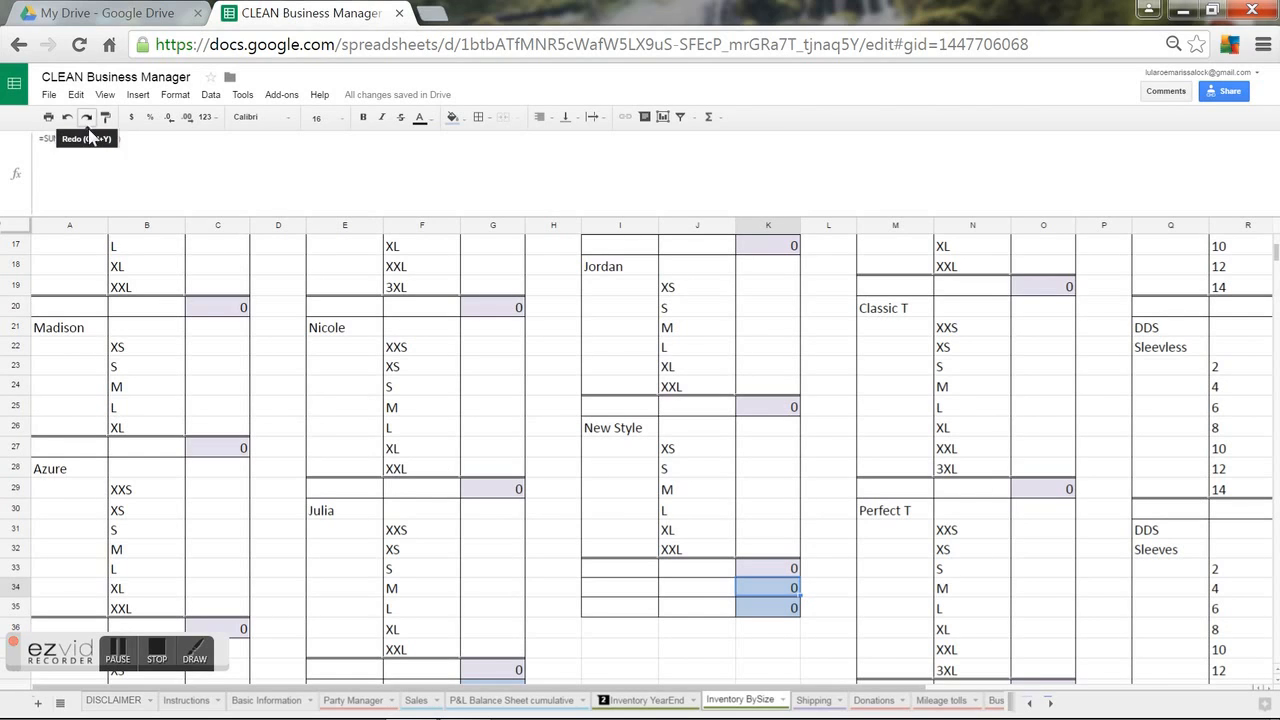
Add K9 to the leggings grand total so K34 reads =SUM(K33,K25,K17,K9).
left_click(165, 160)
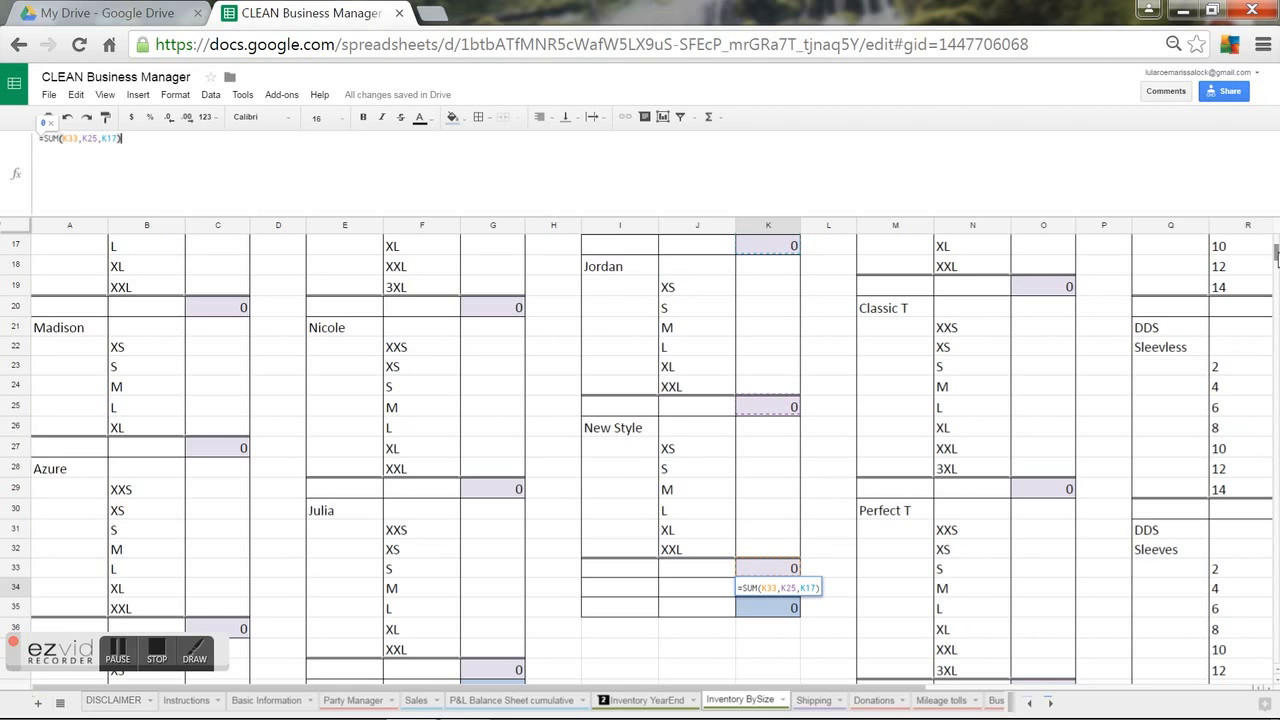
scroll(1270, 255, "up", 5)
scroll(1275, 250, "down", 6)
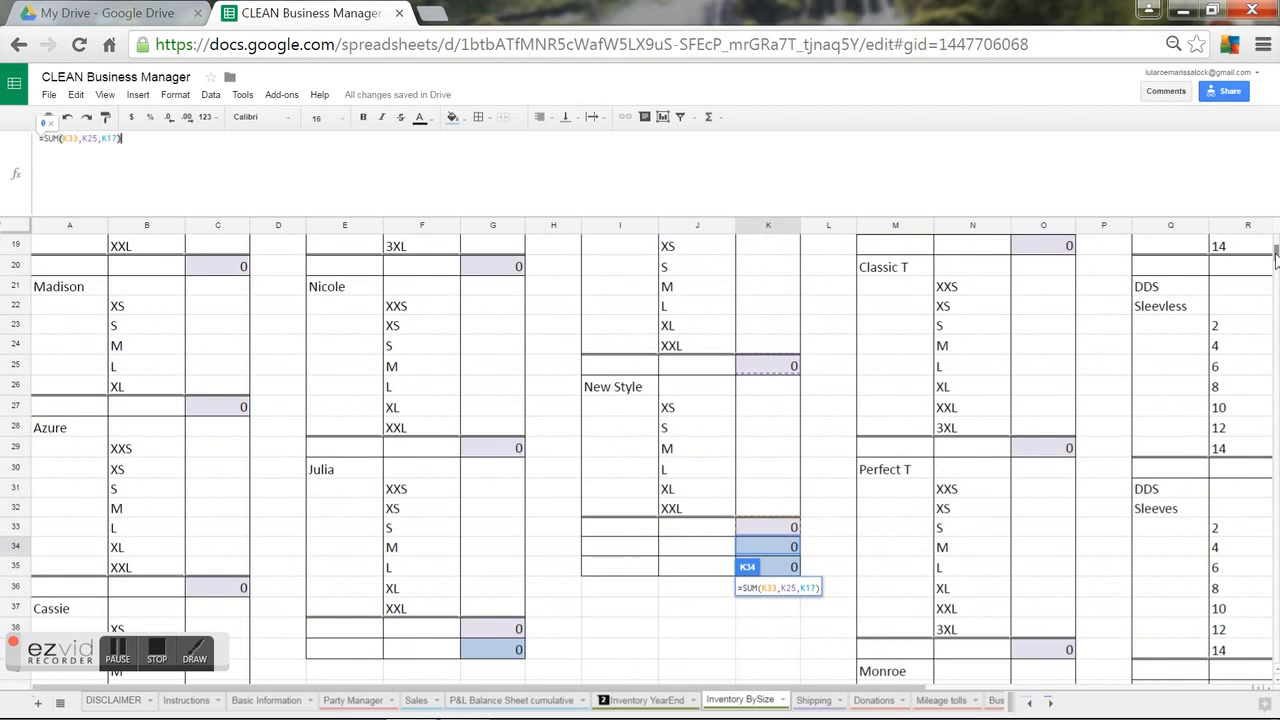
scroll(1275, 258, "up", 6)
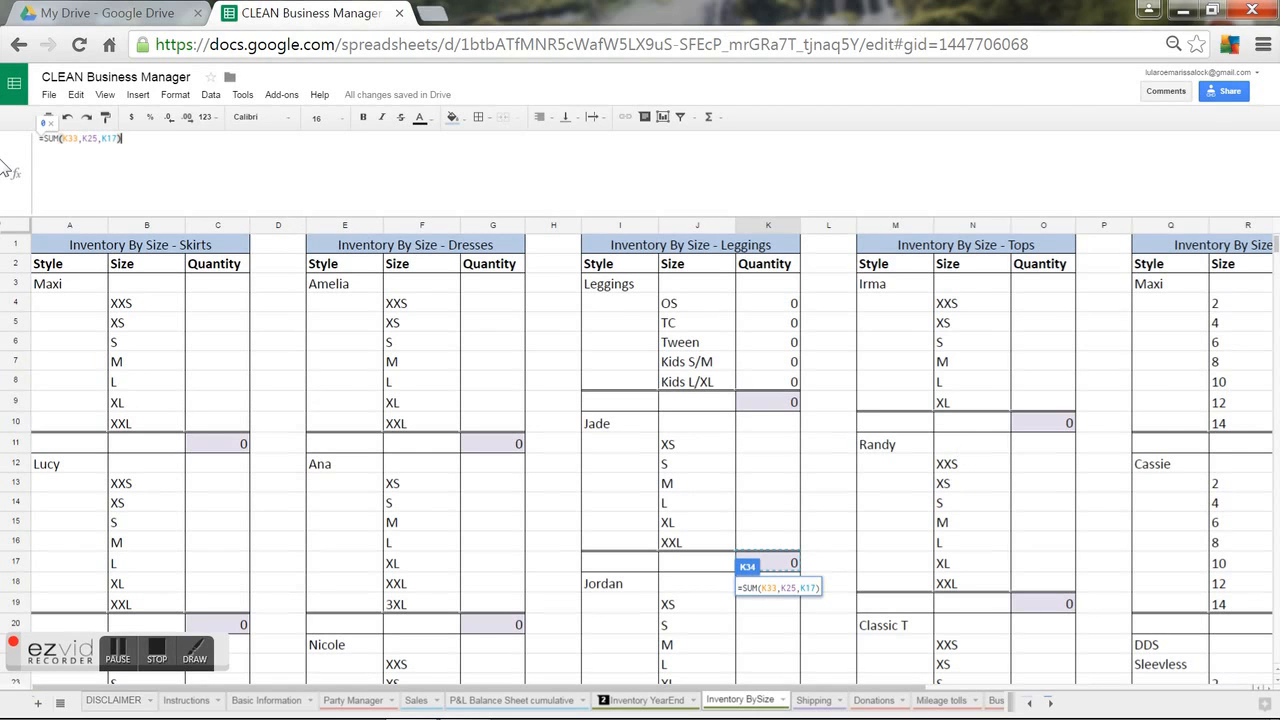
left_click(102, 138)
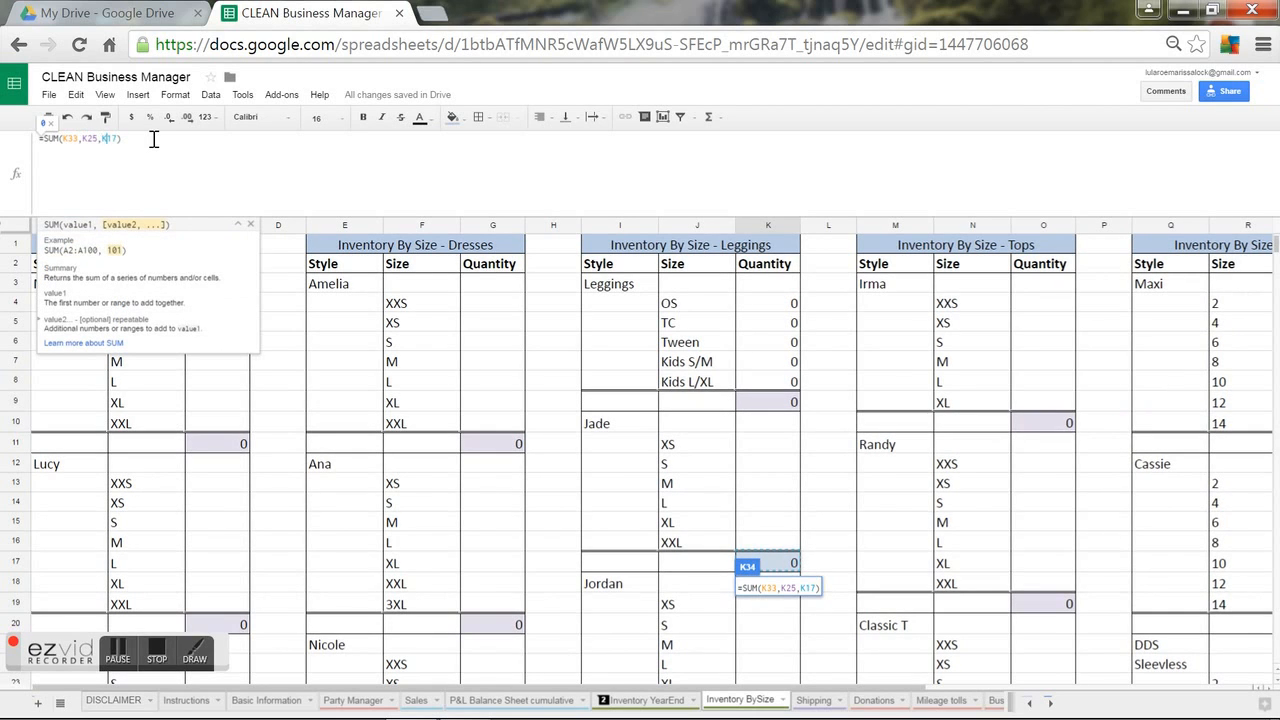
type(",")
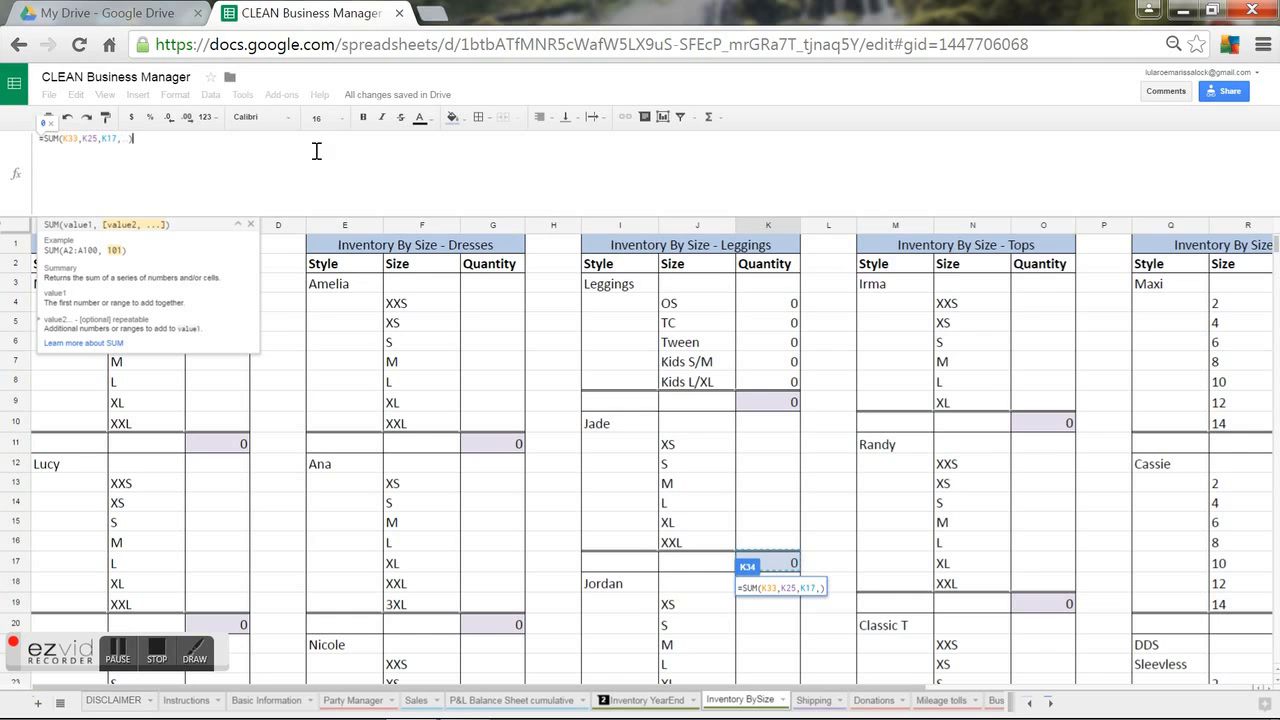
left_click(756, 404)
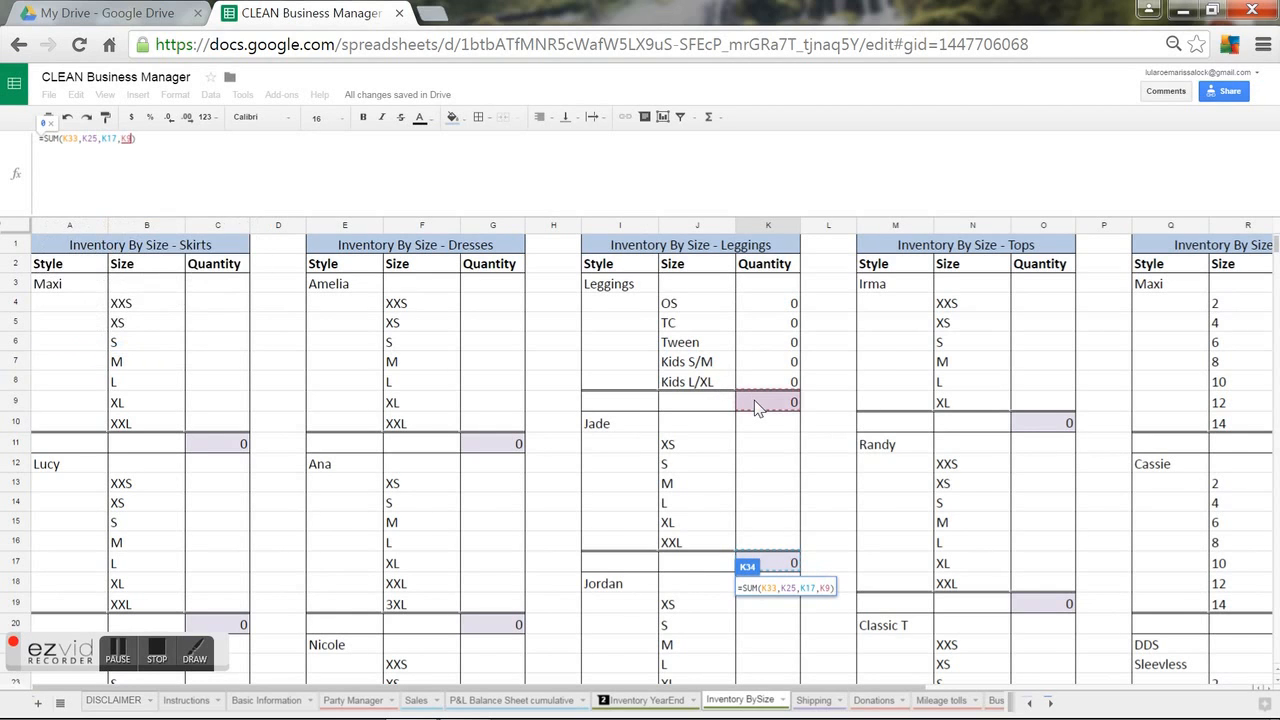
key("Return")
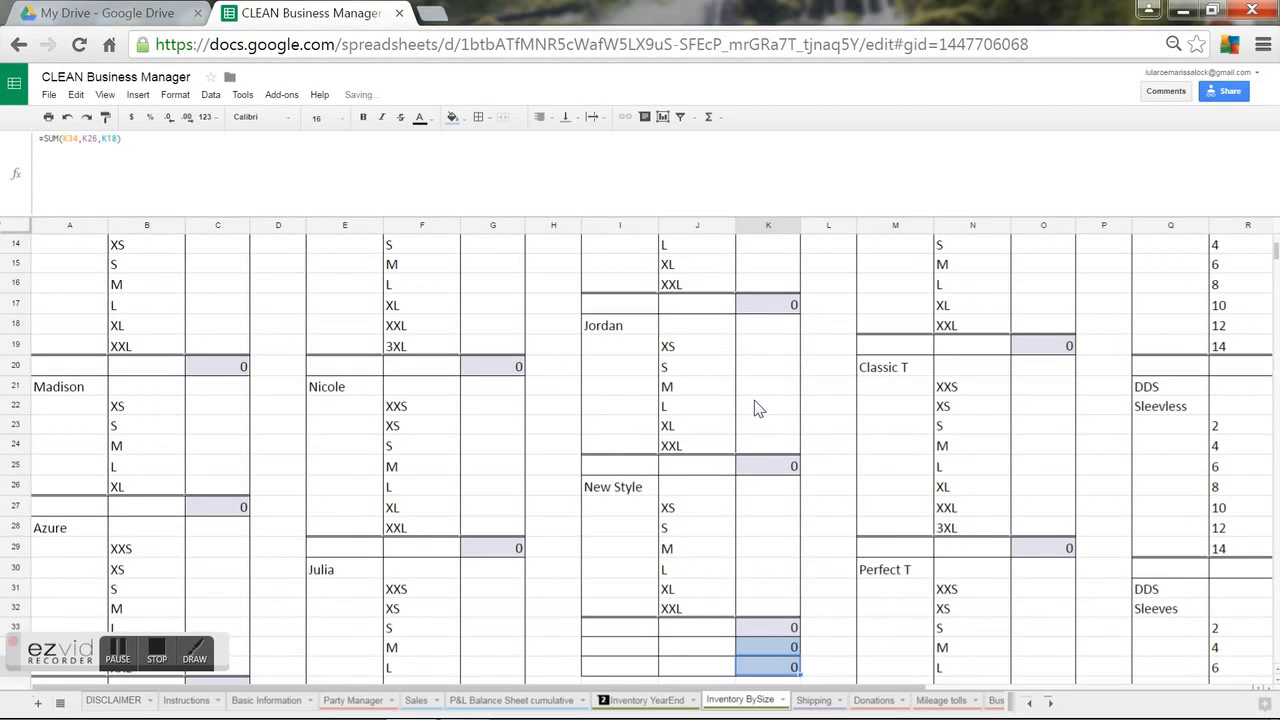
Review the New Style cells and K33/K34 totals, then switch to Inventory YearEnd.
left_click(811, 654)
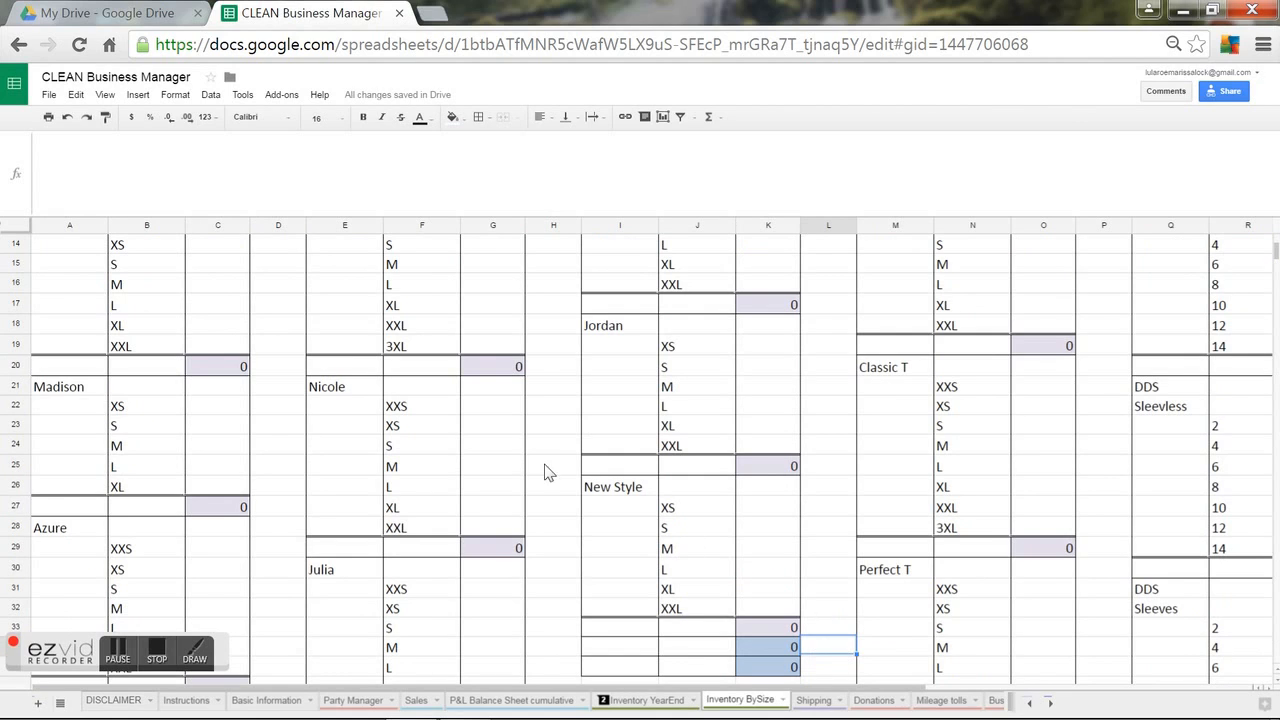
left_click(780, 512)
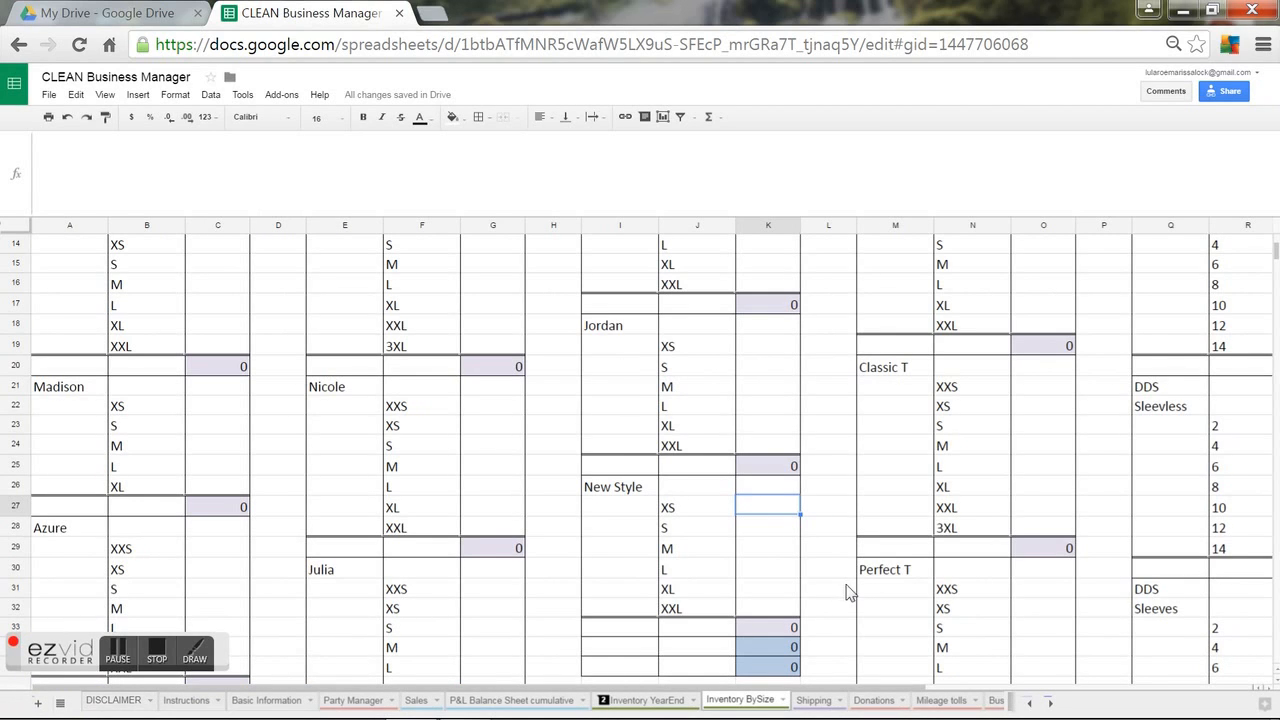
left_click(622, 487)
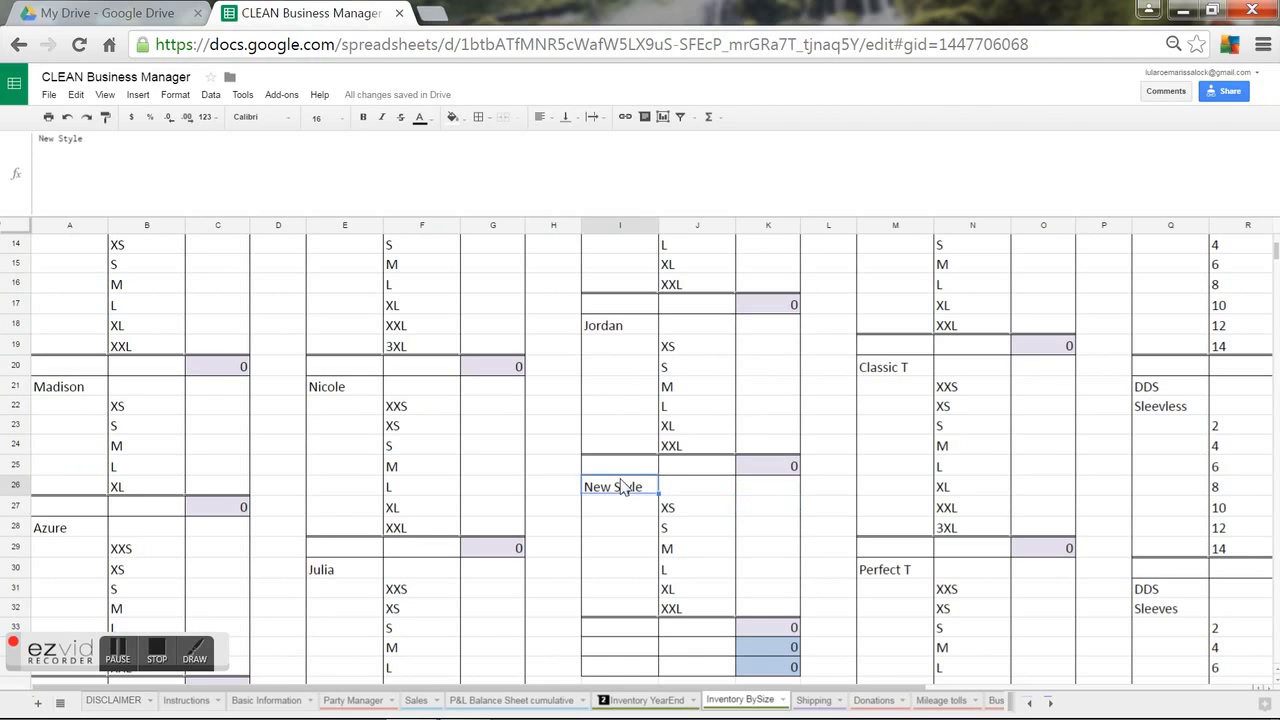
left_click(750, 494)
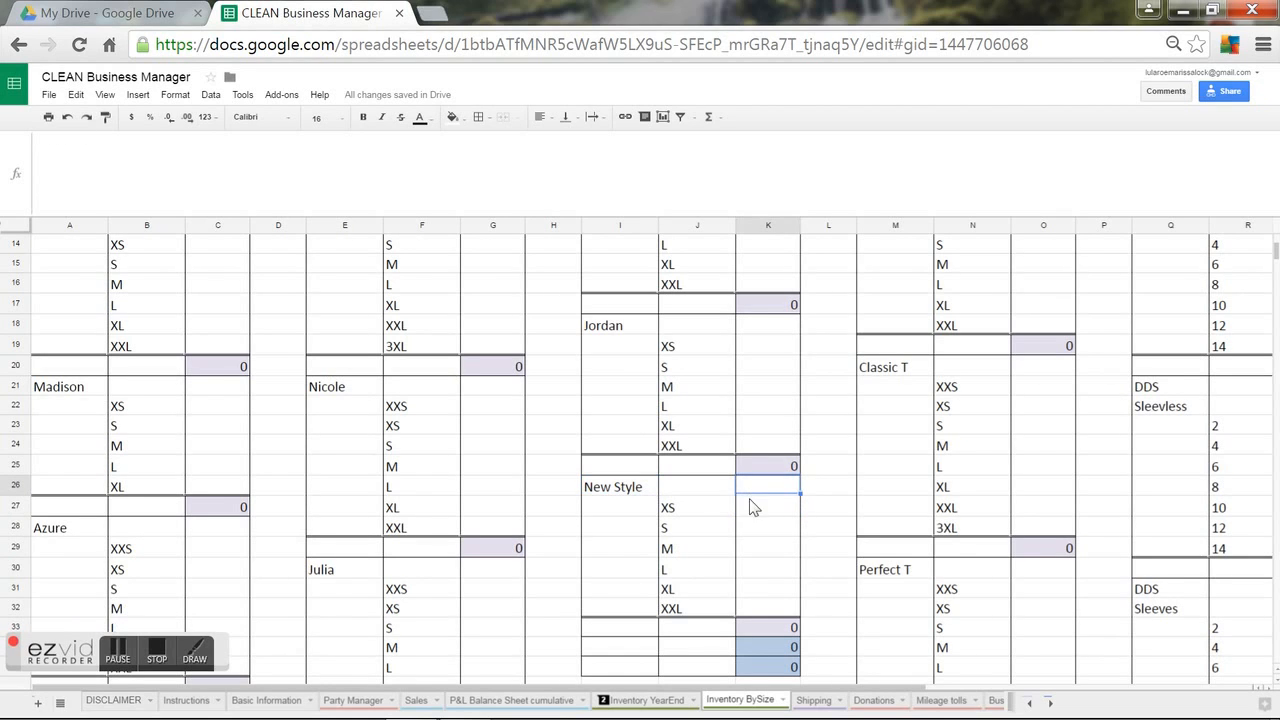
left_click(760, 621)
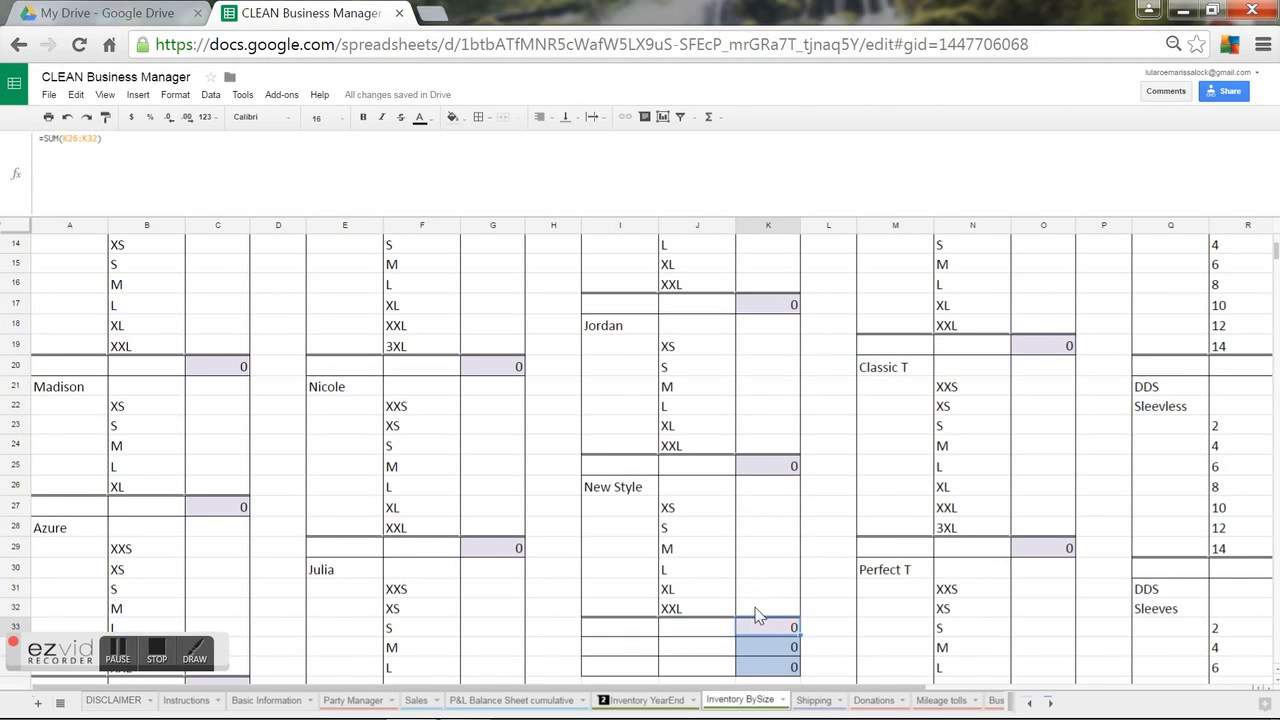
key("Return")
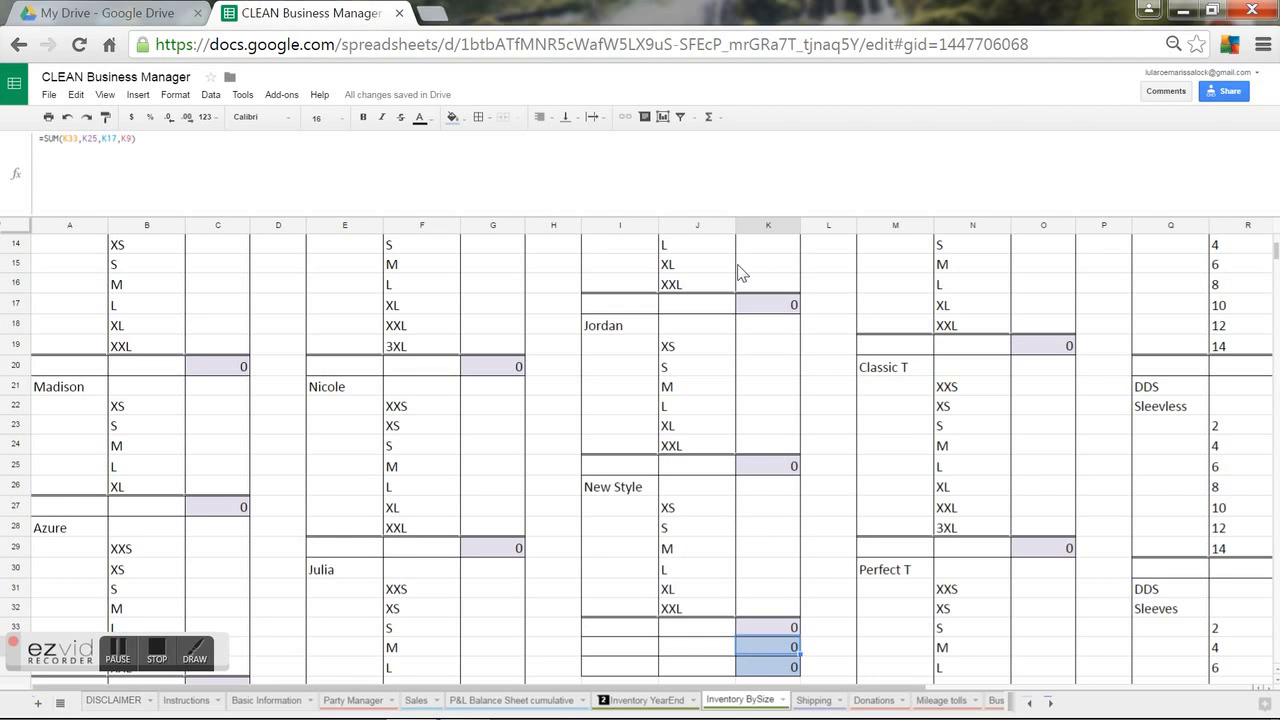
left_click(632, 697)
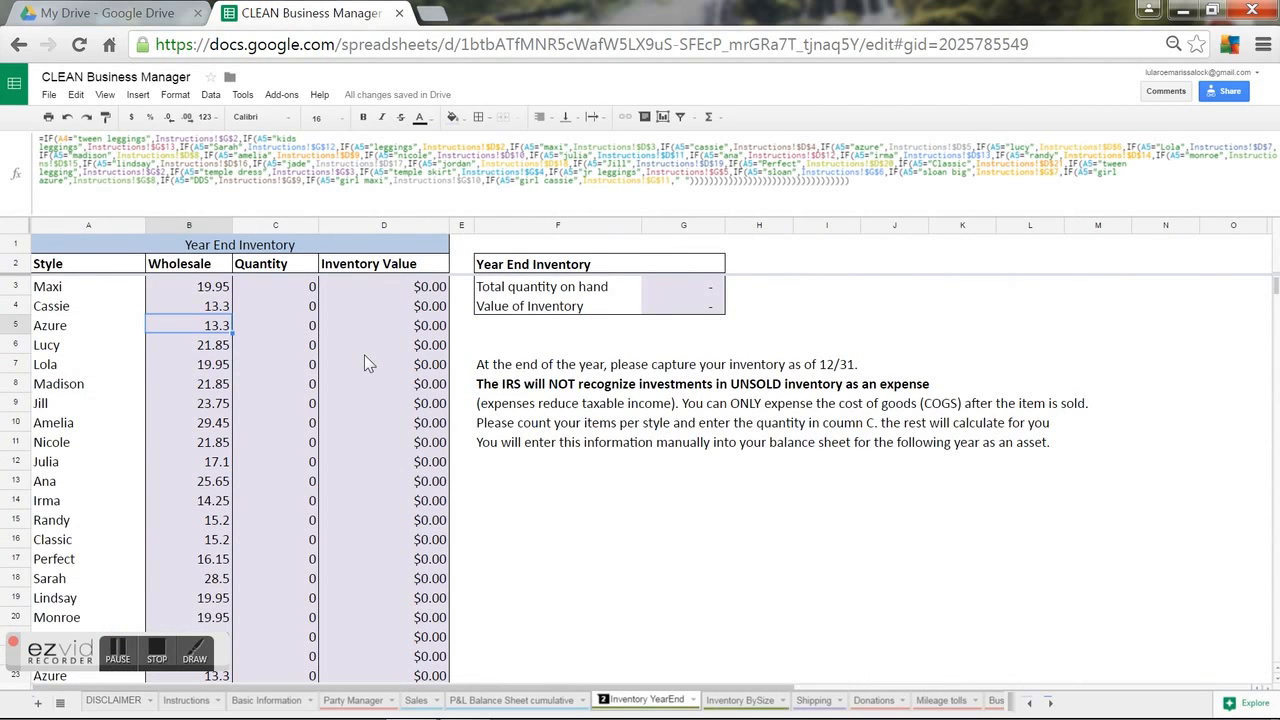
Inspect how C4's quantity is linked and locate New Style's quantity cell C32.
left_click(297, 310)
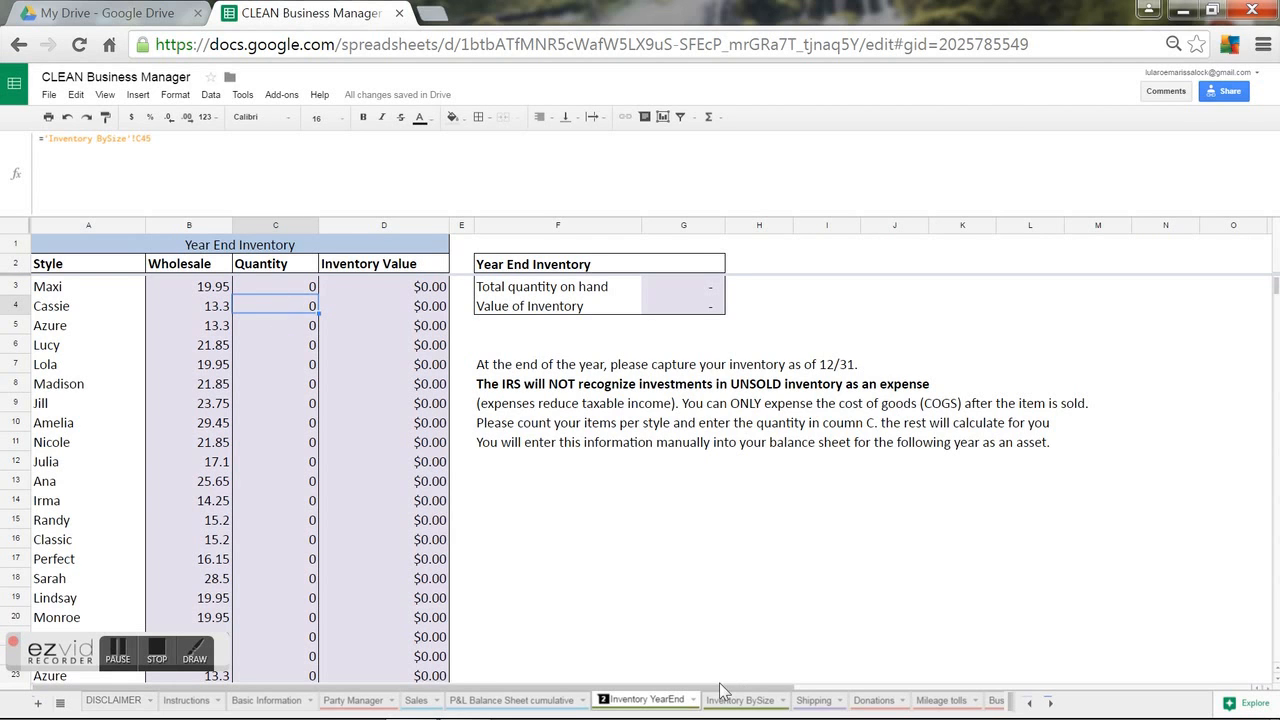
left_click(692, 660)
scroll(692, 656, "down", 4)
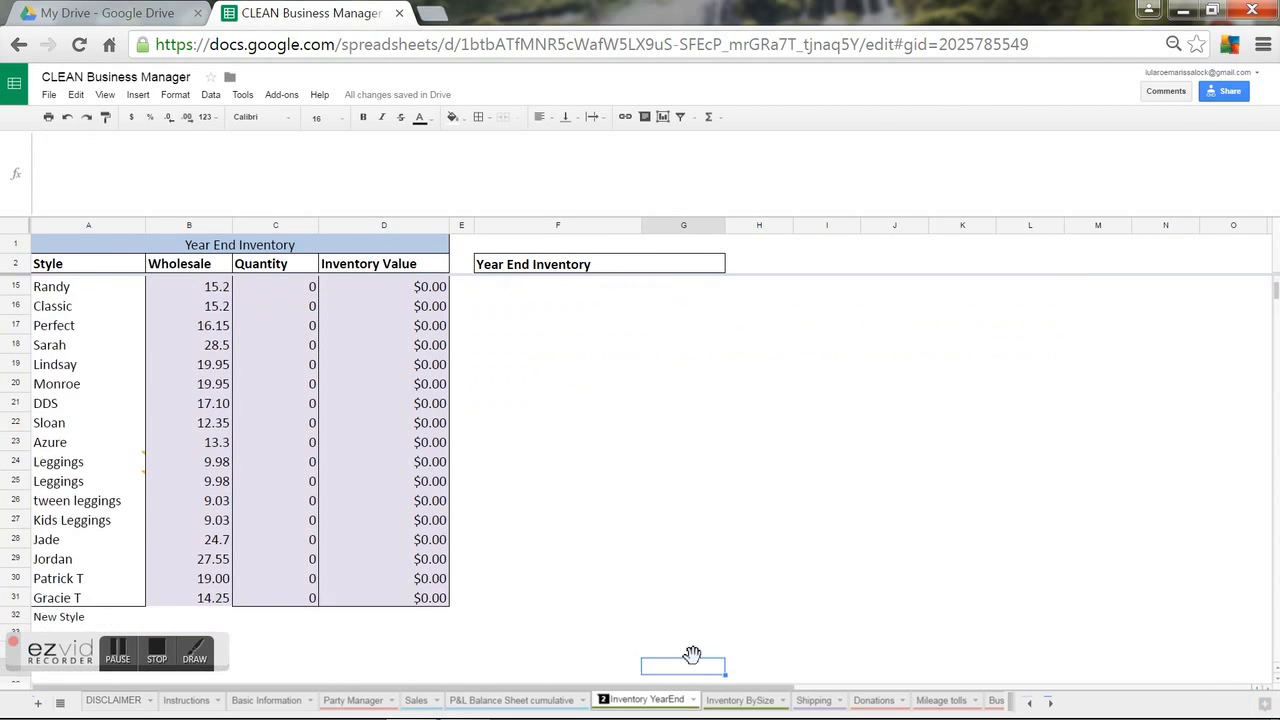
scroll(692, 656, "down", 2)
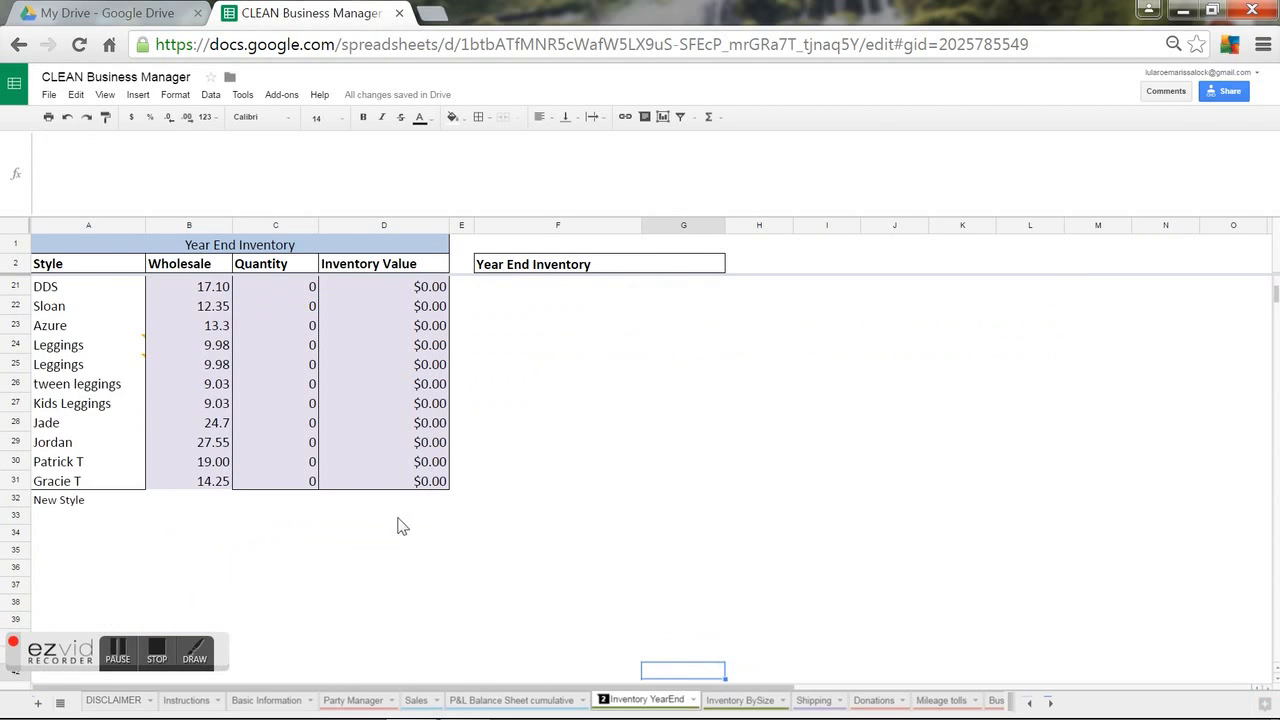
left_click(281, 486)
left_click(281, 497)
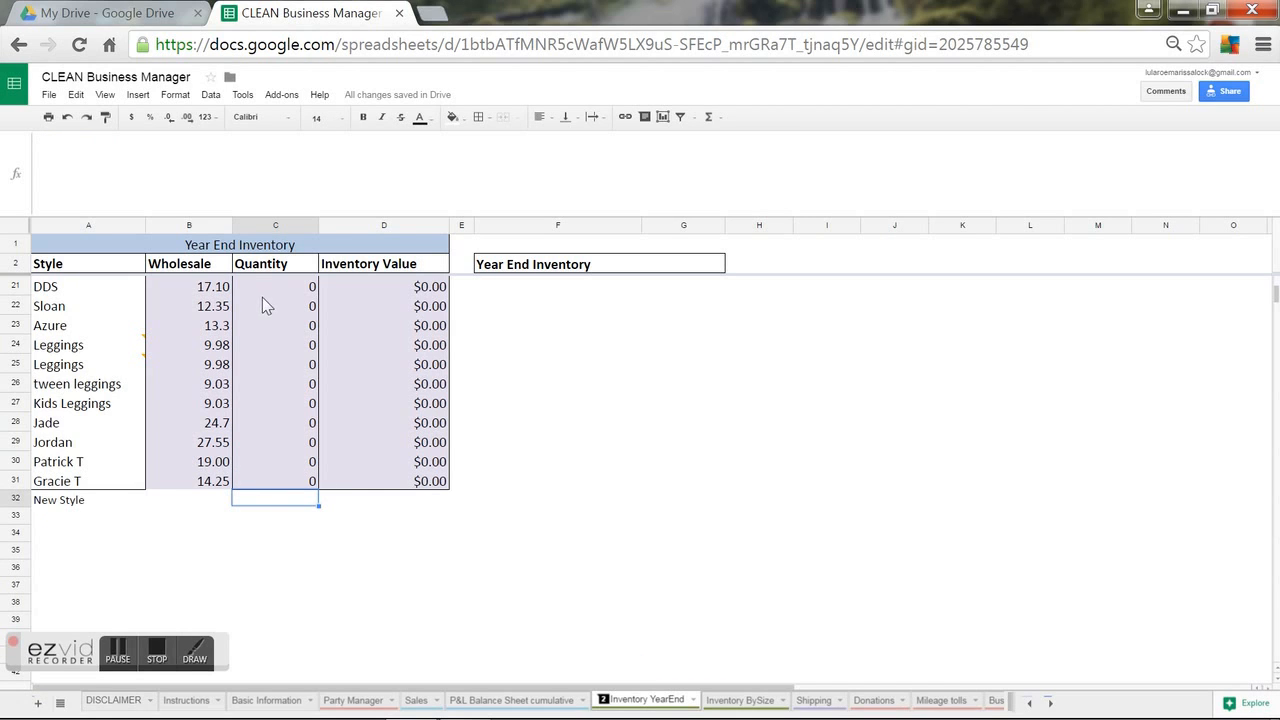
Set C32 to ='Inventory BySize'!K33 and return to the Inventory BySize sheet.
left_click(221, 183)
type("=")
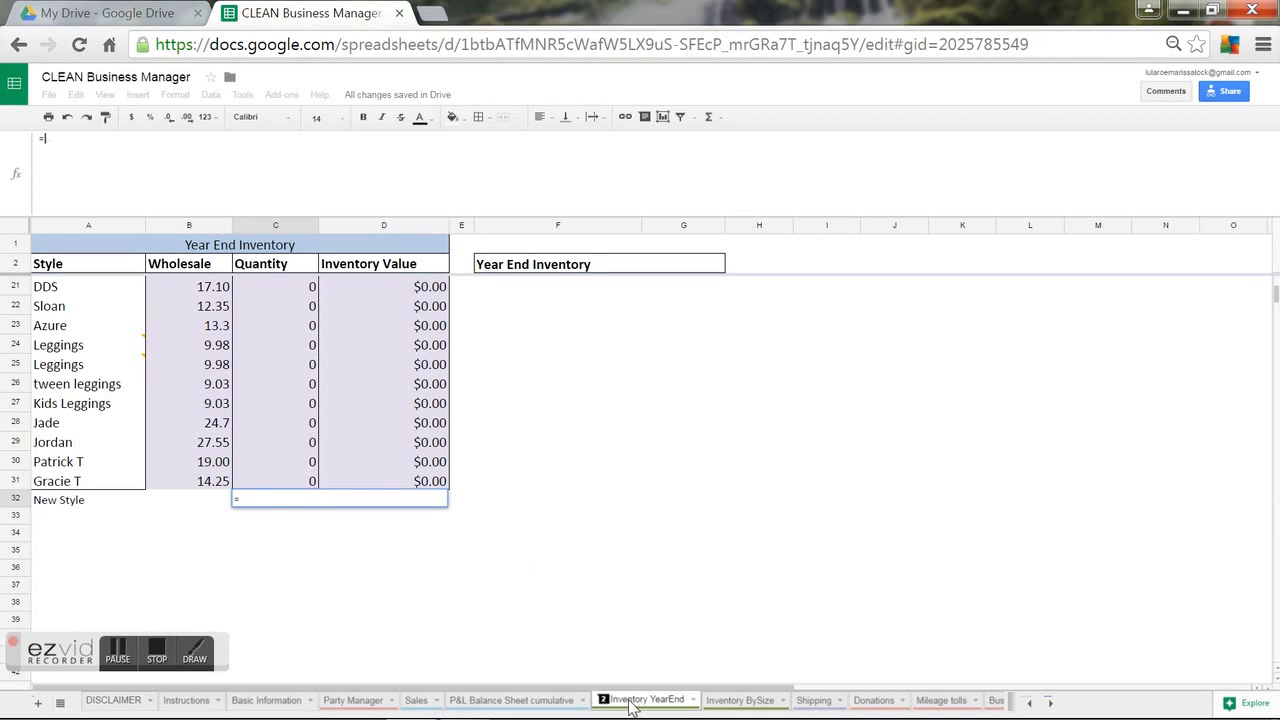
left_click(738, 700)
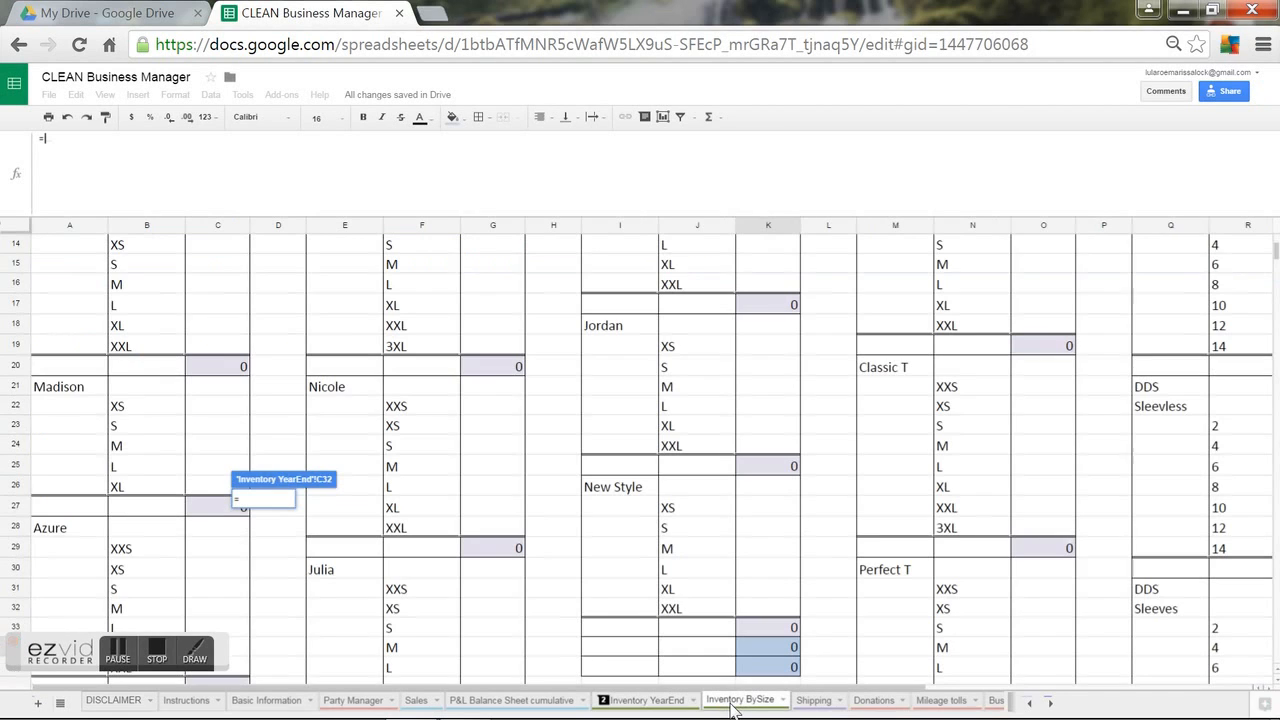
left_click(781, 635)
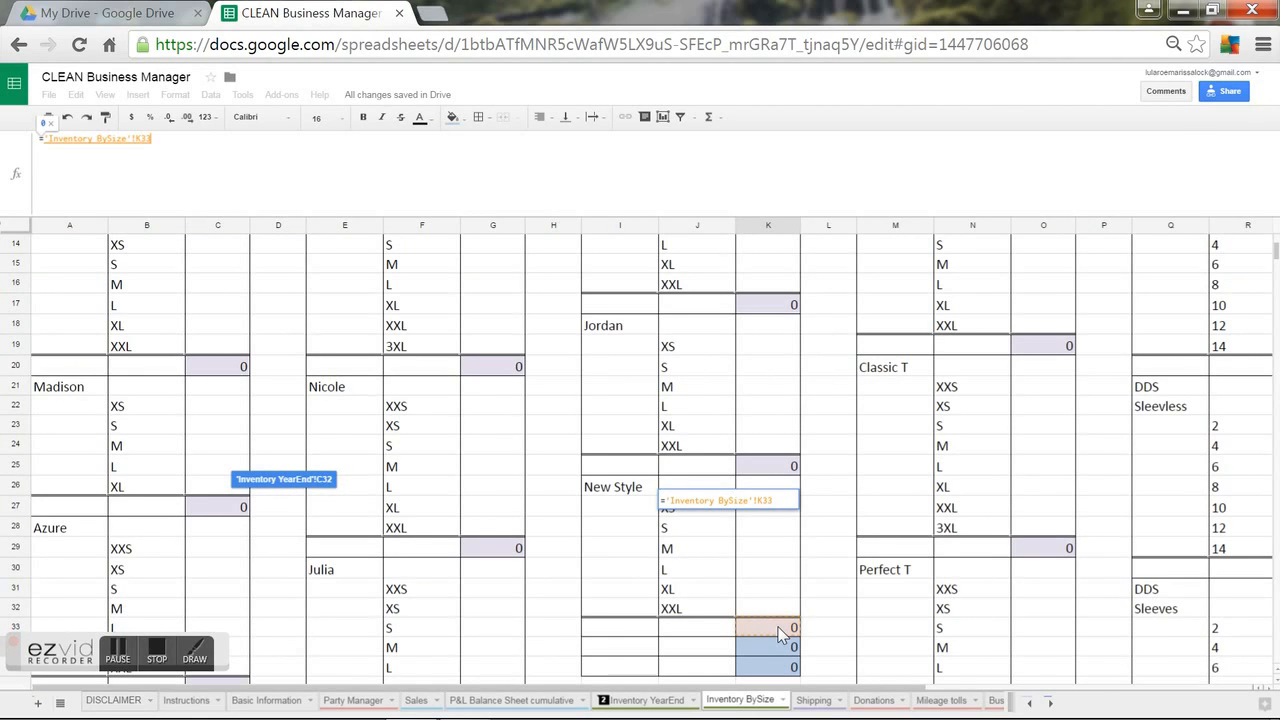
key("Return")
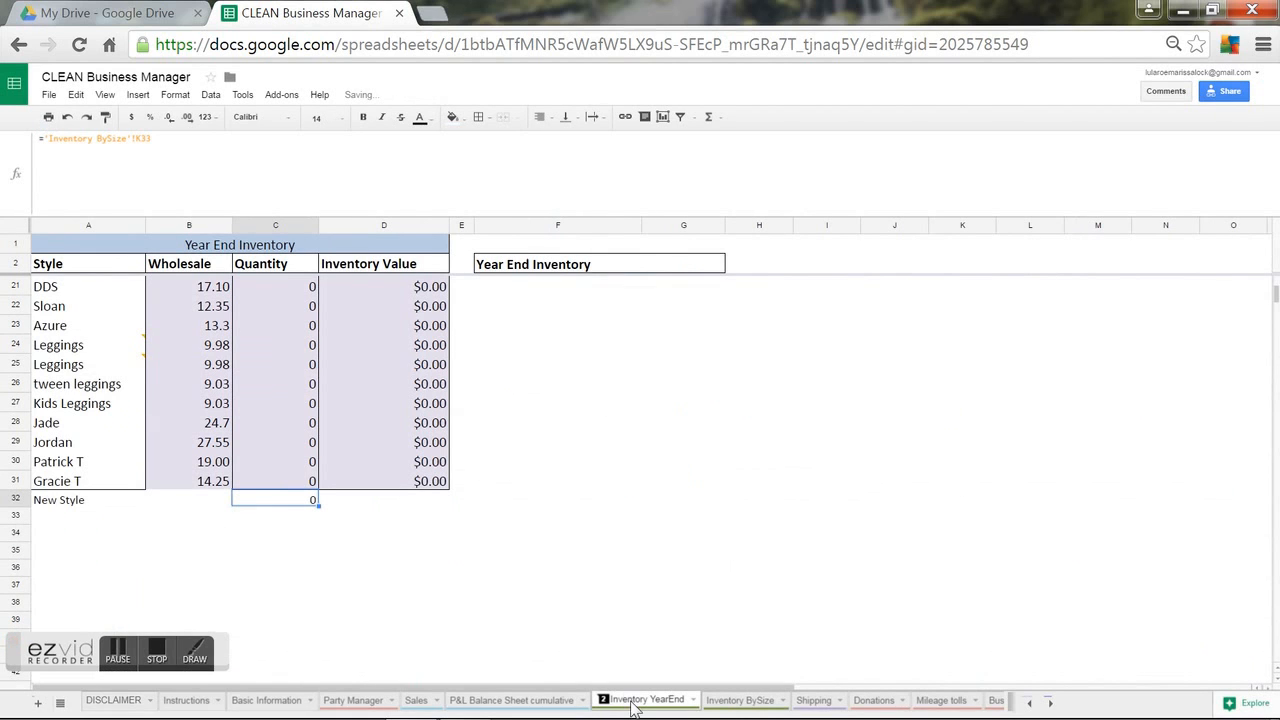
left_click(740, 700)
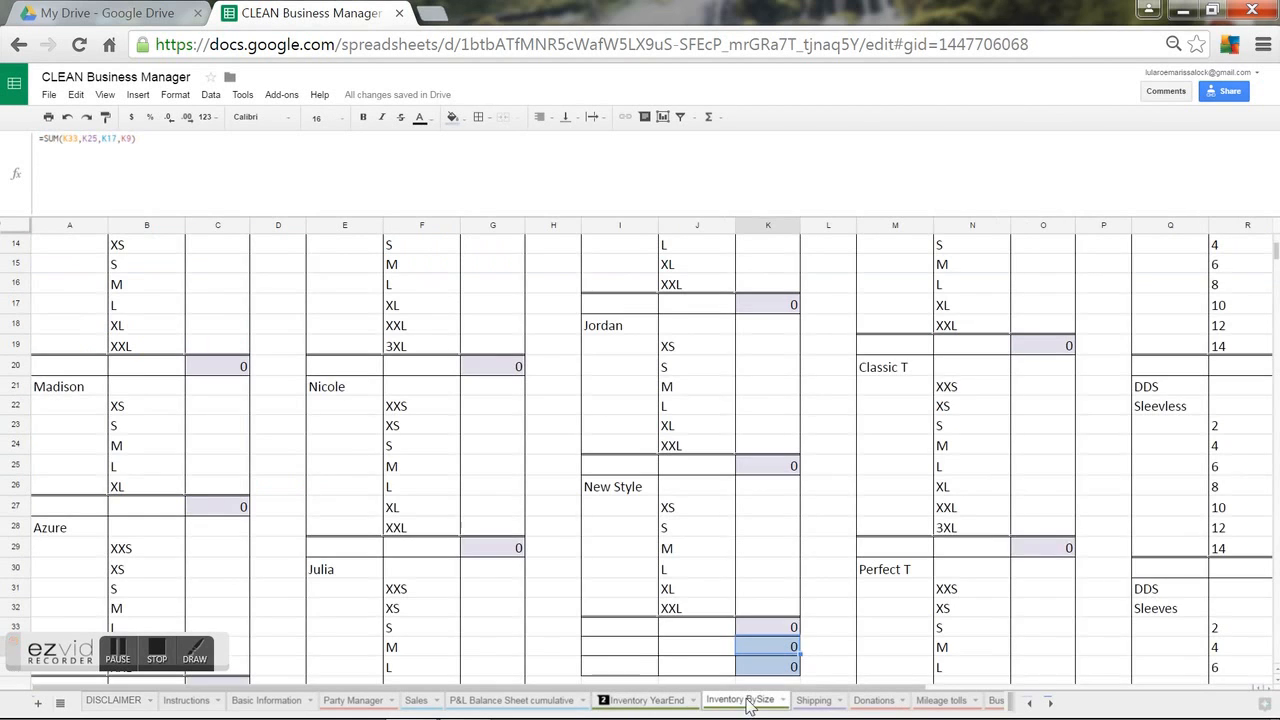
Enter a test quantity of 1 for New Style size M in K29.
left_click(766, 550)
type("1\\")
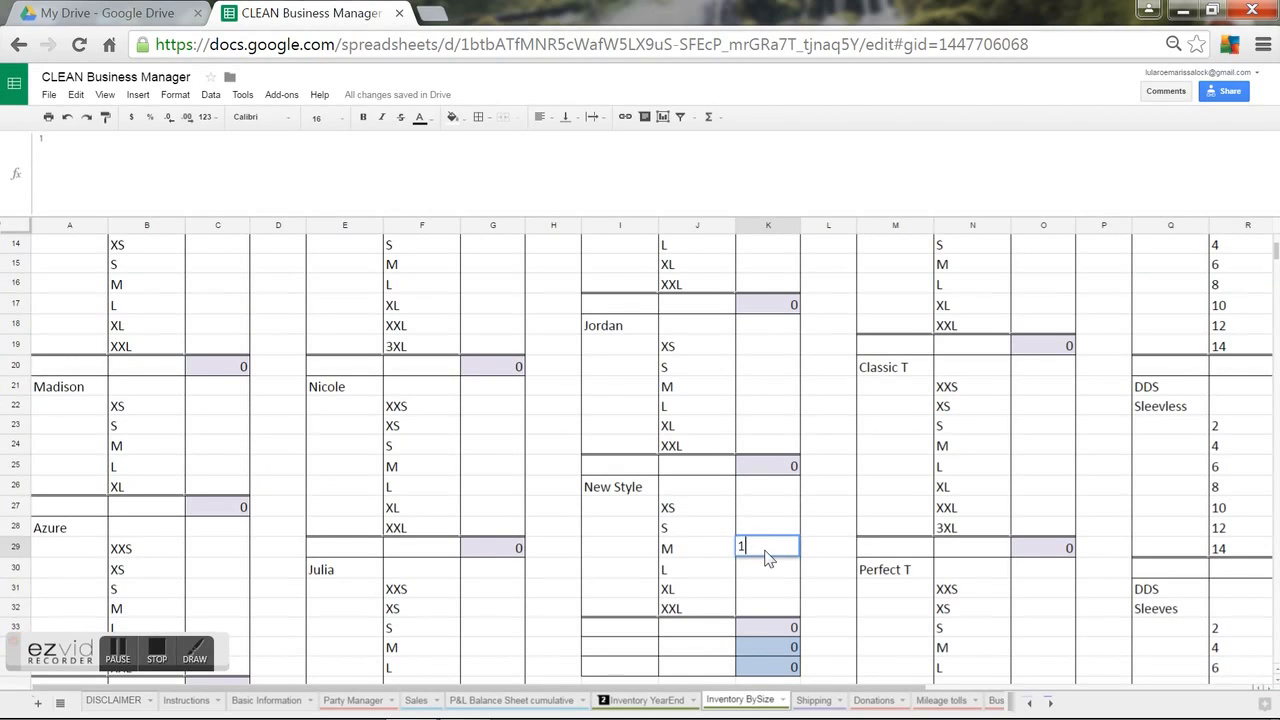
key("Return")
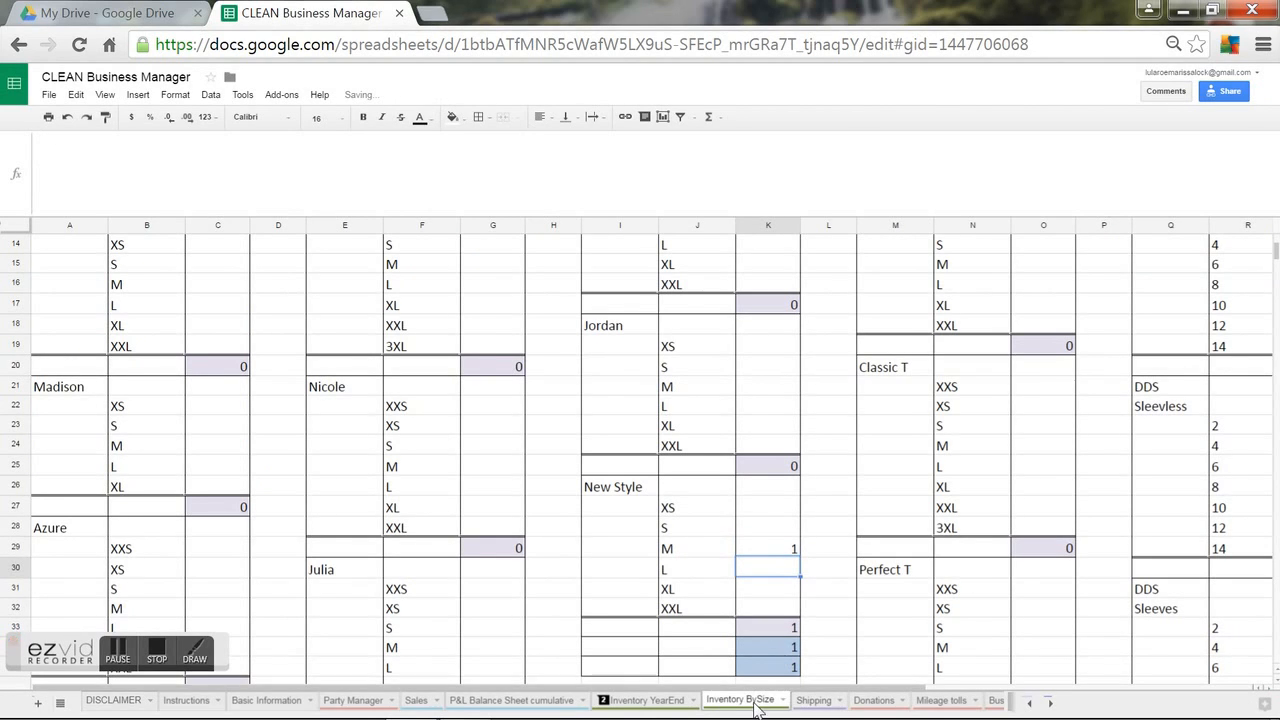
On Inventory YearEnd, fill D31's inventory value formula down to D32 and inspect B32.
left_click(642, 700)
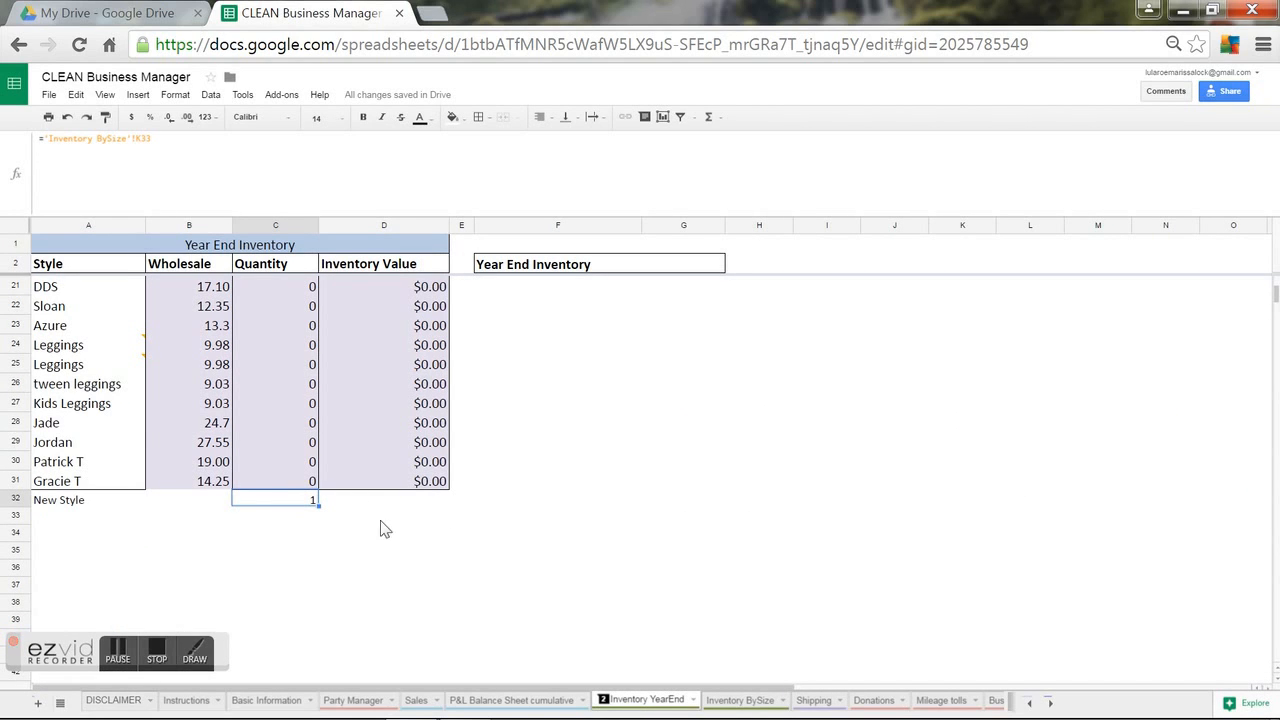
left_click(395, 487)
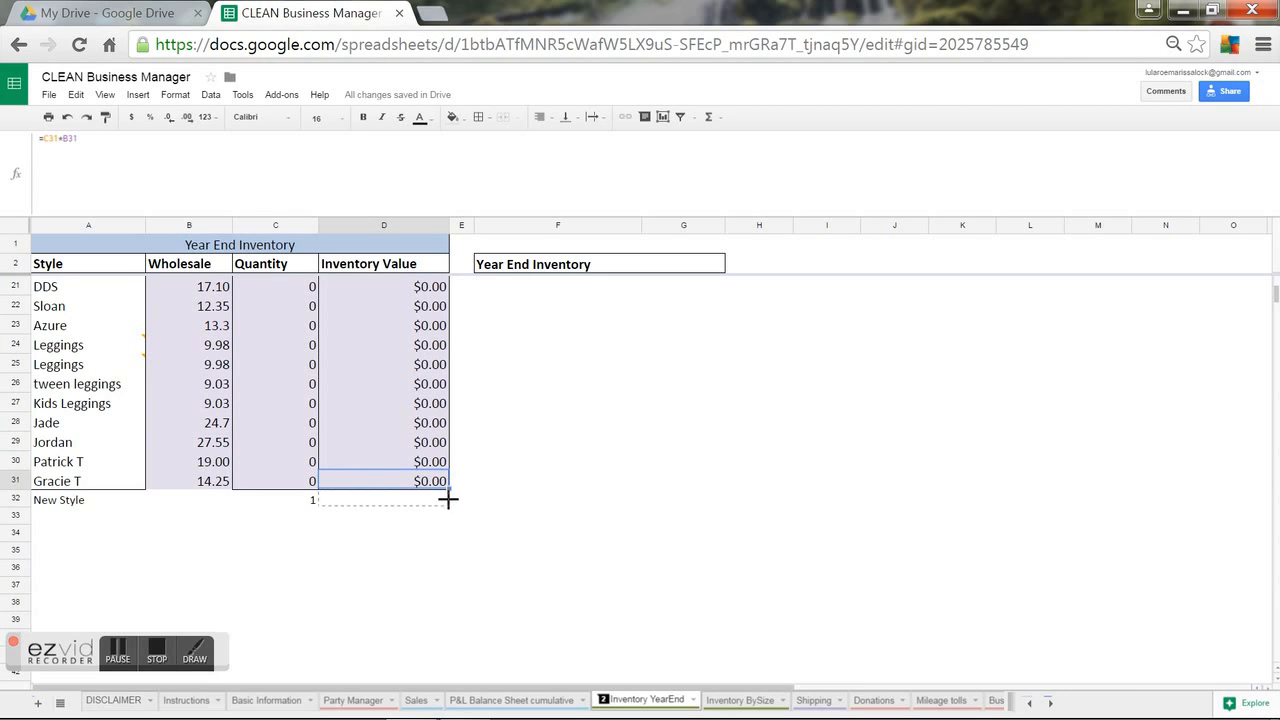
left_click_drag(447, 499, 447, 505)
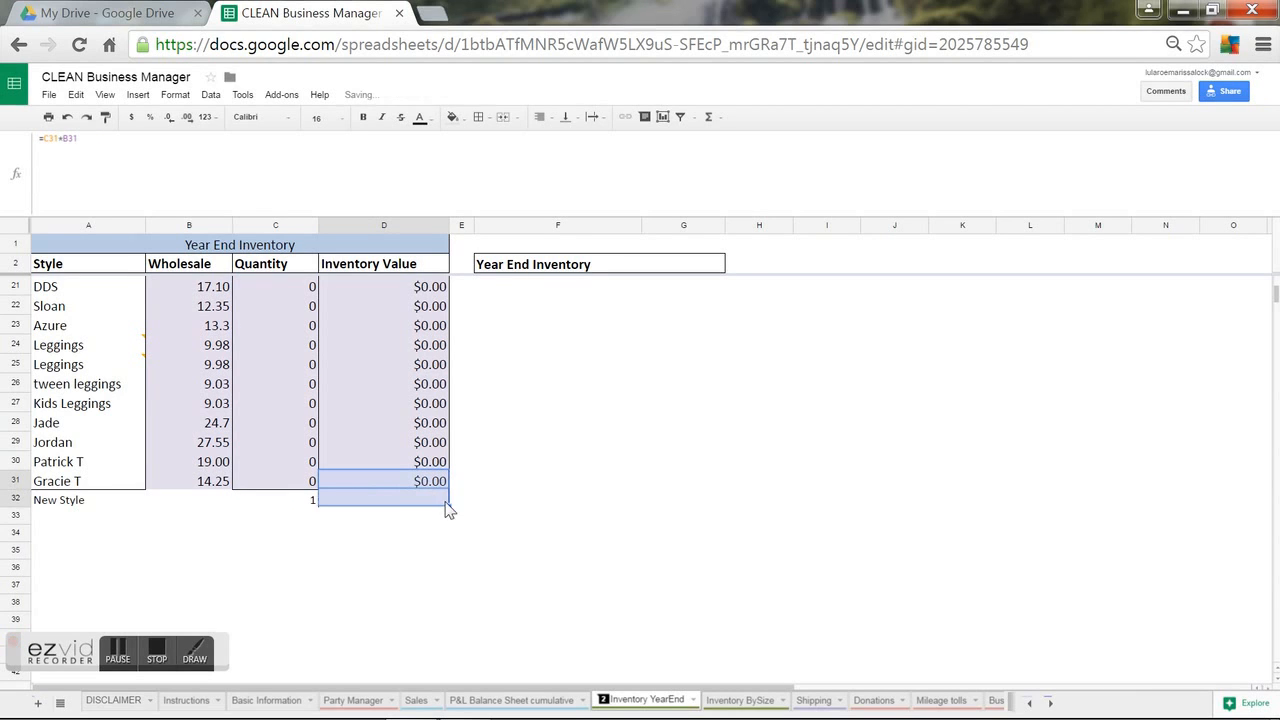
left_click(194, 507)
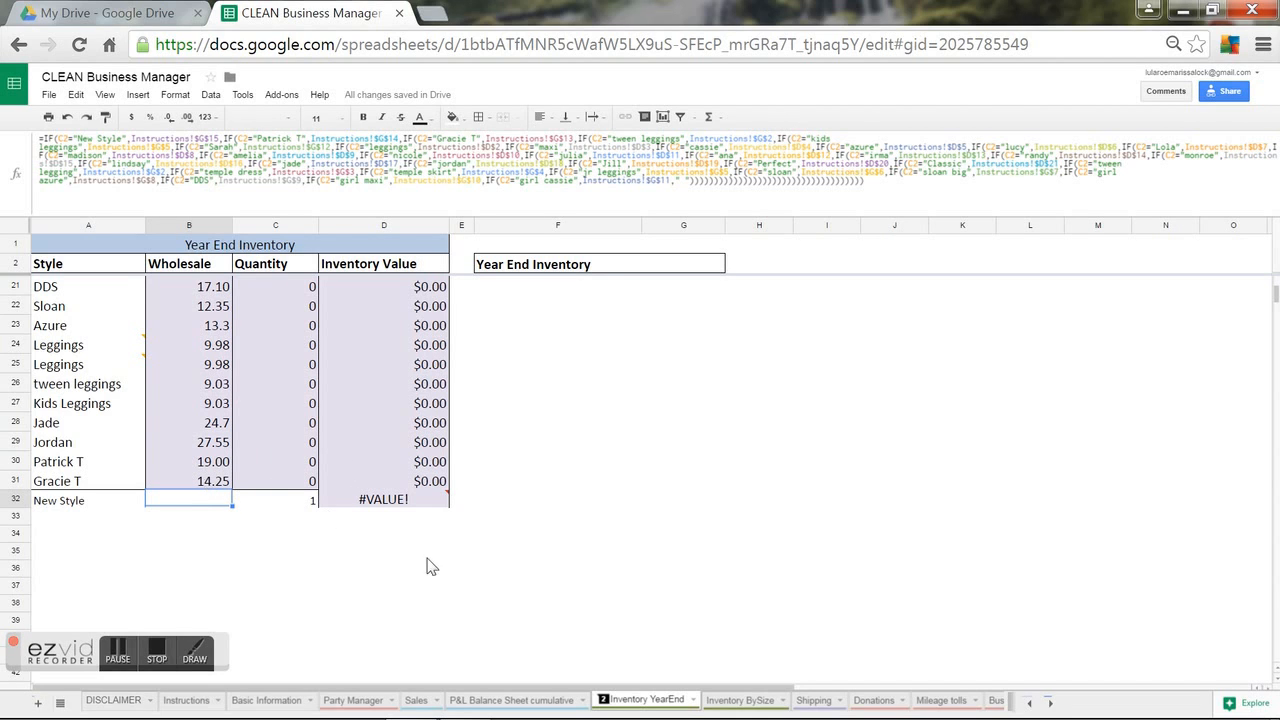
Move through the sheet tabs past Shipping, Donations and Mileage to reach the January sheet.
left_click(814, 700)
left_click(858, 702)
left_click(995, 701)
left_click(1050, 703)
left_click(1050, 703)
left_click(1050, 703)
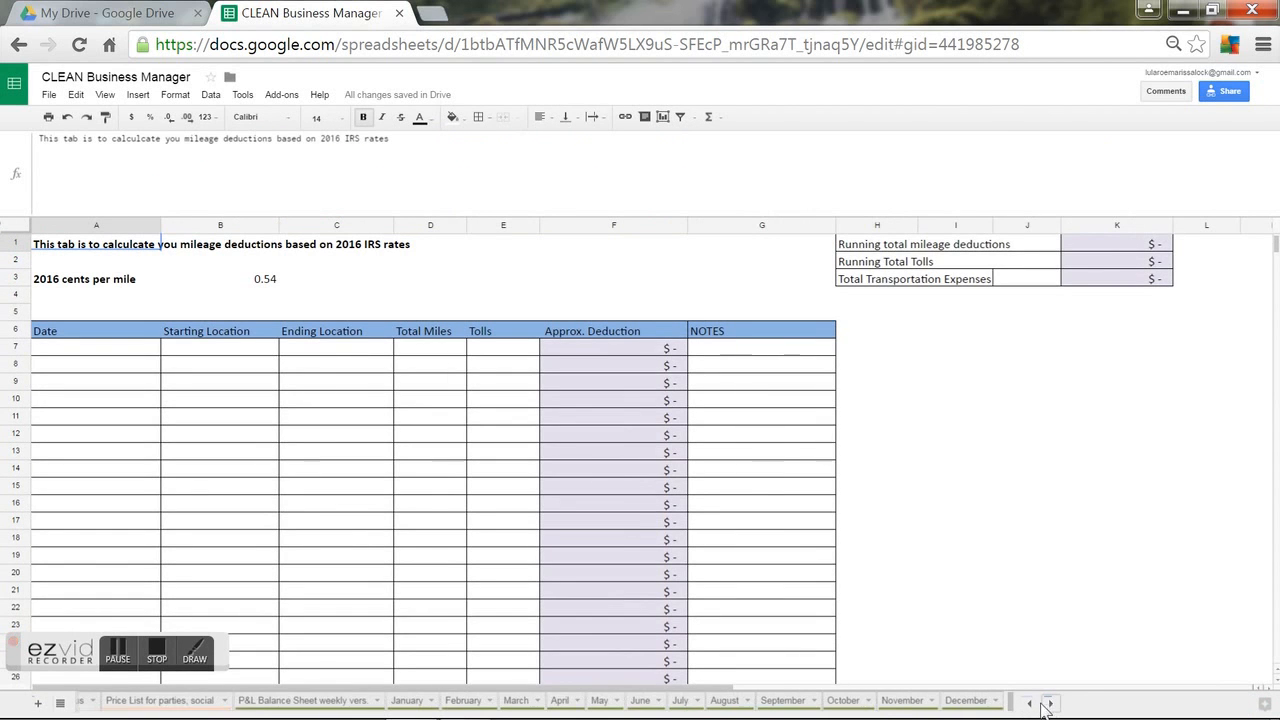
left_click(184, 704)
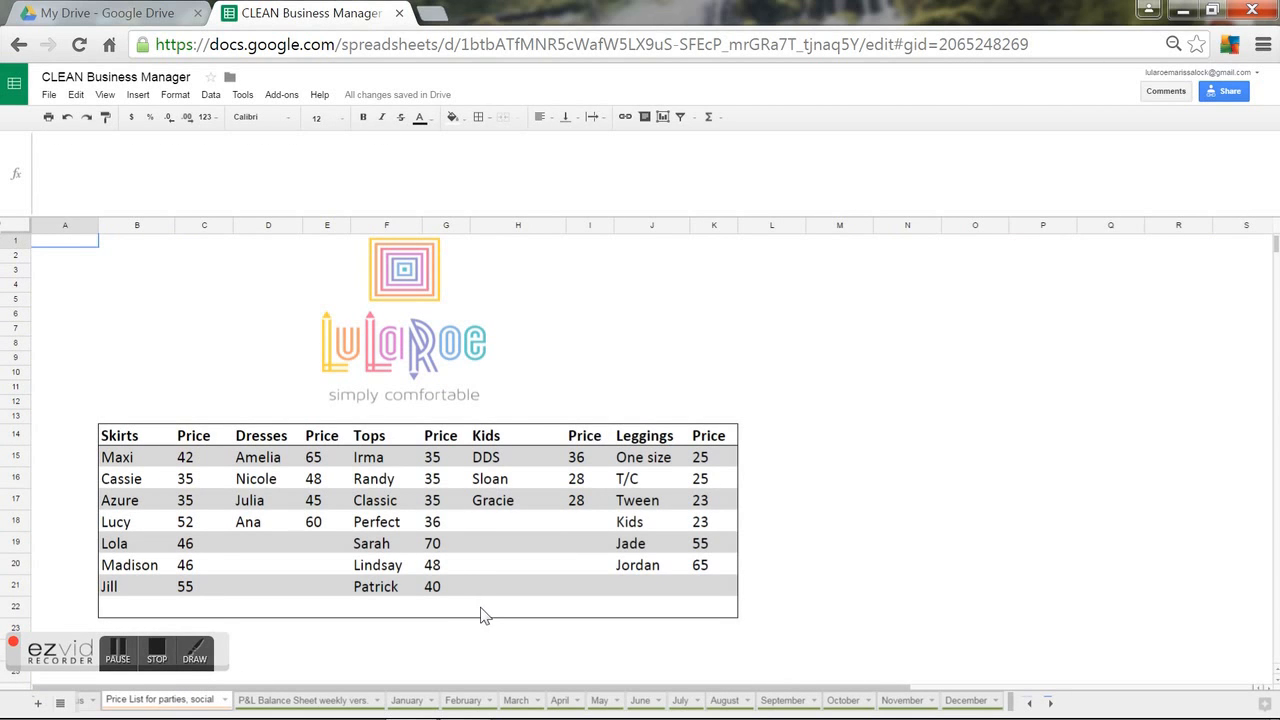
left_click(316, 700)
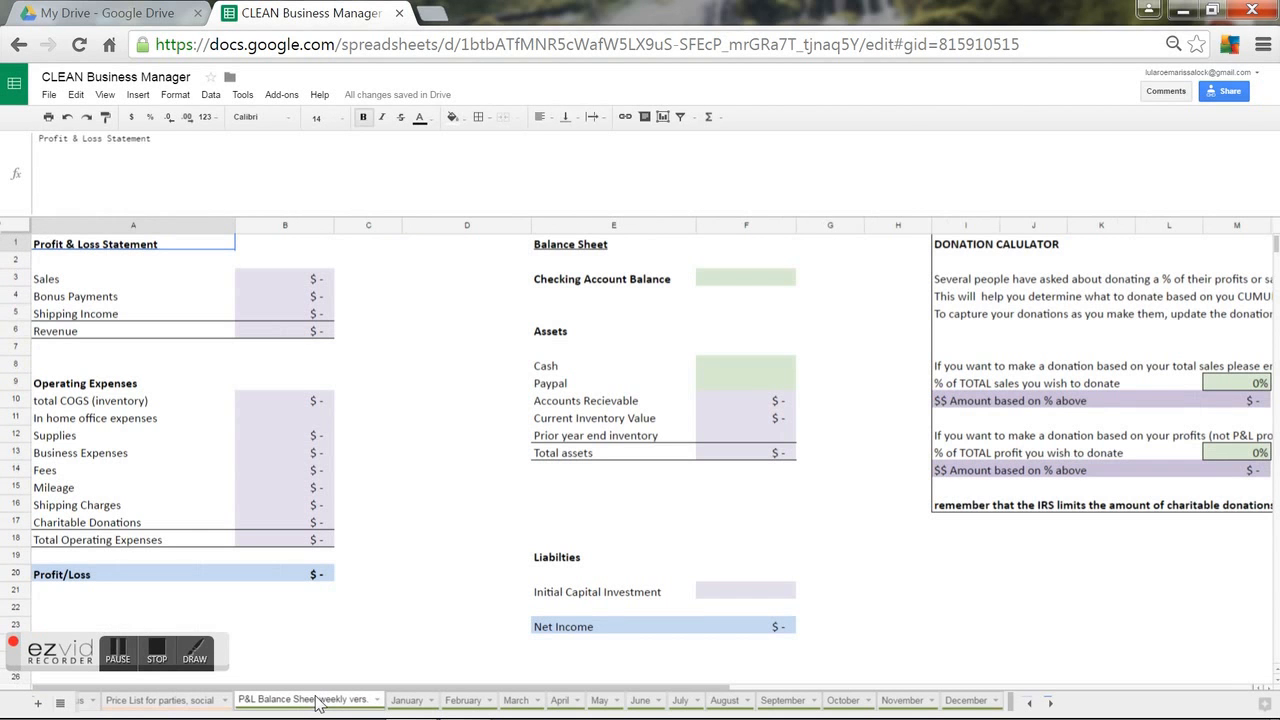
left_click(405, 700)
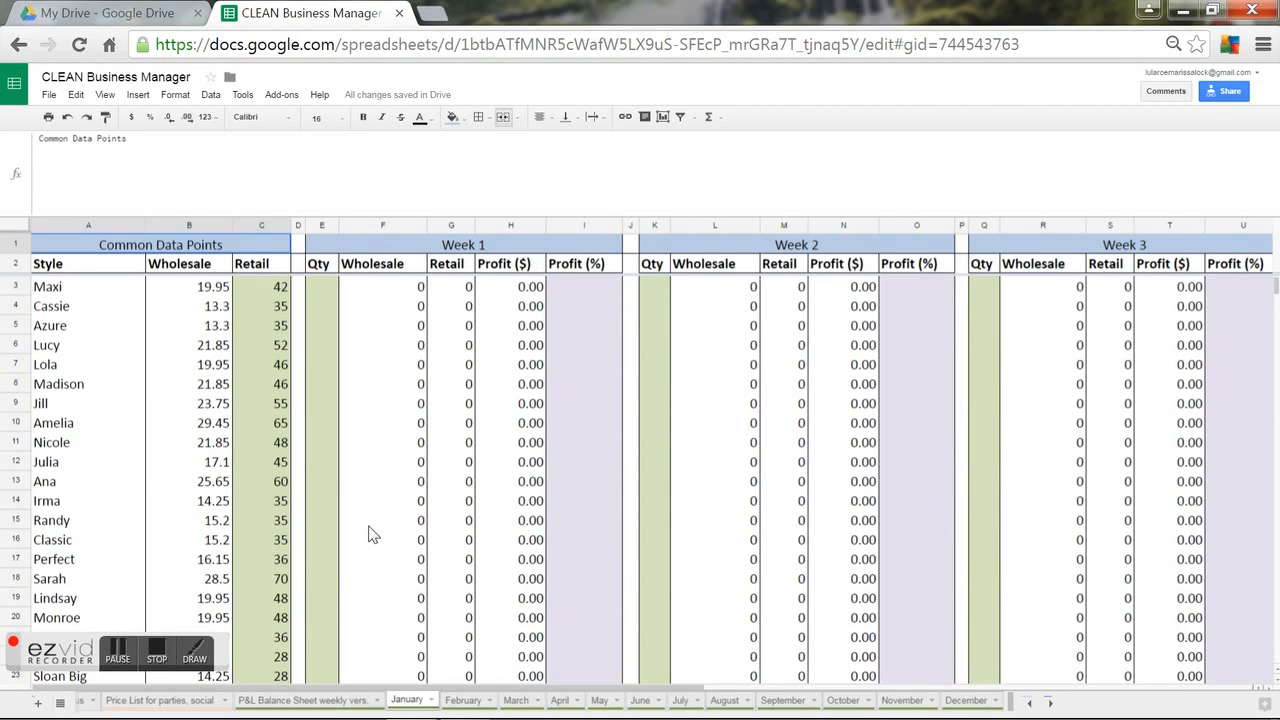
key("Down")
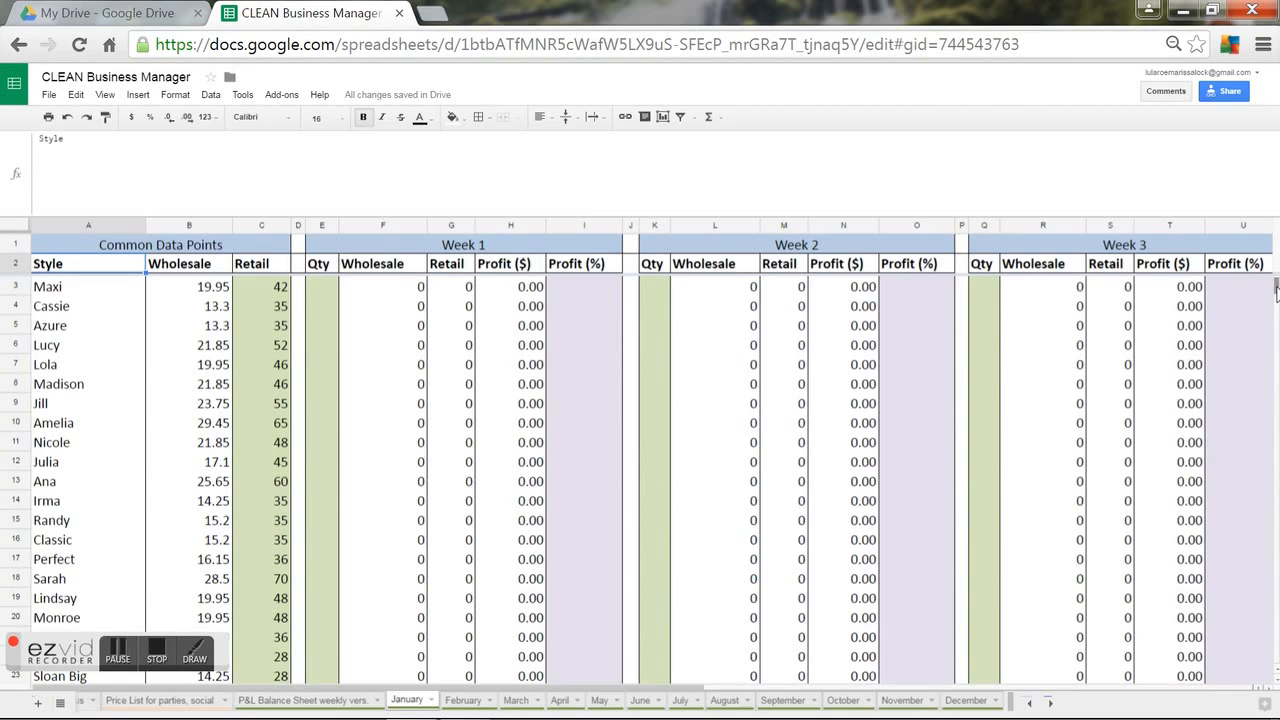
mouse_move(1276, 289)
left_mouse_down()
mouse_move(1276, 312)
mouse_move(1268, 300)
left_mouse_up()
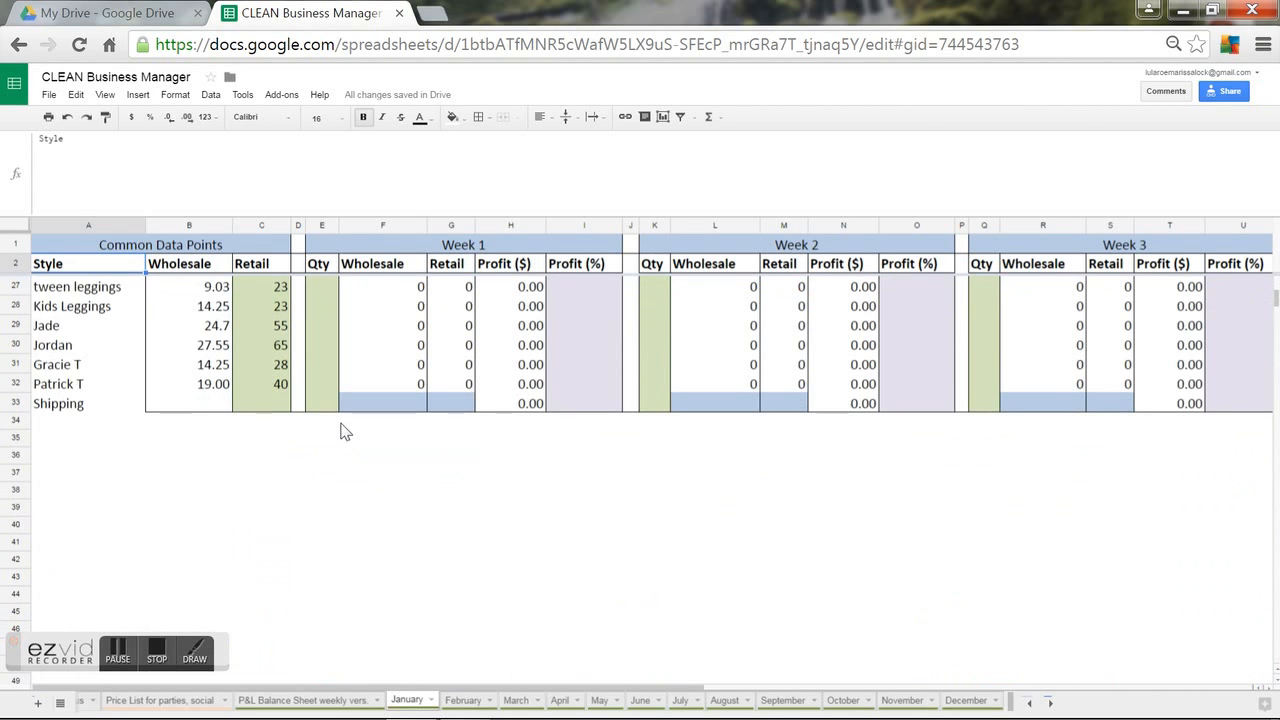
left_click(8, 406)
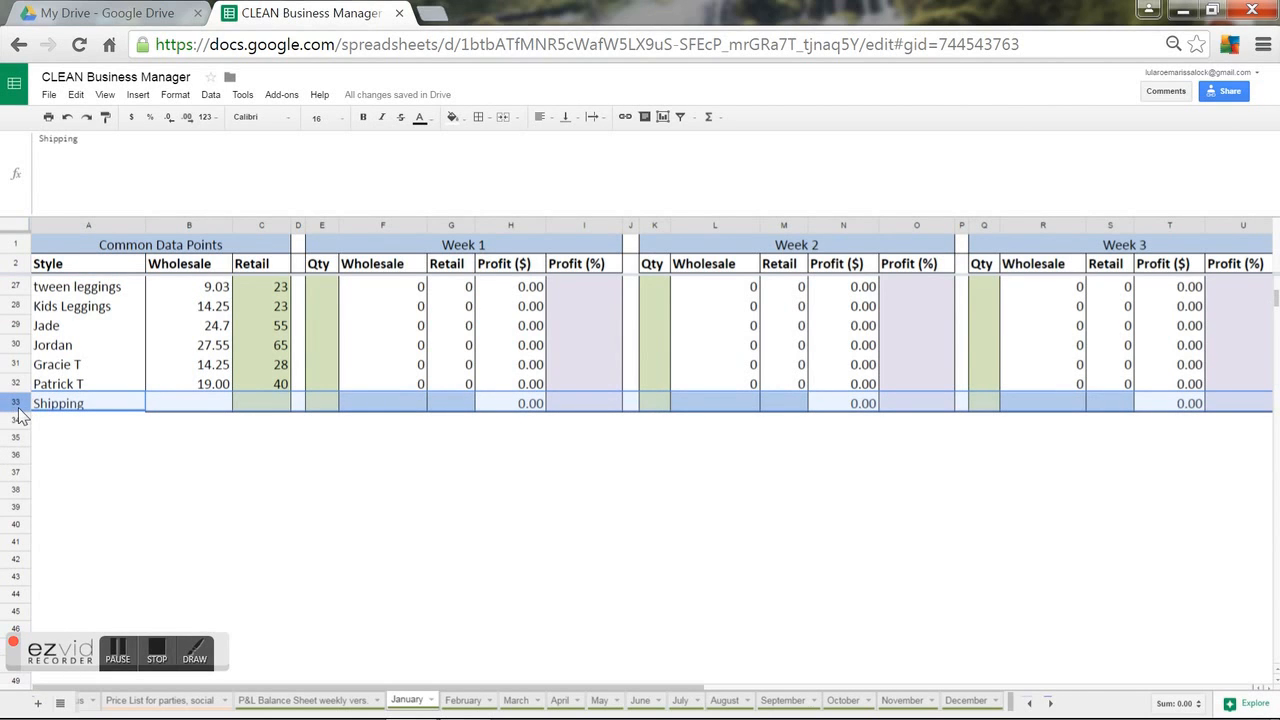
right_click(18, 408)
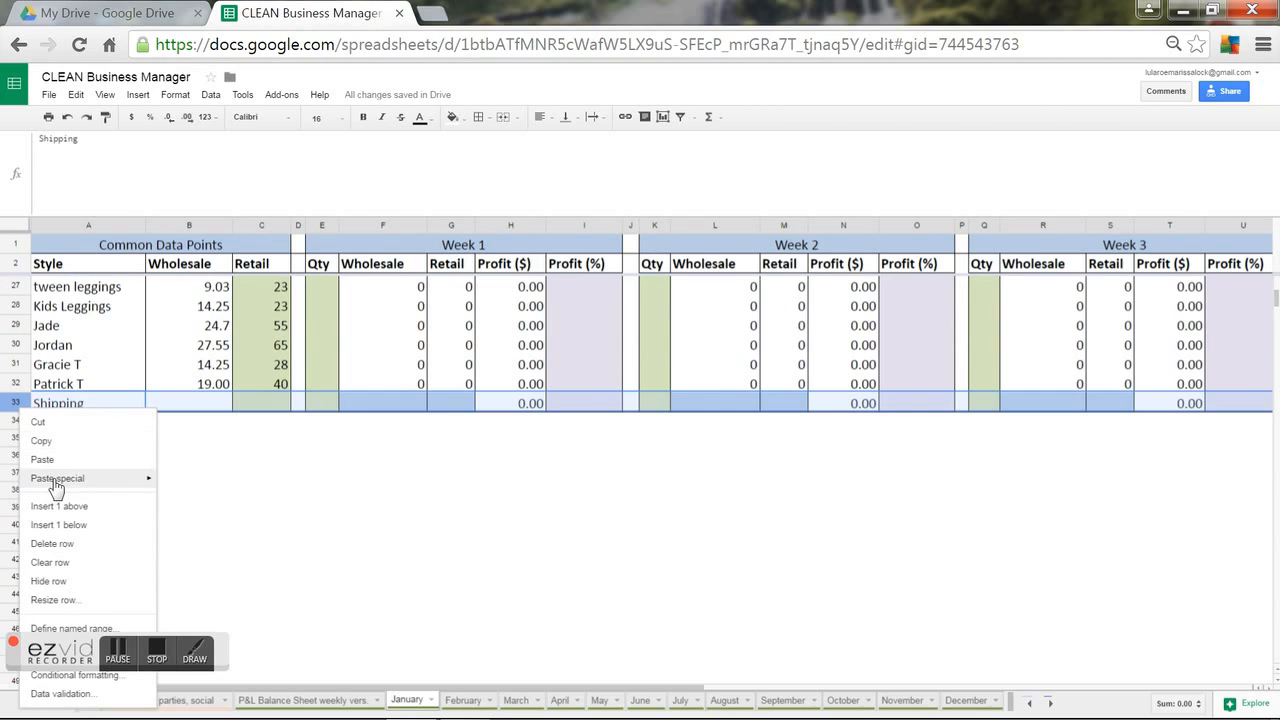
left_click(66, 508)
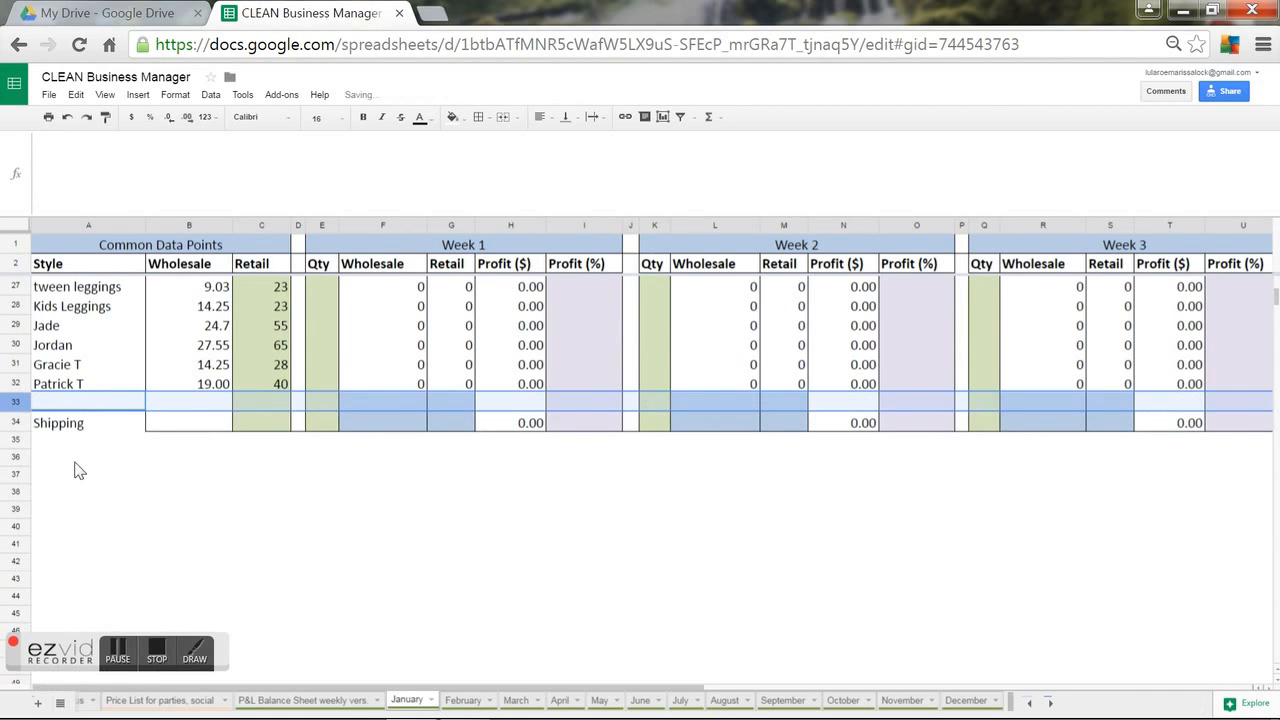
left_click(82, 403)
Compare the wholesale price lookup formulas of Patrick T and Kids Leggings.
left_click(80, 390)
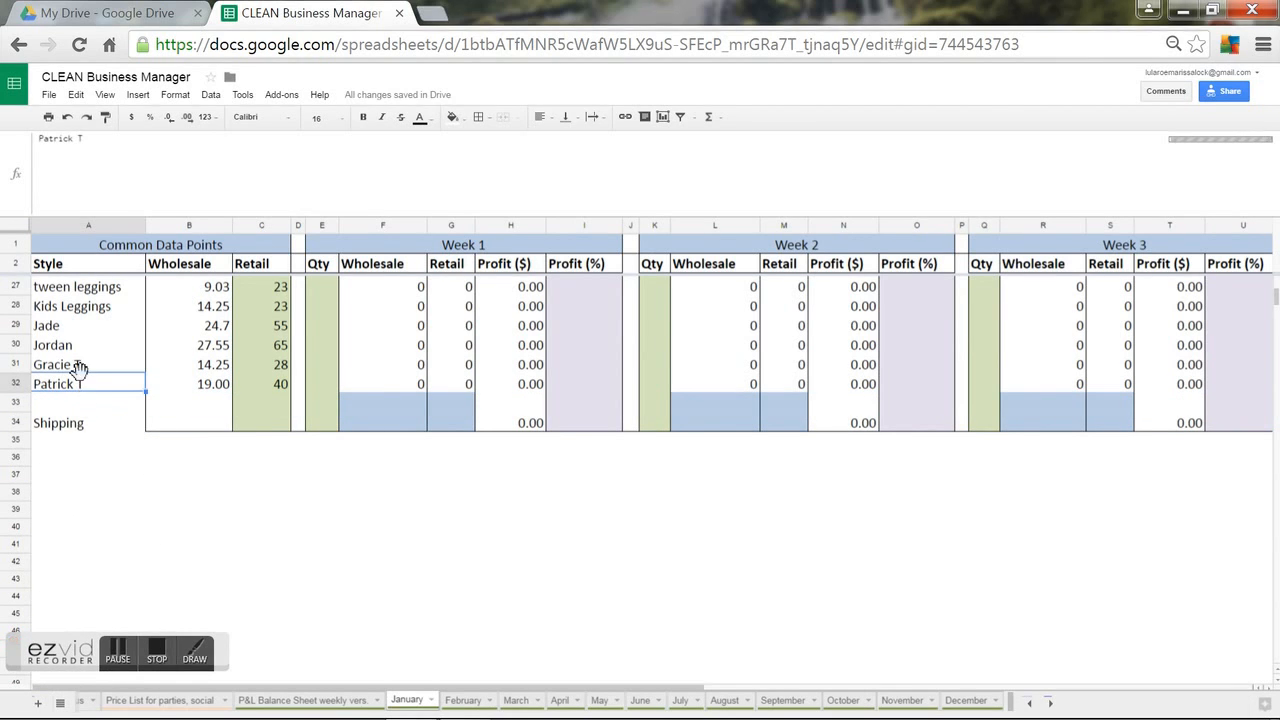
left_click(183, 387)
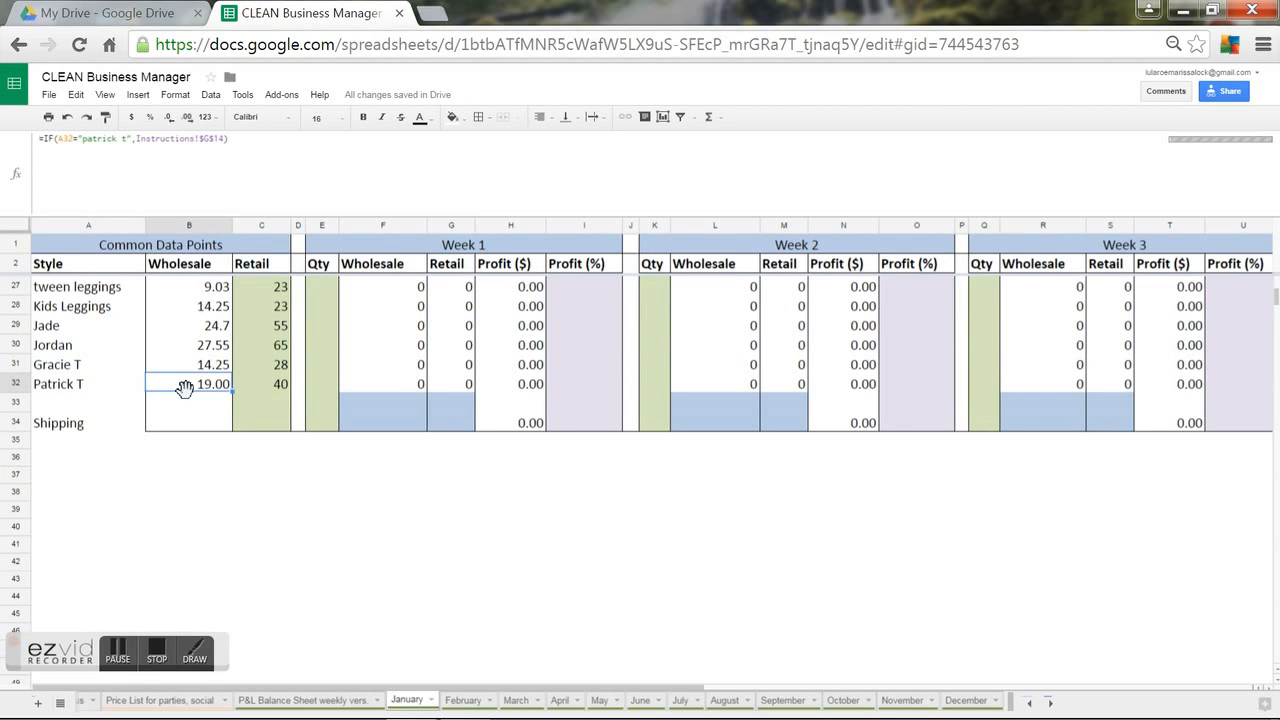
left_click(199, 312)
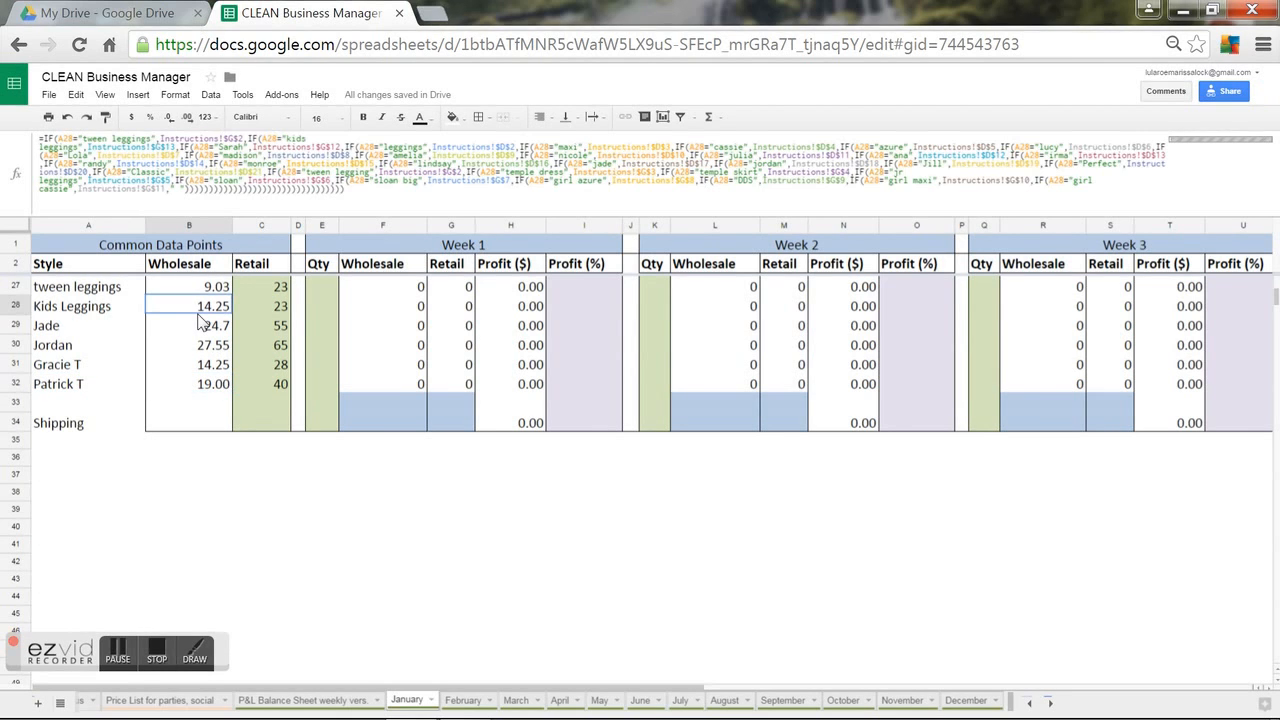
left_click(204, 390)
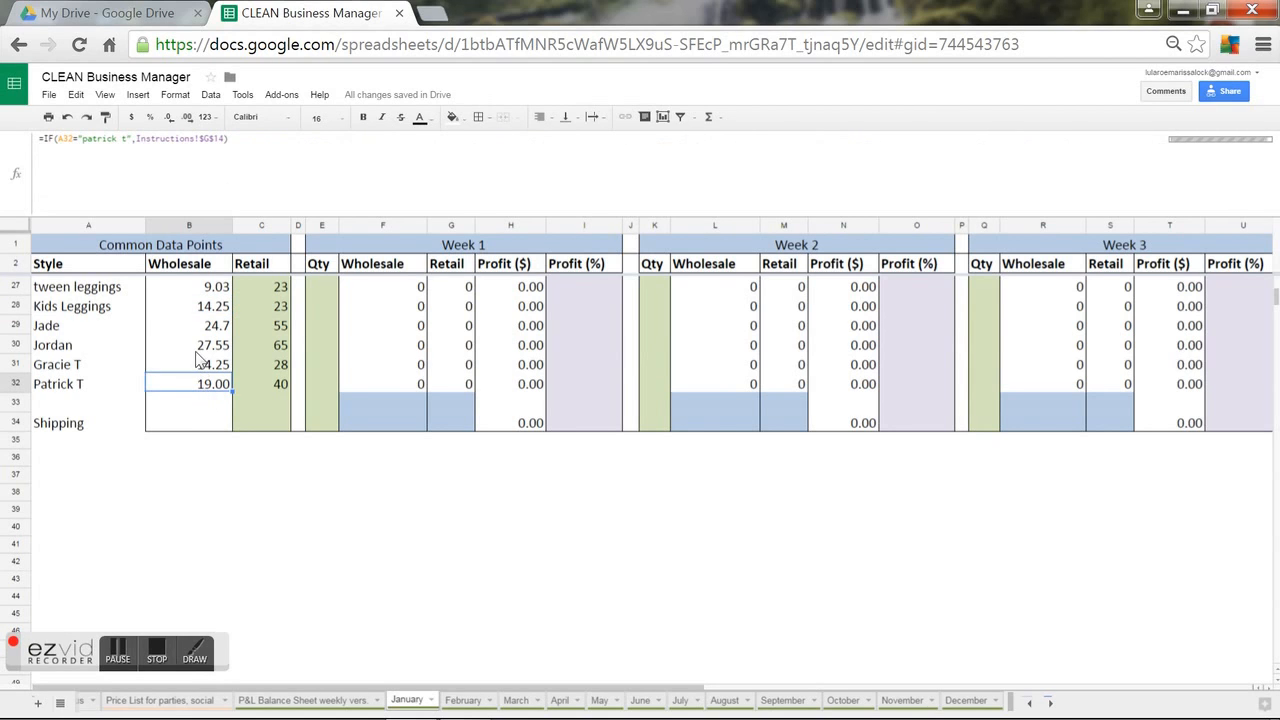
left_click(190, 318)
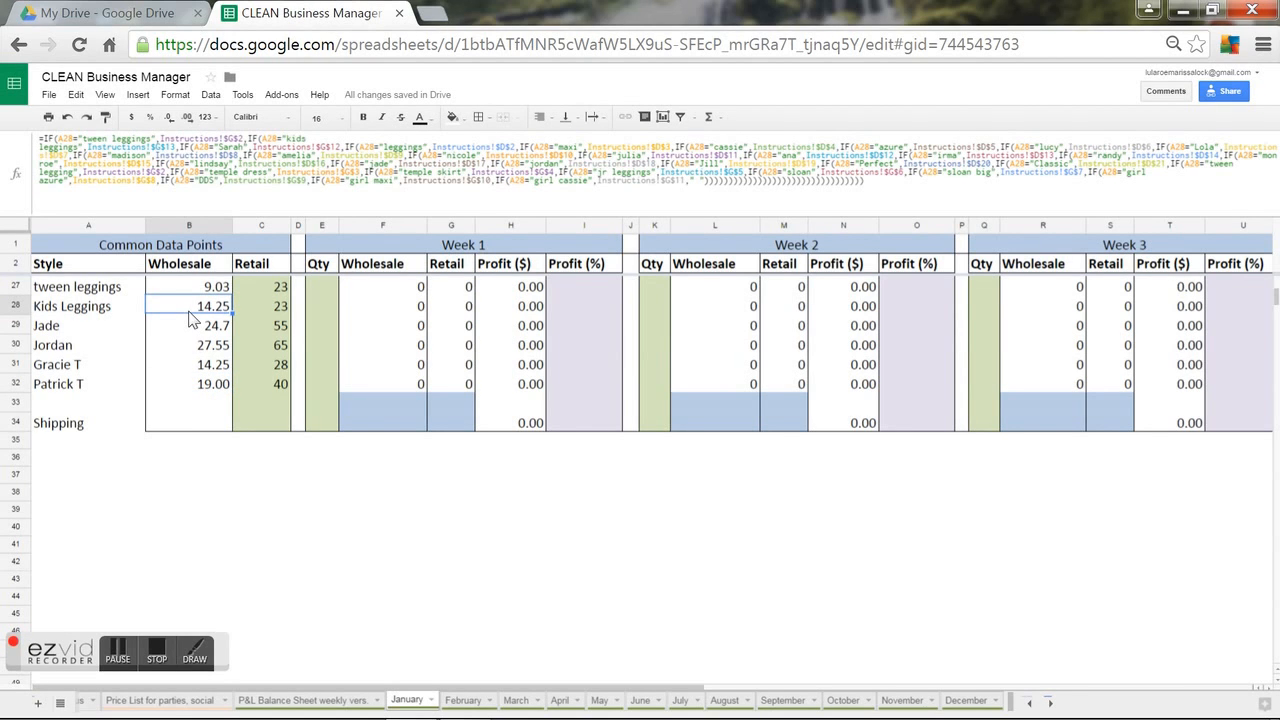